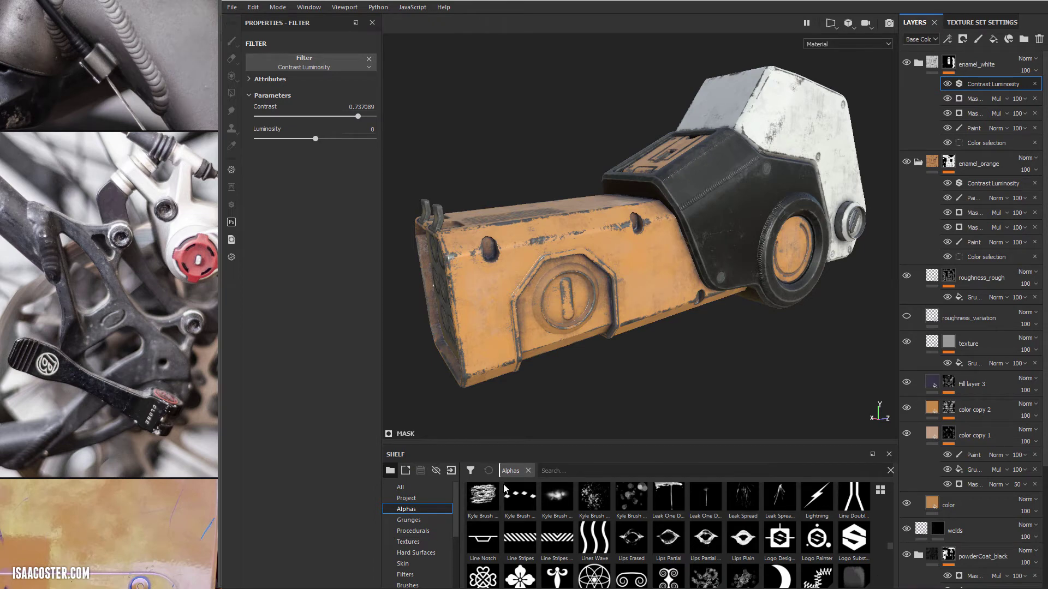
Look through the built-in alphas in the shelf for symbols and signs usable as decals
{"action": "scroll", "coordinate": [892, 548], "scroll_direction": "down", "scroll_amount": 4}
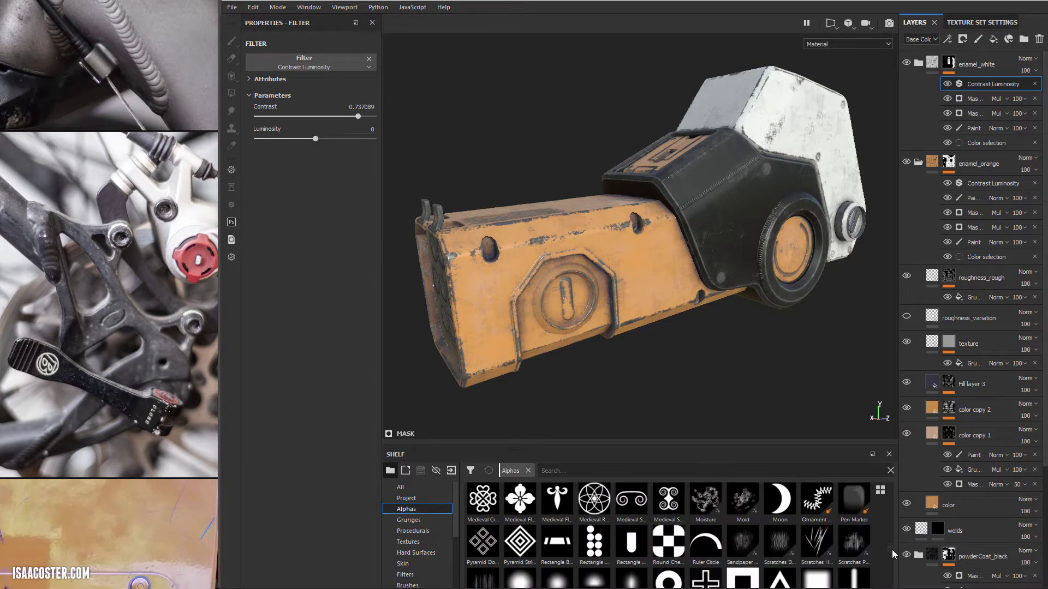
{"action": "scroll", "coordinate": [891, 544], "scroll_direction": "up", "scroll_amount": 6}
{"action": "scroll", "coordinate": [892, 545], "scroll_direction": "down", "scroll_amount": 5}
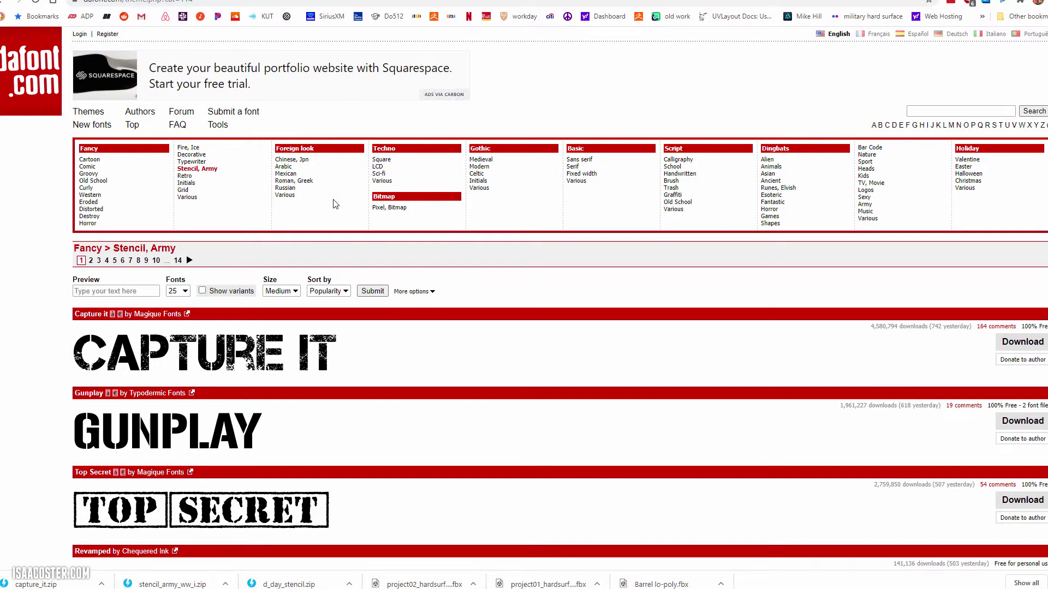
Browse the free Stencil, Army fonts on dafont.com in the web browser
{"action": "scroll", "coordinate": [527, 363], "scroll_direction": "down", "scroll_amount": 1}
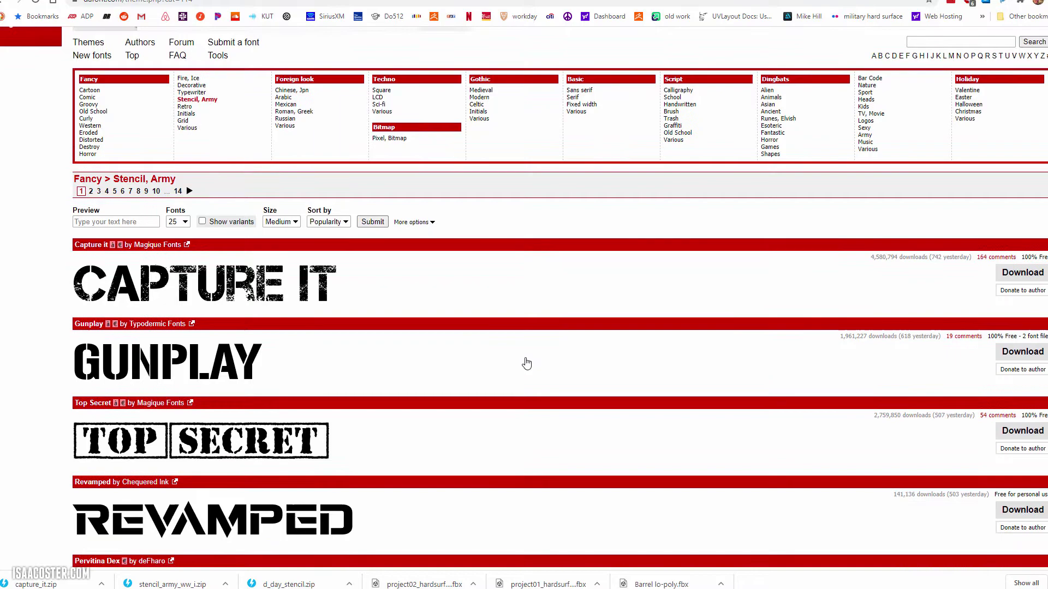
{"action": "scroll", "coordinate": [526, 363], "scroll_direction": "down", "scroll_amount": 15}
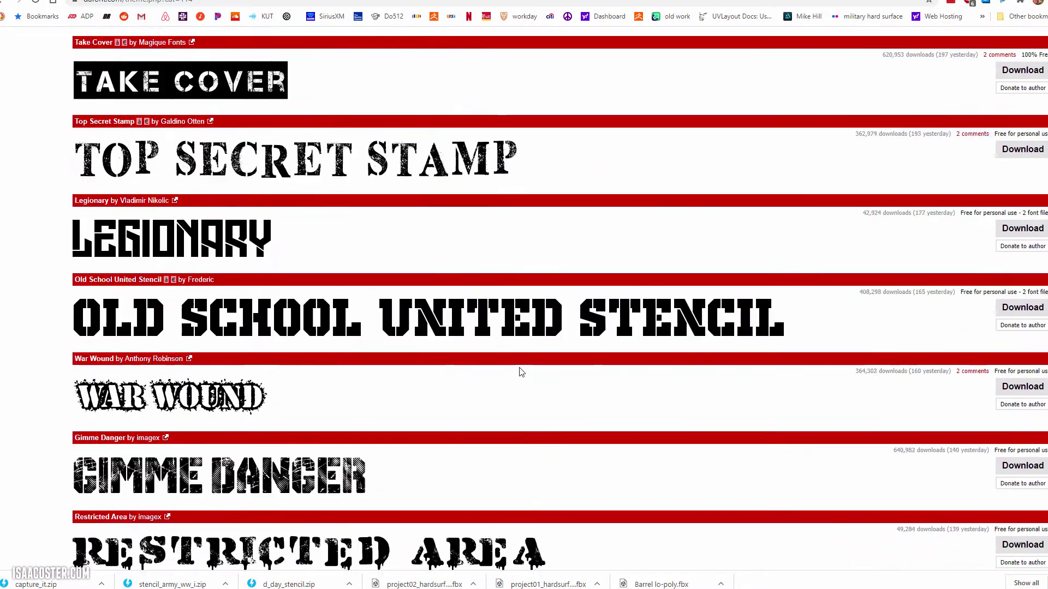
{"action": "scroll", "coordinate": [521, 372], "scroll_direction": "down", "scroll_amount": 5}
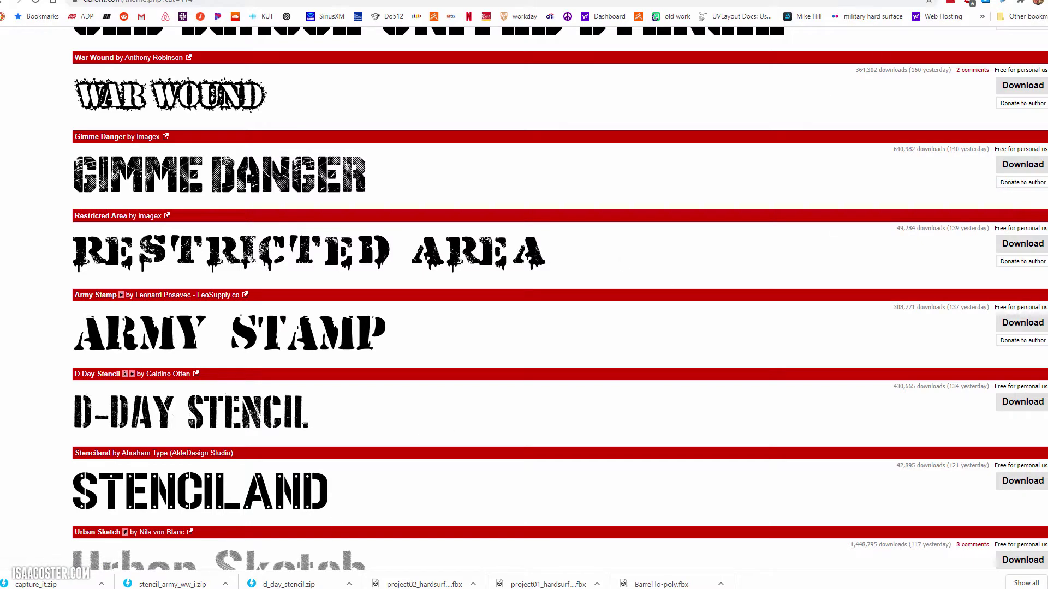
Switch to the Windows Fonts folder, reveal its full path C:\Windows\Fonts, and minimize the window
{"action": "key", "text": "alt+Tab"}
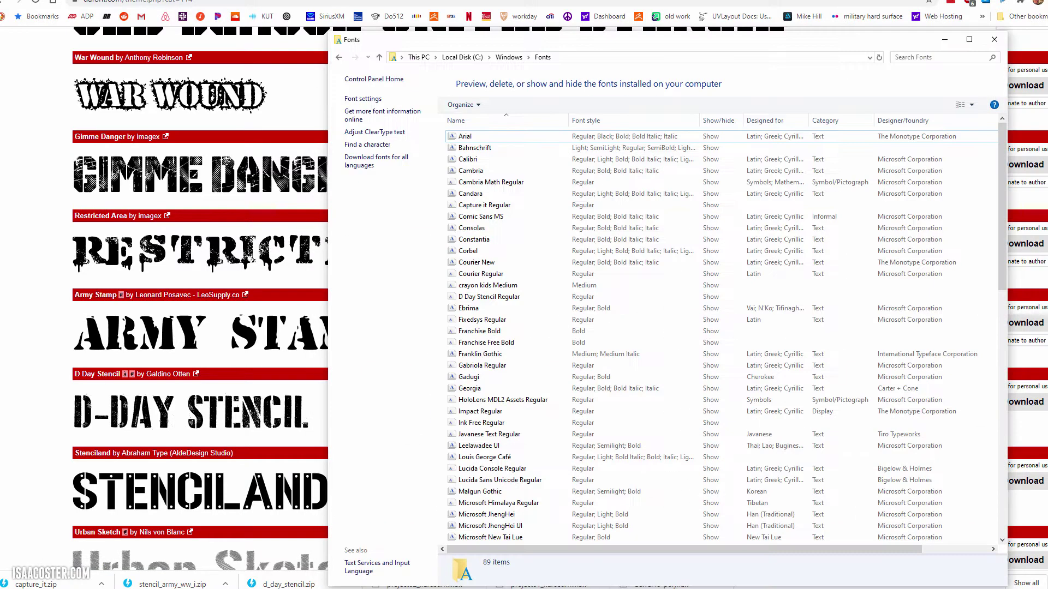
{"action": "left_click", "coordinate": [588, 57]}
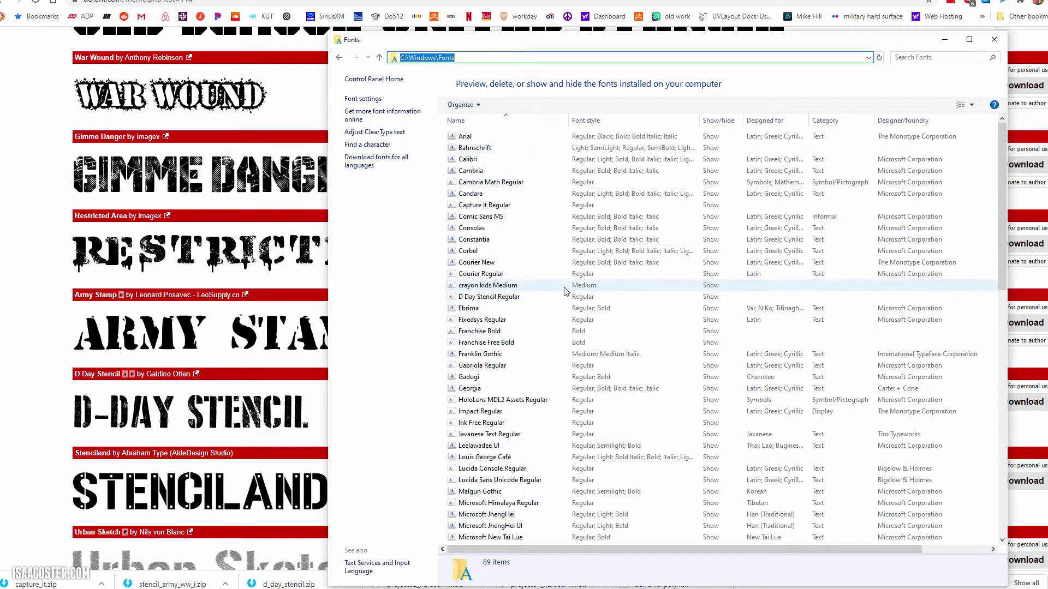
{"action": "left_click", "coordinate": [470, 58]}
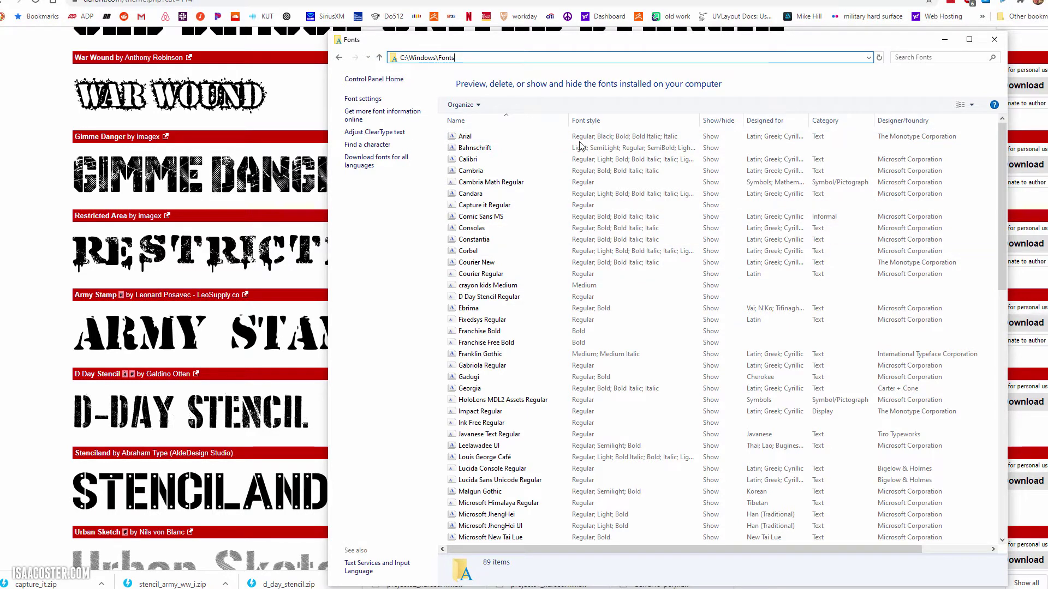
{"action": "left_click", "coordinate": [947, 41]}
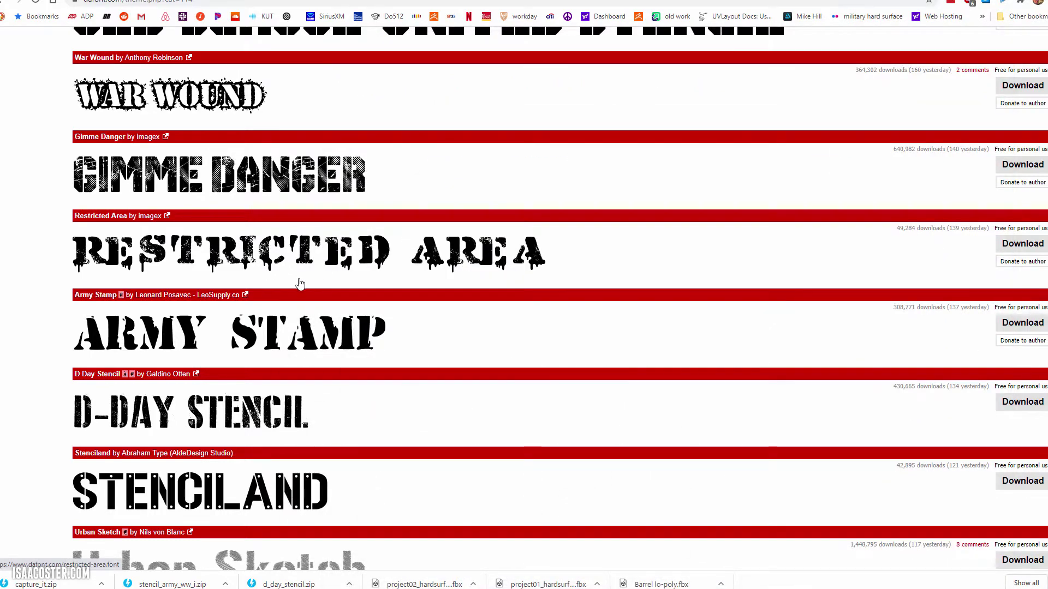
Switch to the Flickr military vehicle album and examine the stencilled markings and labels on the green panels
{"action": "left_click", "coordinate": [753, 1]}
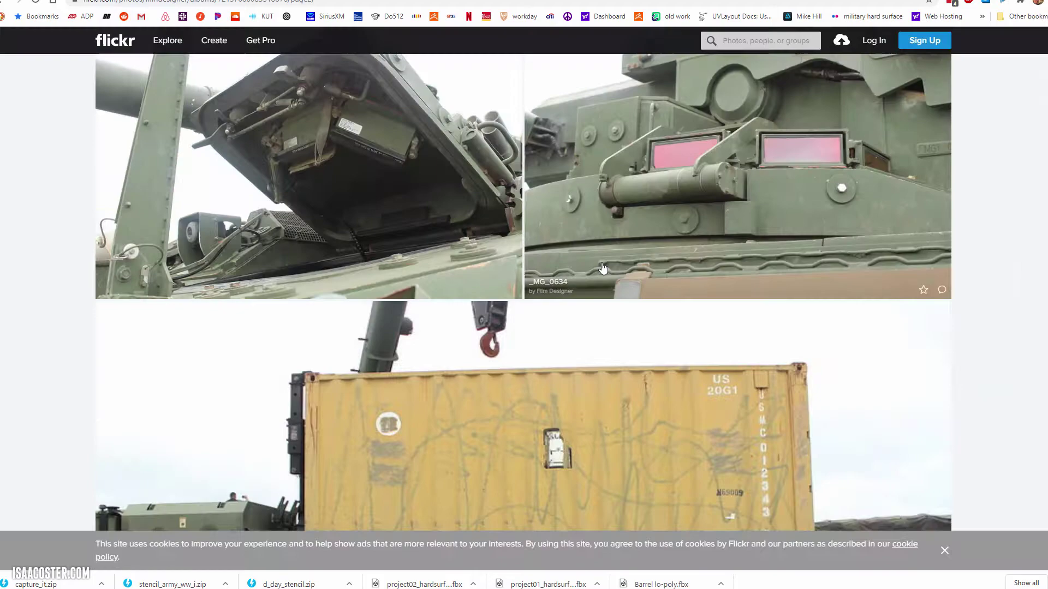
{"action": "scroll", "coordinate": [546, 269], "scroll_direction": "down", "scroll_amount": 2}
{"action": "scroll", "coordinate": [524, 289], "scroll_direction": "down", "scroll_amount": 15}
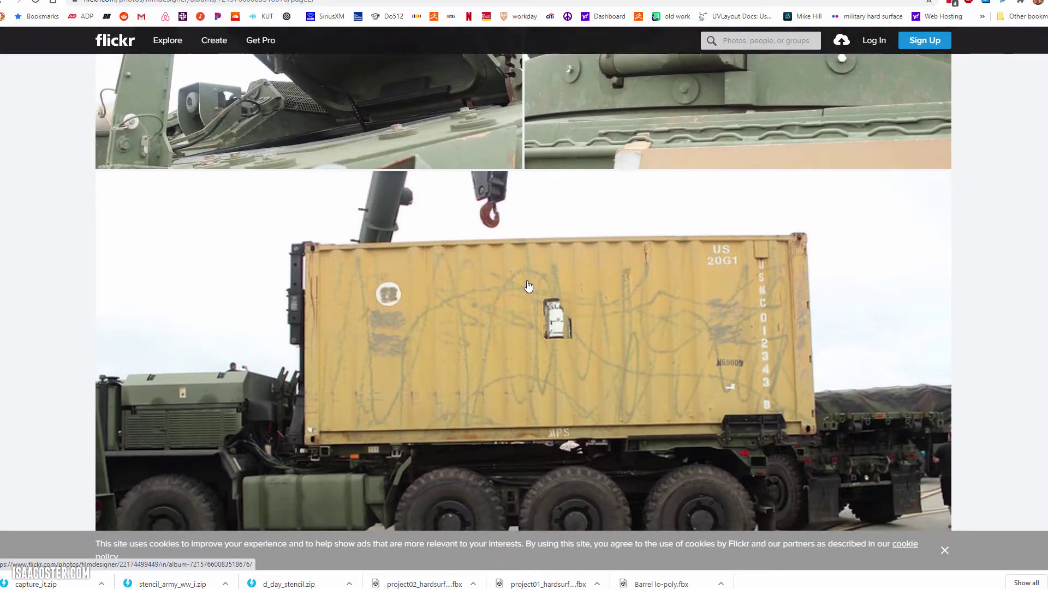
{"action": "scroll", "coordinate": [527, 285], "scroll_direction": "down", "scroll_amount": 20}
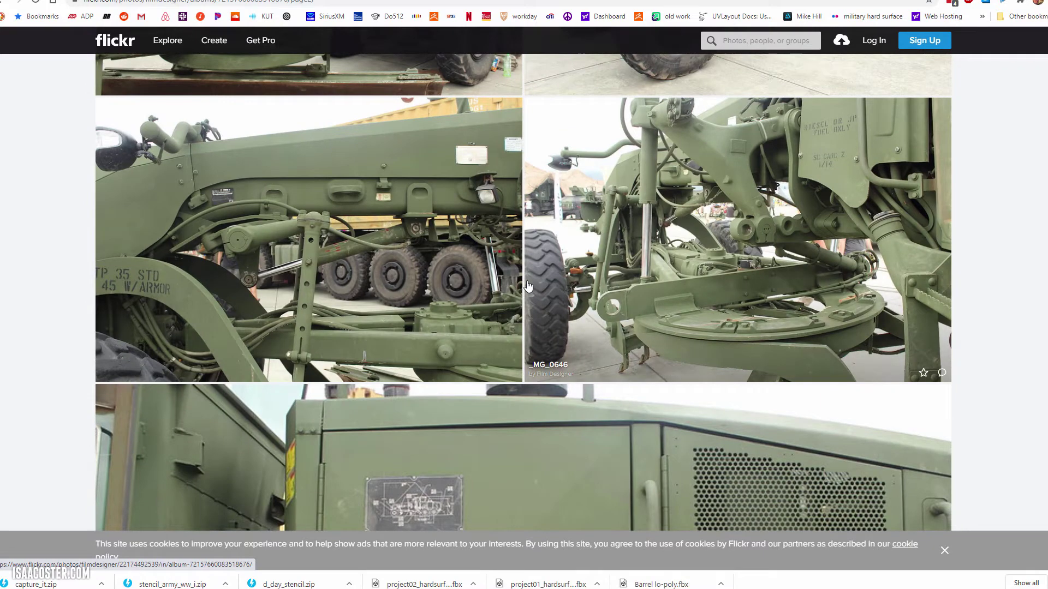
{"action": "scroll", "coordinate": [528, 286], "scroll_direction": "up", "scroll_amount": 1}
{"action": "scroll", "coordinate": [528, 286], "scroll_direction": "down", "scroll_amount": 8}
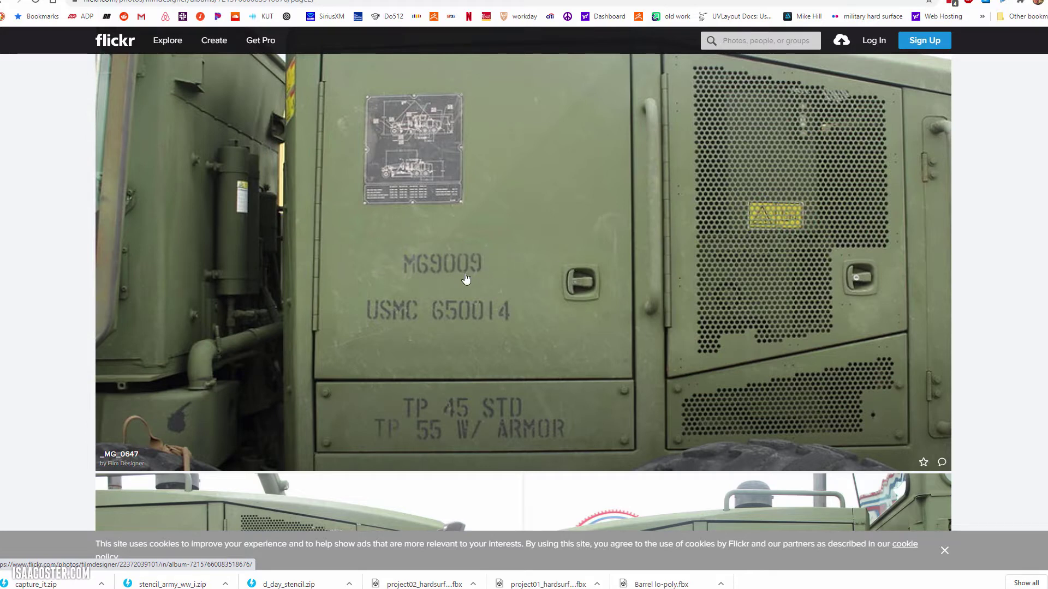
{"action": "scroll", "coordinate": [472, 310], "scroll_direction": "down", "scroll_amount": 6}
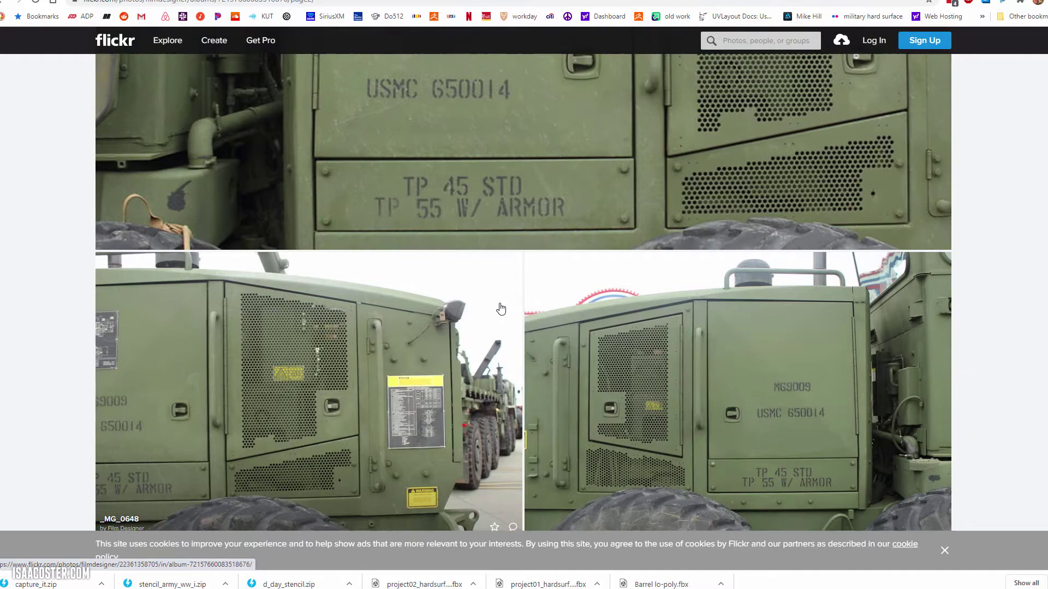
{"action": "scroll", "coordinate": [284, 214], "scroll_direction": "down", "scroll_amount": 6}
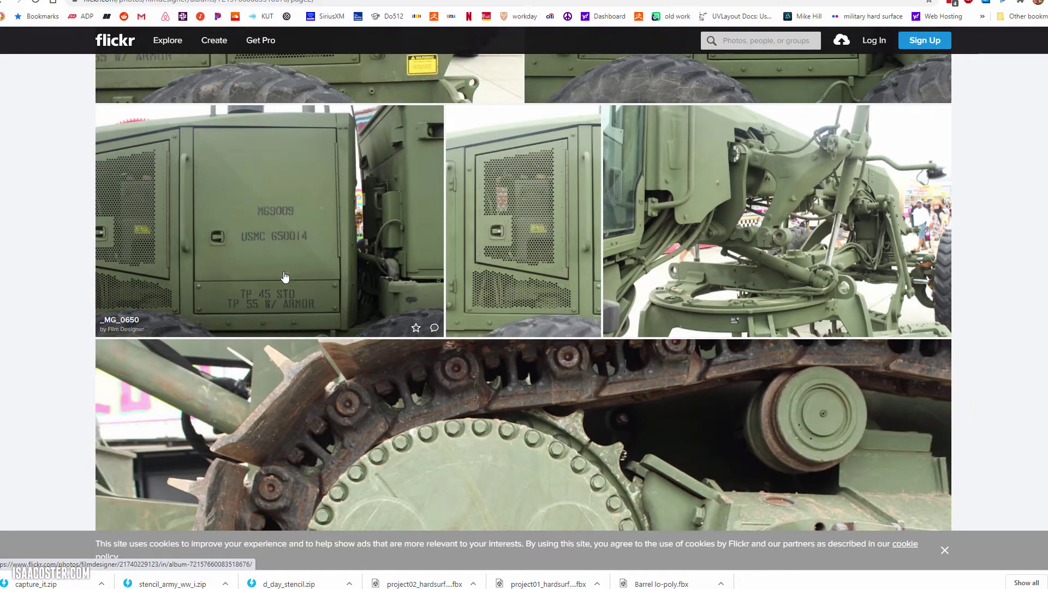
Examine the bulldozer, truck and weapon mount photos further along the Flickr album for surface wear and markings
{"action": "scroll", "coordinate": [292, 256], "scroll_direction": "down", "scroll_amount": 1}
{"action": "scroll", "coordinate": [291, 260], "scroll_direction": "down", "scroll_amount": 10}
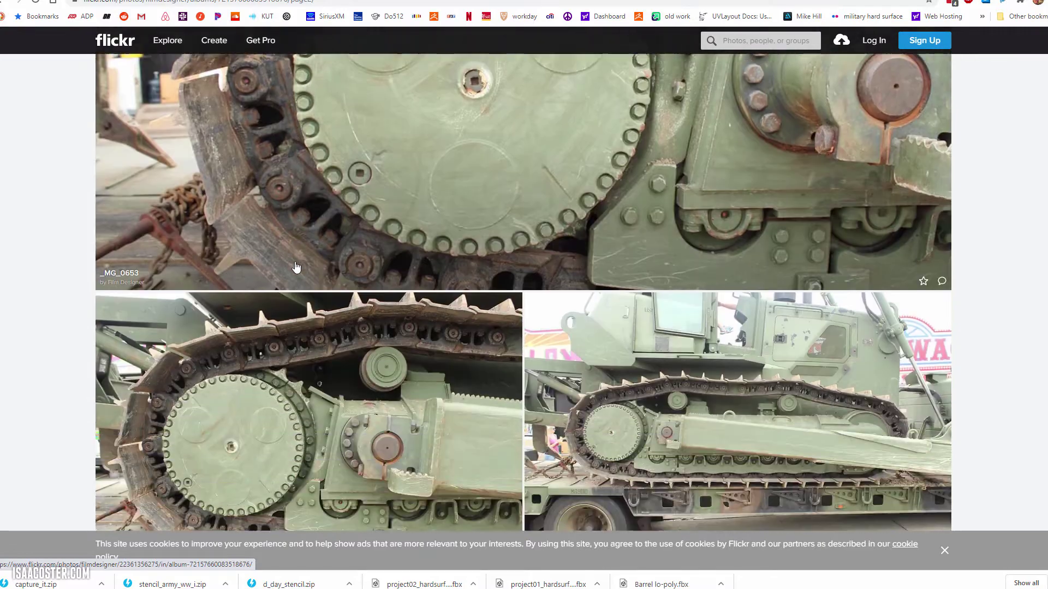
{"action": "scroll", "coordinate": [302, 277], "scroll_direction": "down", "scroll_amount": 4}
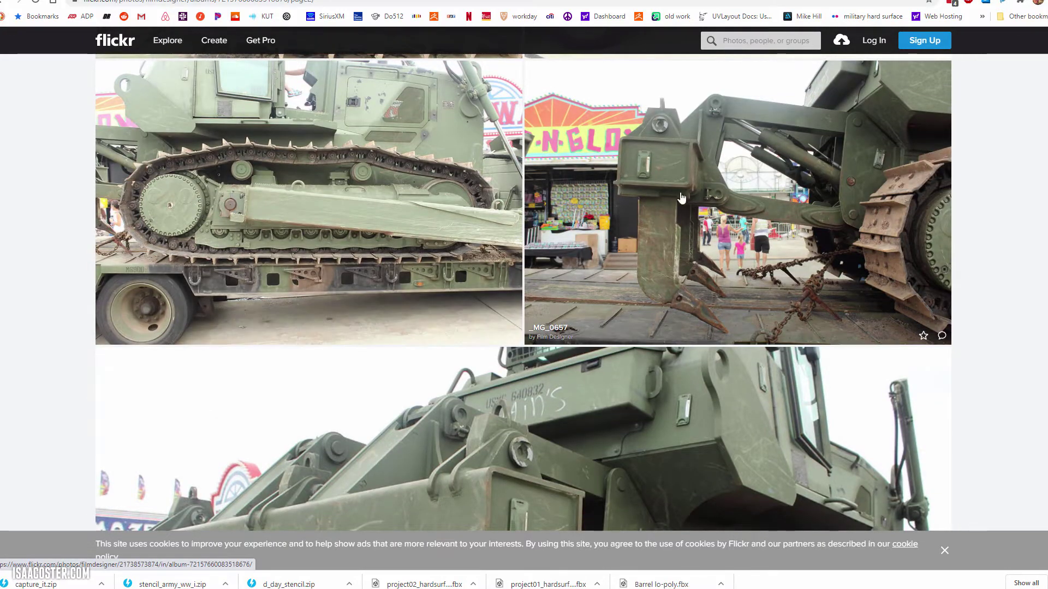
{"action": "scroll", "coordinate": [864, 367], "scroll_direction": "down", "scroll_amount": 1}
{"action": "scroll", "coordinate": [866, 367], "scroll_direction": "down", "scroll_amount": 5}
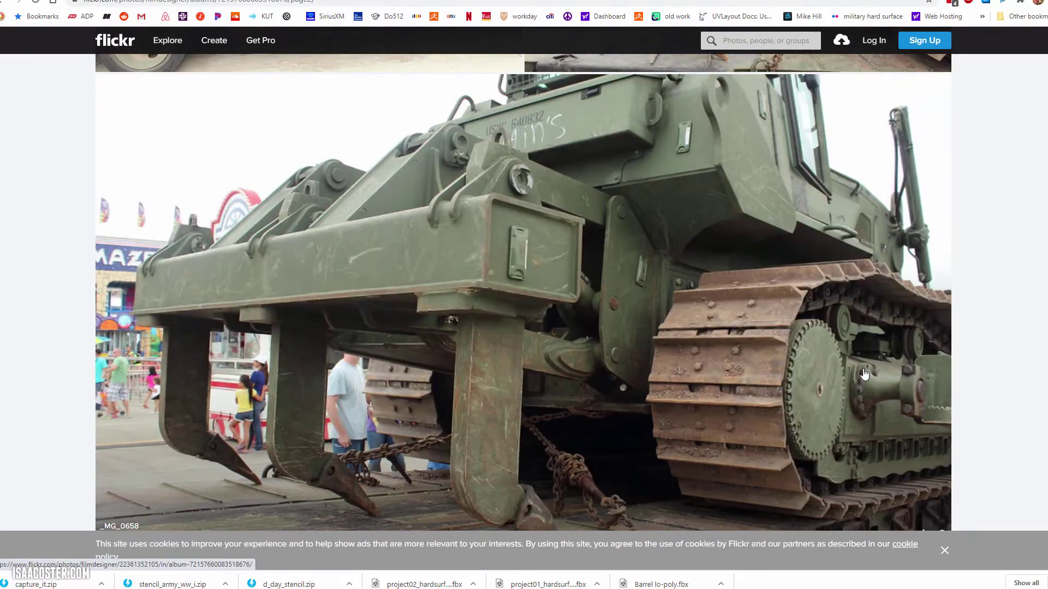
{"action": "scroll", "coordinate": [864, 373], "scroll_direction": "down", "scroll_amount": 10}
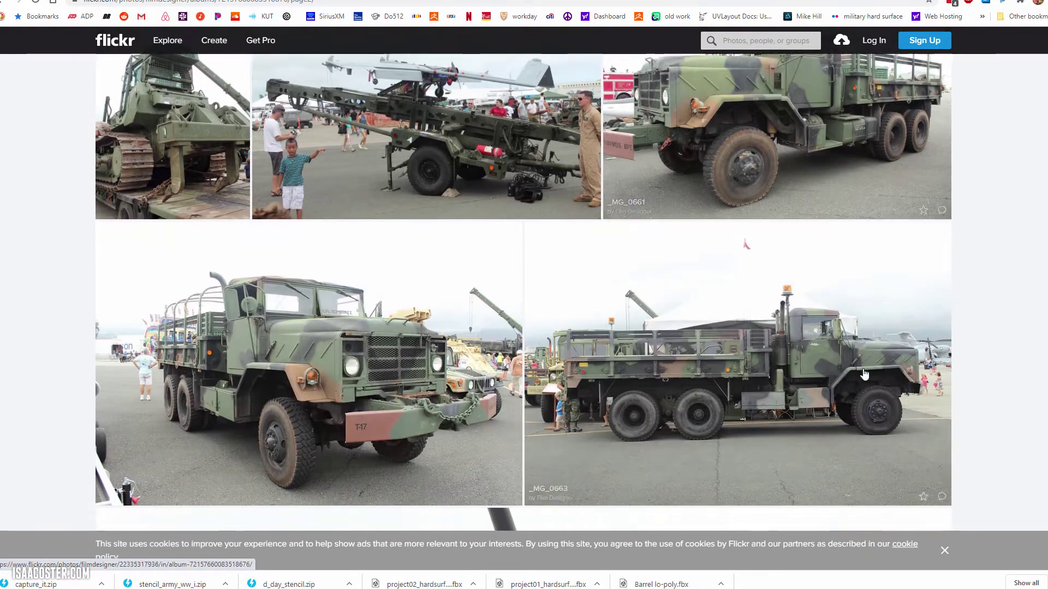
{"action": "scroll", "coordinate": [865, 374], "scroll_direction": "down", "scroll_amount": 8}
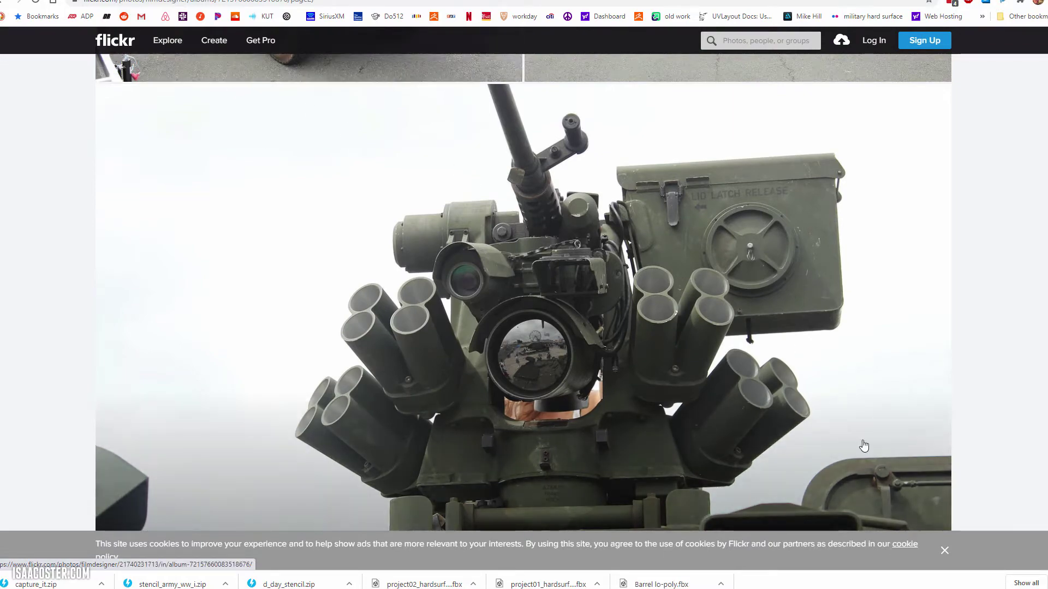
{"action": "scroll", "coordinate": [862, 413], "scroll_direction": "up", "scroll_amount": 15}
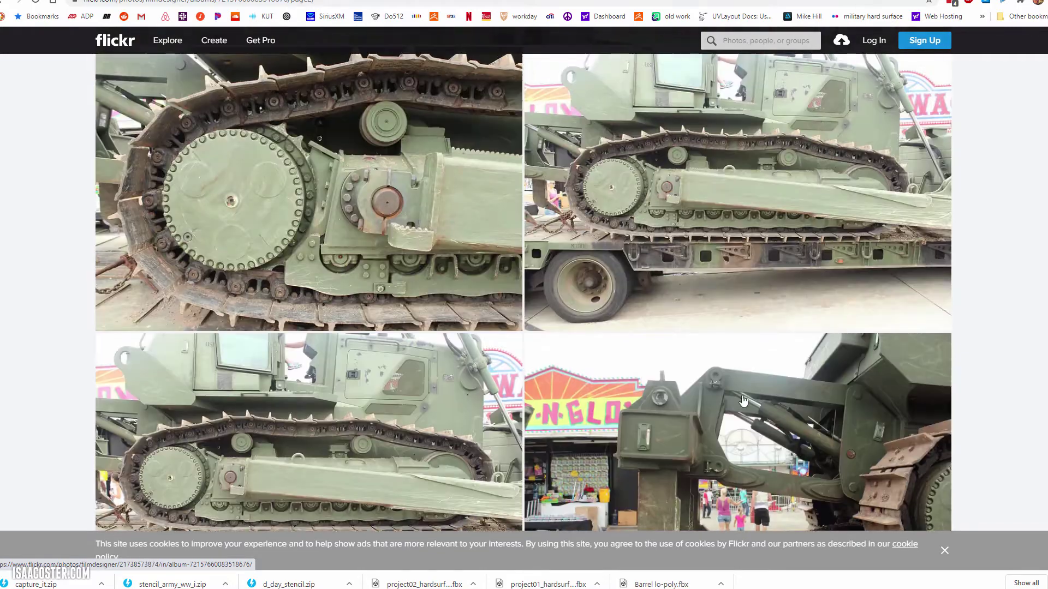
Return to the opening page of the Kaneohe Air Show album and examine its armored vehicle photos for labels and markings
{"action": "key", "text": "alt+Left"}
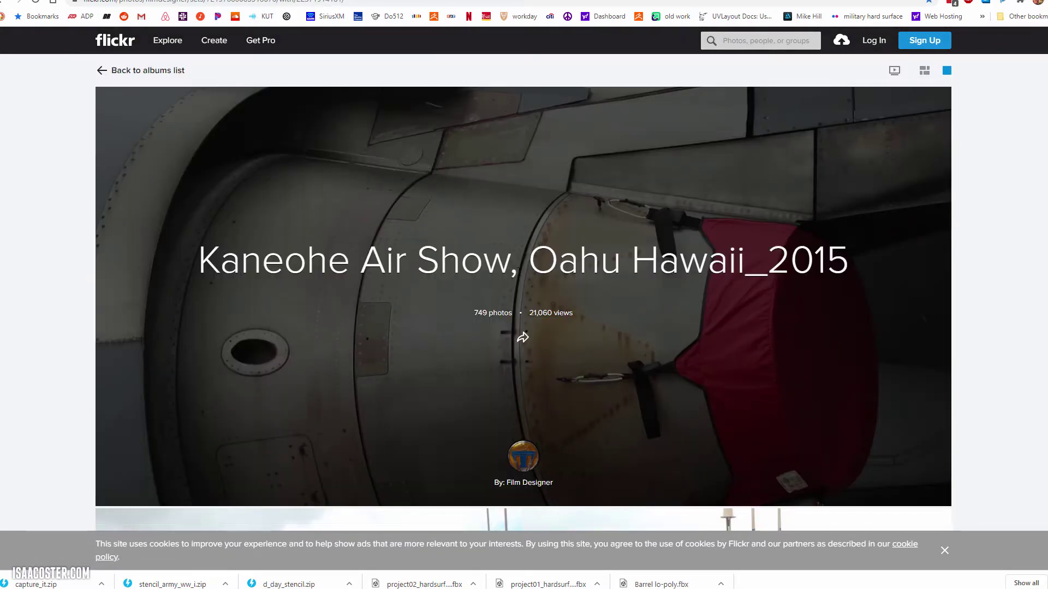
{"action": "scroll", "coordinate": [751, 343], "scroll_direction": "down", "scroll_amount": 5}
{"action": "scroll", "coordinate": [749, 350], "scroll_direction": "up", "scroll_amount": 3}
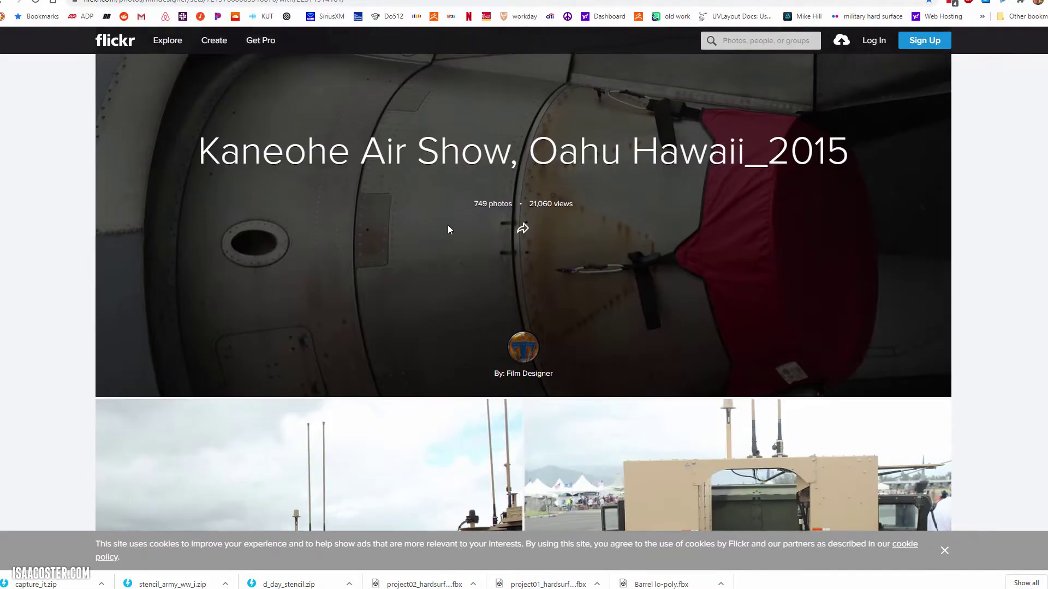
{"action": "scroll", "coordinate": [498, 334], "scroll_direction": "down", "scroll_amount": 10}
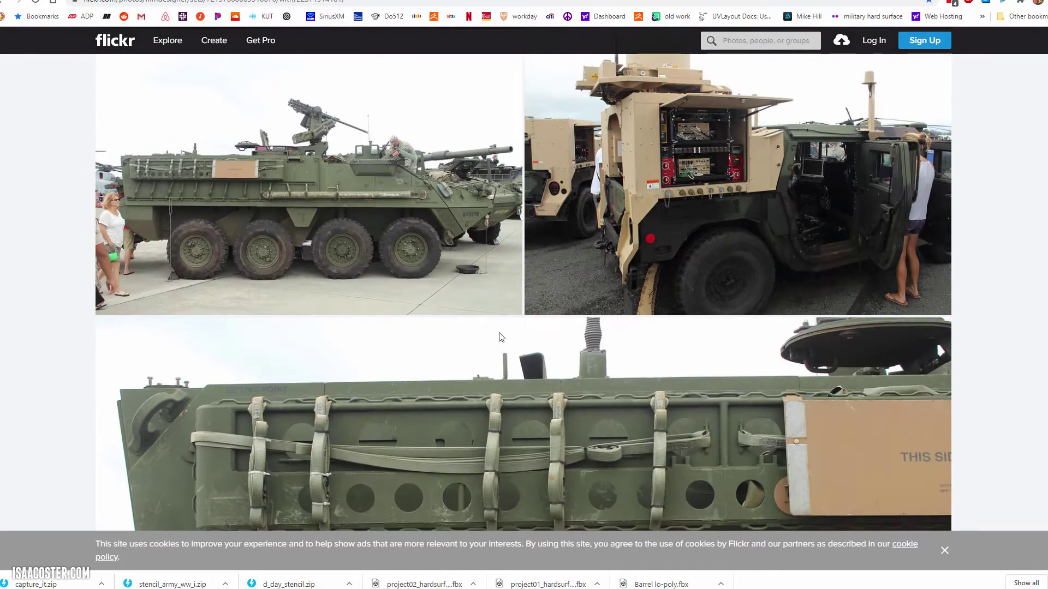
{"action": "scroll", "coordinate": [498, 337], "scroll_direction": "down", "scroll_amount": 15}
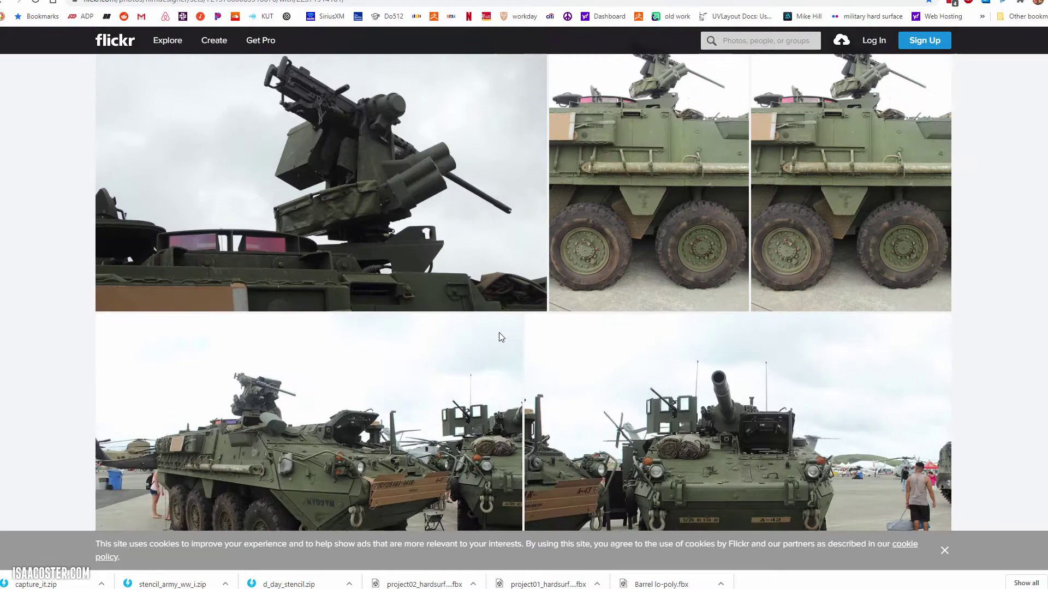
{"action": "scroll", "coordinate": [499, 332], "scroll_direction": "down", "scroll_amount": 12}
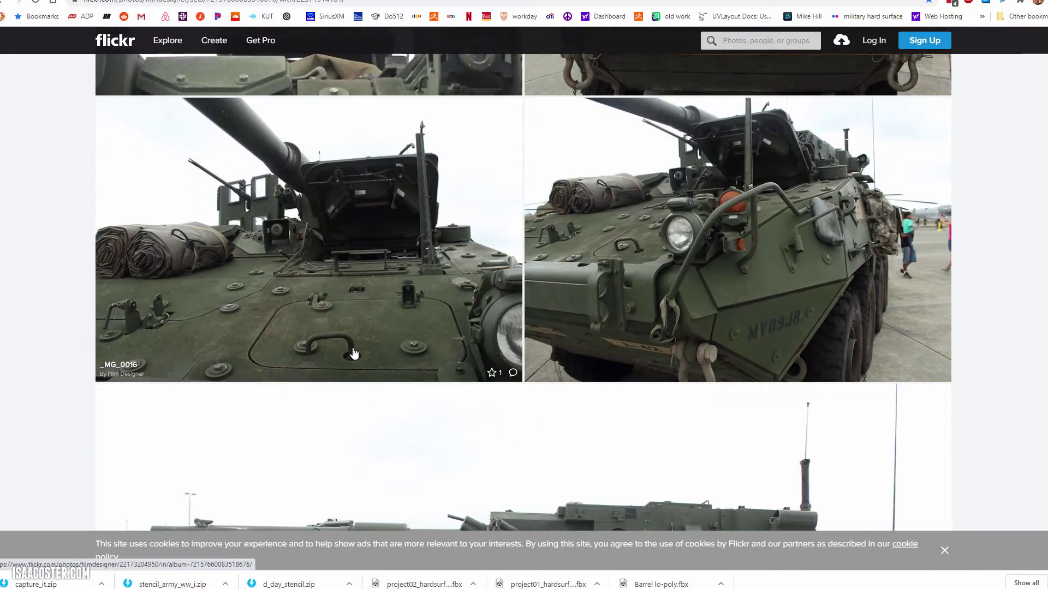
{"action": "scroll", "coordinate": [461, 358], "scroll_direction": "down", "scroll_amount": 5}
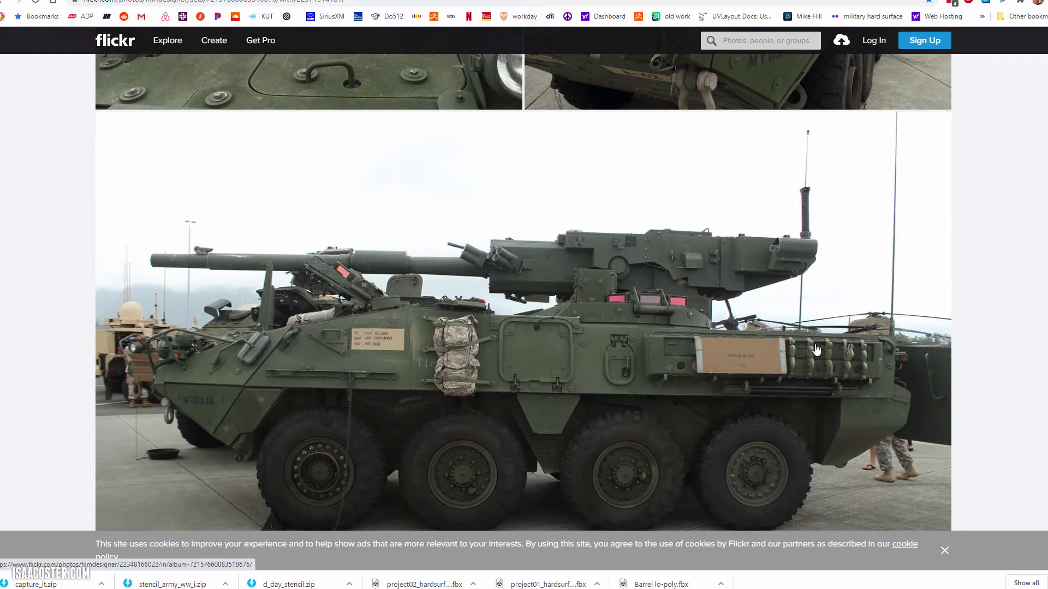
{"action": "scroll", "coordinate": [650, 367], "scroll_direction": "down", "scroll_amount": 16}
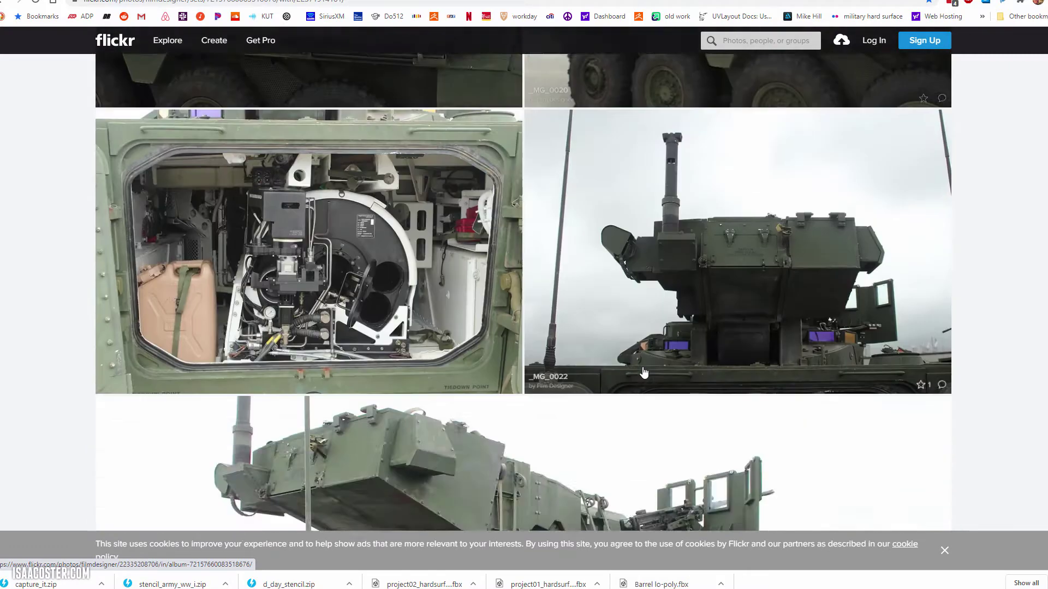
{"action": "scroll", "coordinate": [608, 349], "scroll_direction": "down", "scroll_amount": 3}
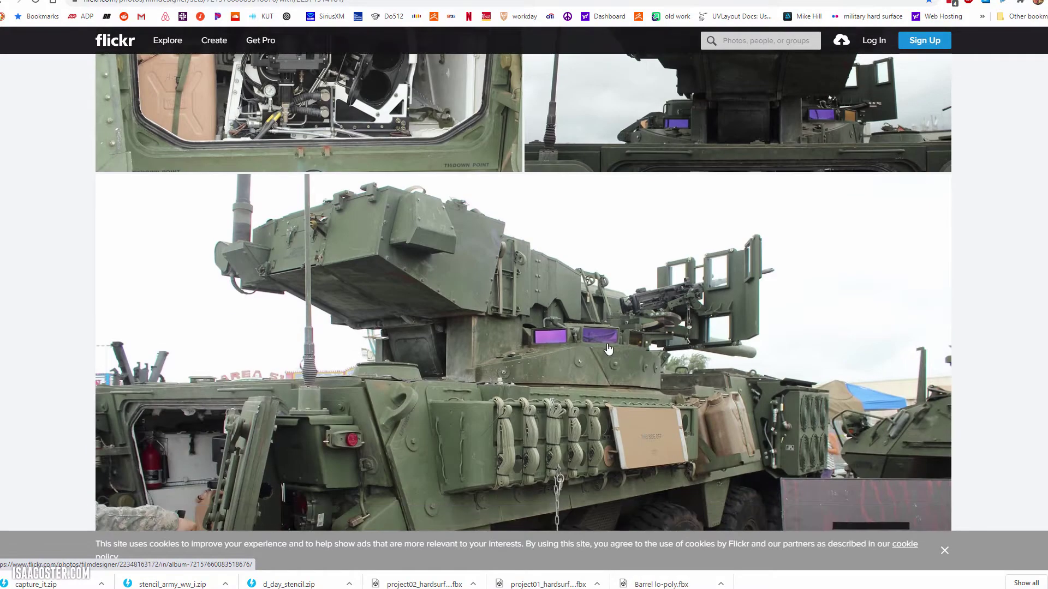
{"action": "scroll", "coordinate": [609, 350], "scroll_direction": "down", "scroll_amount": 10}
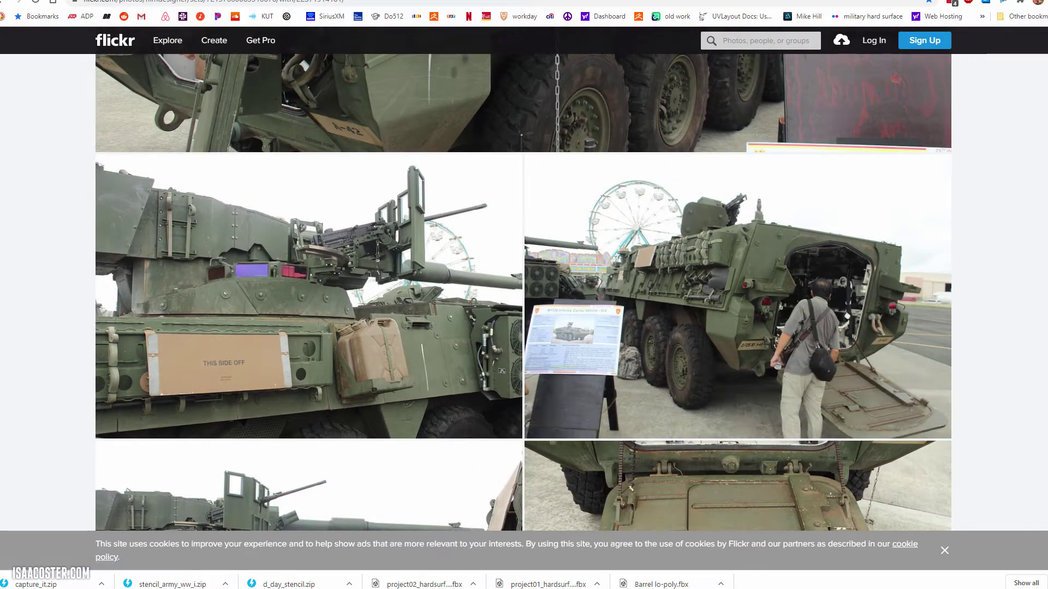
{"action": "scroll", "coordinate": [571, 265], "scroll_direction": "up", "scroll_amount": 2}
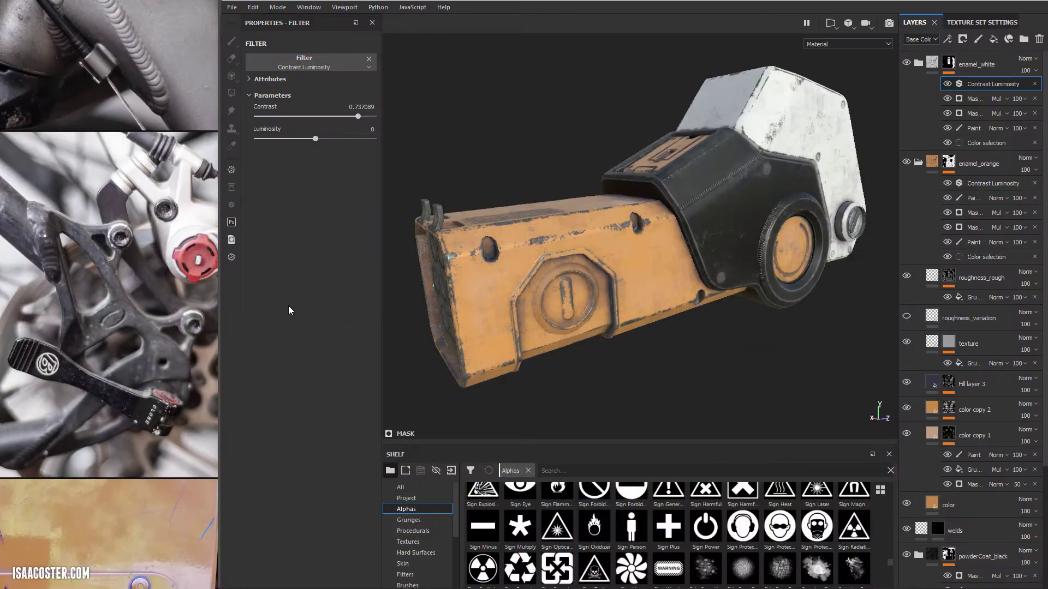
Examine the printed lettering on the bicycle brake caliper in the reference photo and switch to Photoshop
{"action": "scroll", "coordinate": [158, 285], "scroll_direction": "up", "scroll_amount": 3}
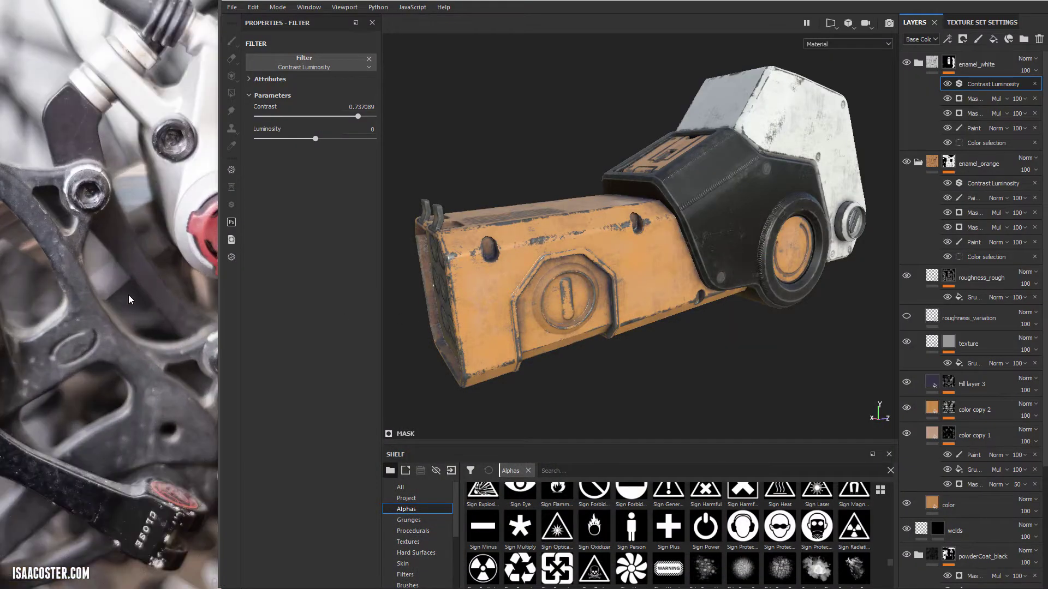
{"action": "middle_click_drag", "start_coordinate": [200, 292], "coordinate": [18, 342]}
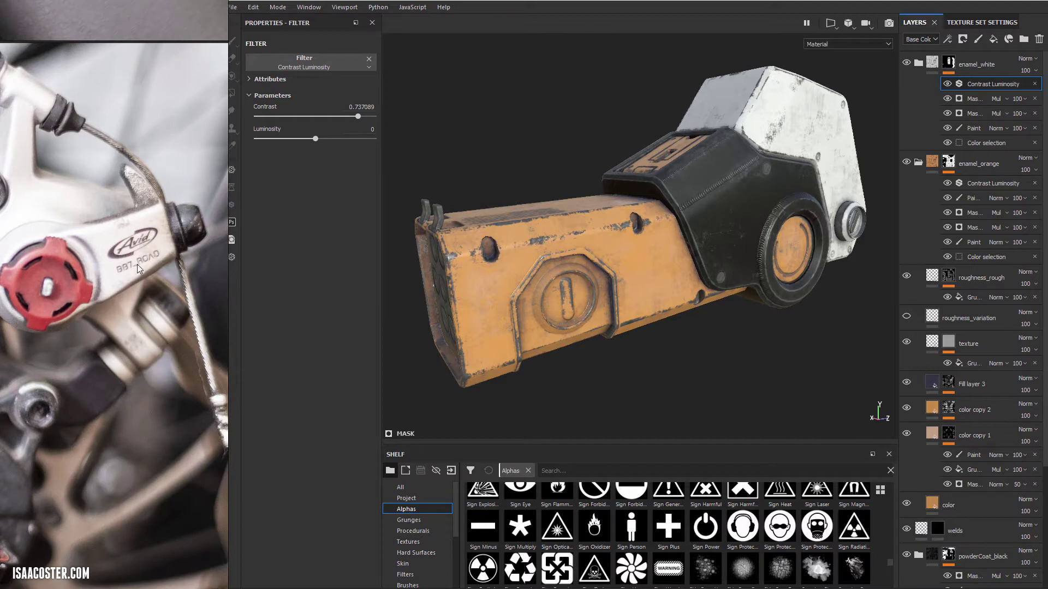
{"action": "scroll", "coordinate": [142, 263], "scroll_direction": "down", "scroll_amount": 1}
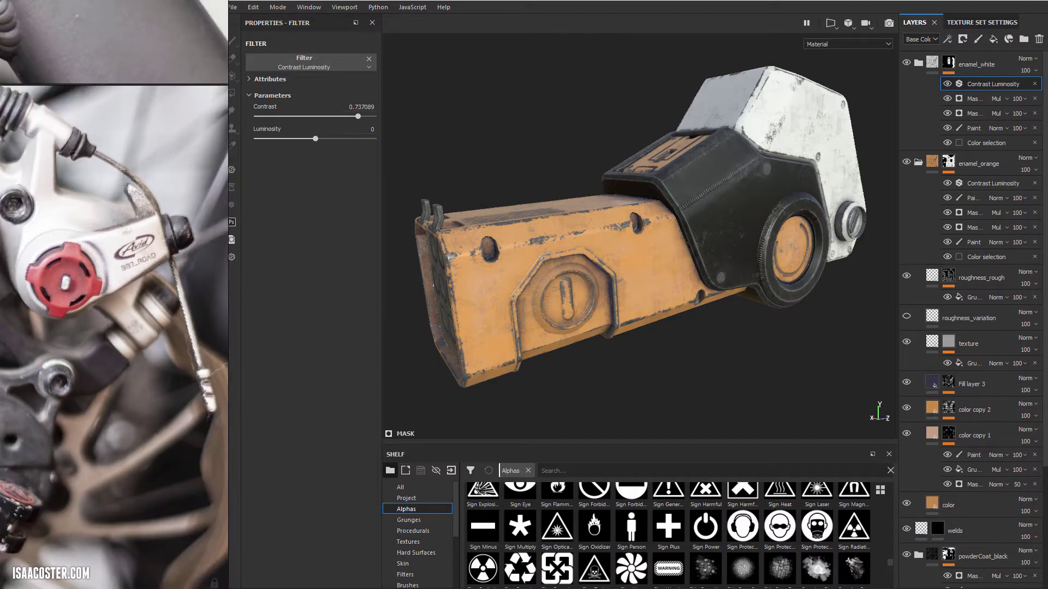
{"action": "key", "text": "alt+Tab"}
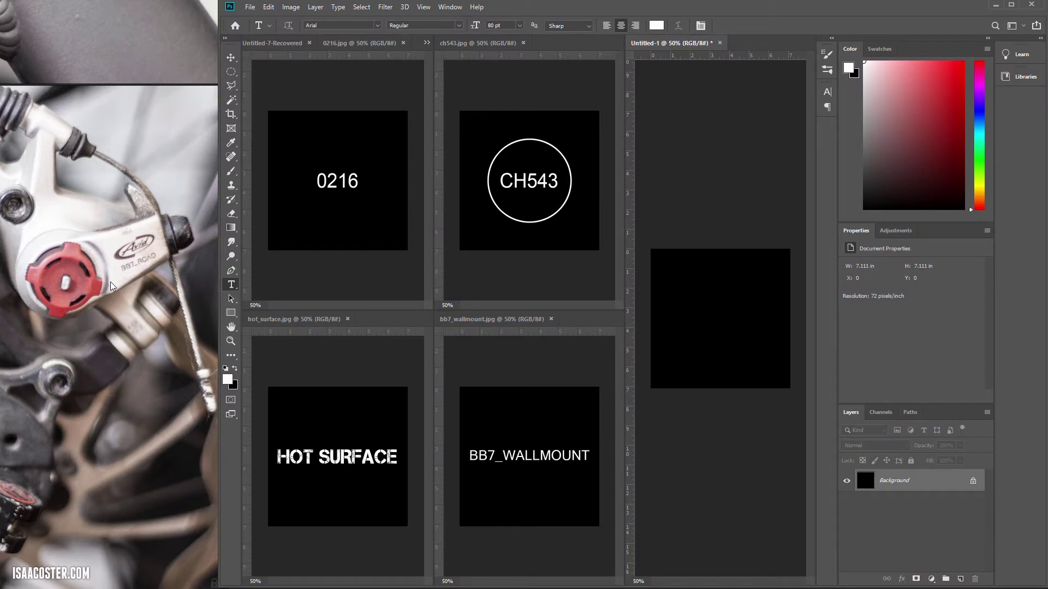
Examine the stamped markings on the pruning shears and on the orange cabinet's lock in the reference photos
{"action": "scroll", "coordinate": [39, 374], "scroll_direction": "down", "scroll_amount": 2}
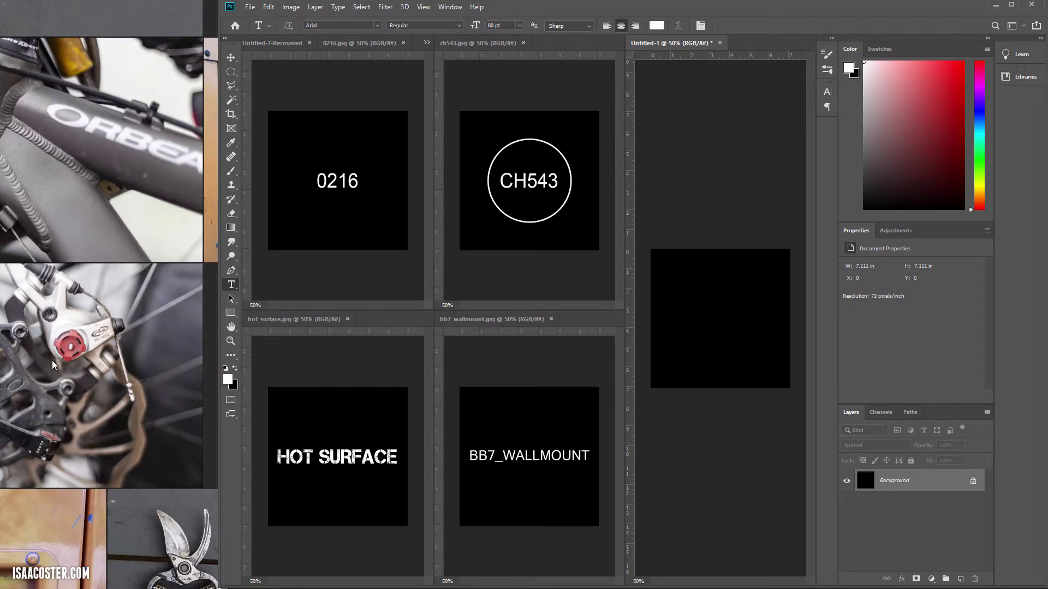
{"action": "middle_click_drag", "start_coordinate": [53, 365], "coordinate": [109, 257]}
{"action": "middle_click_drag", "start_coordinate": [191, 513], "coordinate": [156, 393]}
{"action": "scroll", "coordinate": [182, 355], "scroll_direction": "up", "scroll_amount": 4}
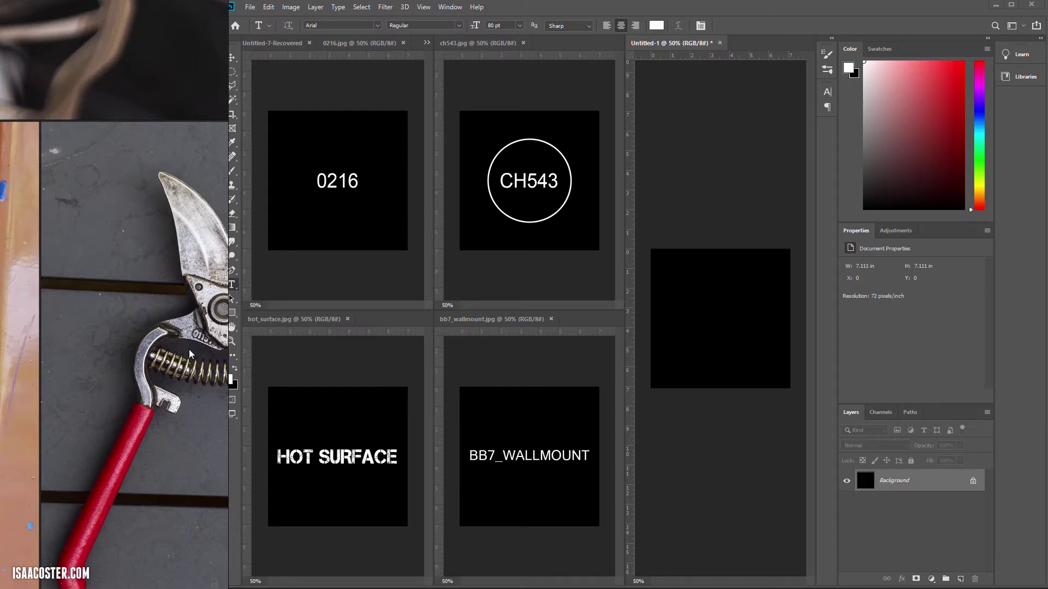
{"action": "scroll", "coordinate": [189, 354], "scroll_direction": "down", "scroll_amount": 3}
{"action": "scroll", "coordinate": [39, 359], "scroll_direction": "up", "scroll_amount": 5}
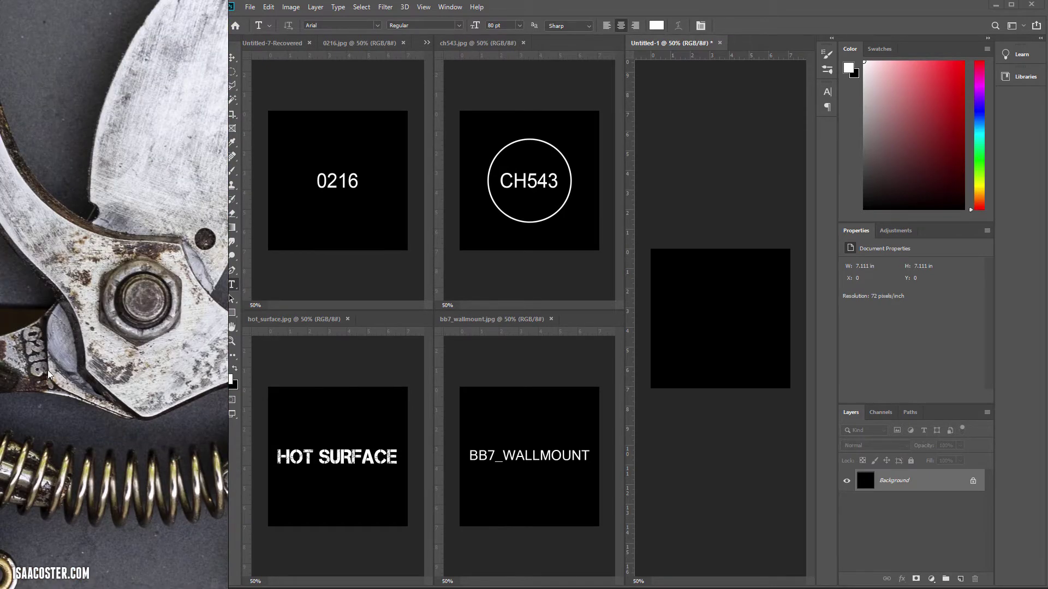
{"action": "scroll", "coordinate": [57, 375], "scroll_direction": "down", "scroll_amount": 1}
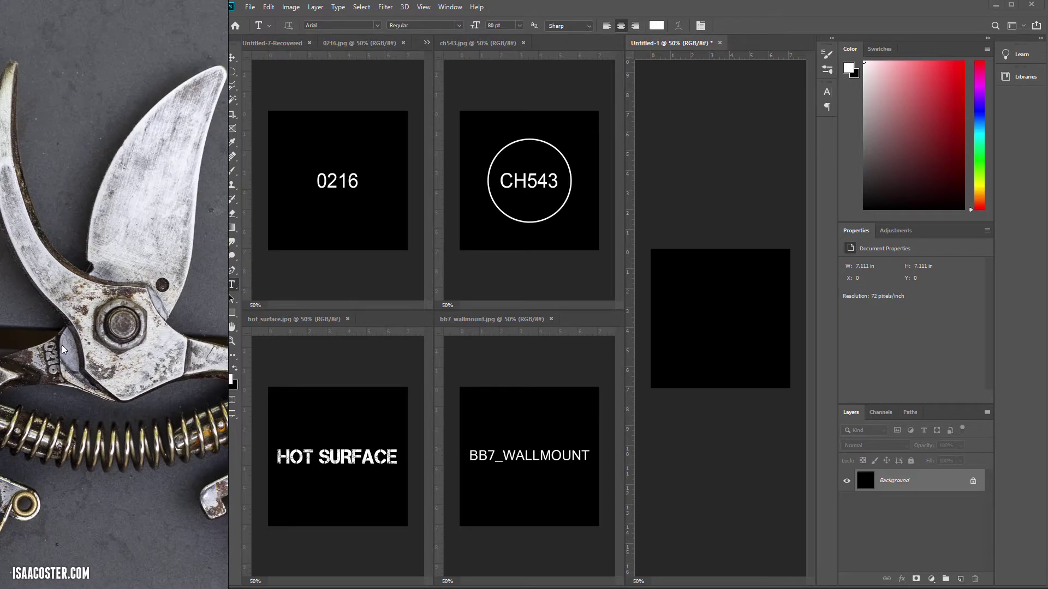
{"action": "scroll", "coordinate": [59, 342], "scroll_direction": "down", "scroll_amount": 3}
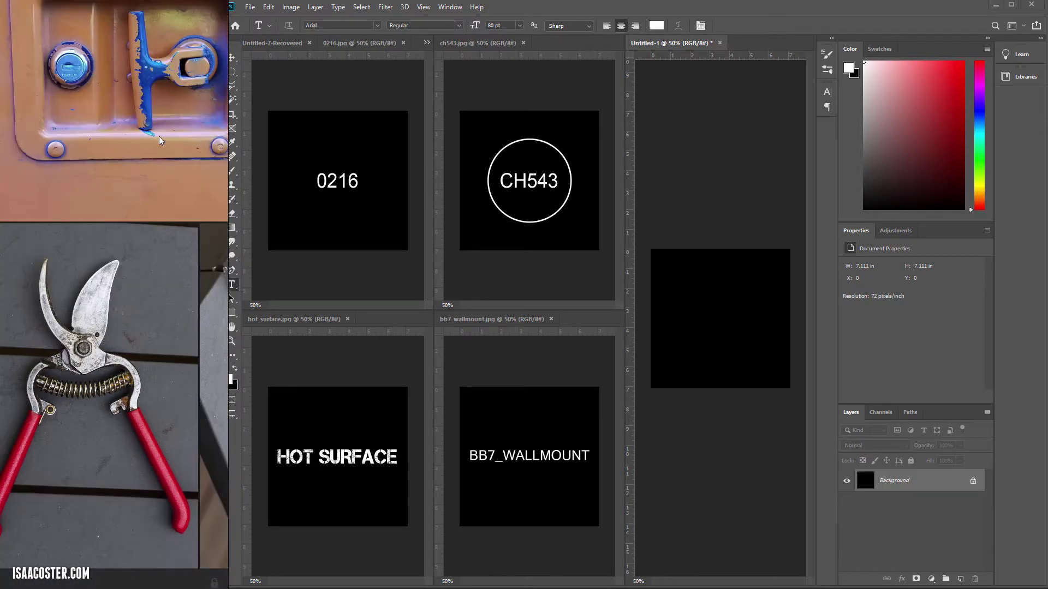
{"action": "scroll", "coordinate": [161, 140], "scroll_direction": "down", "scroll_amount": 6}
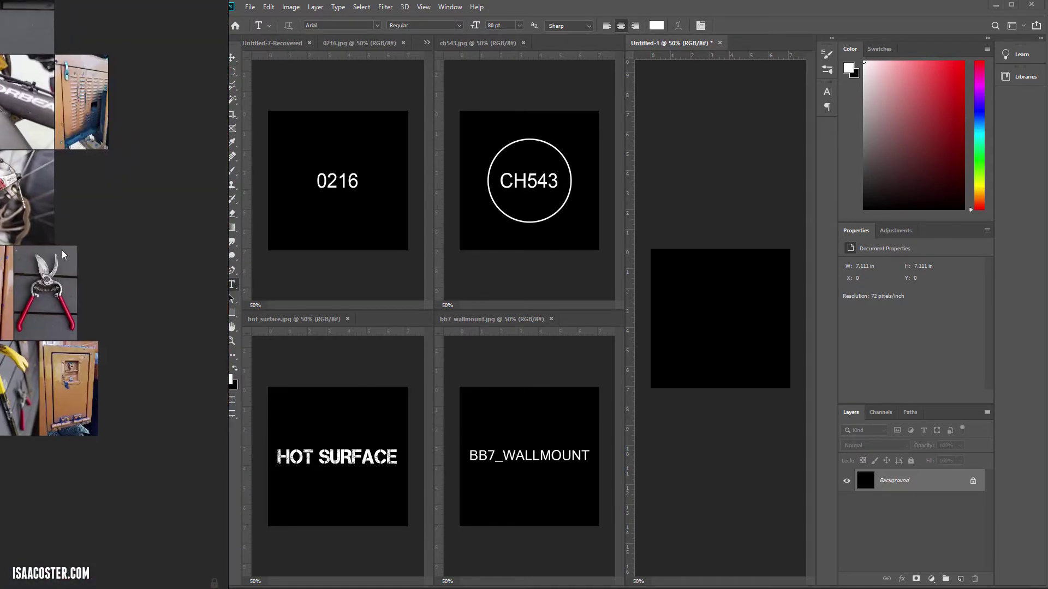
{"action": "scroll", "coordinate": [71, 365], "scroll_direction": "up", "scroll_amount": 10}
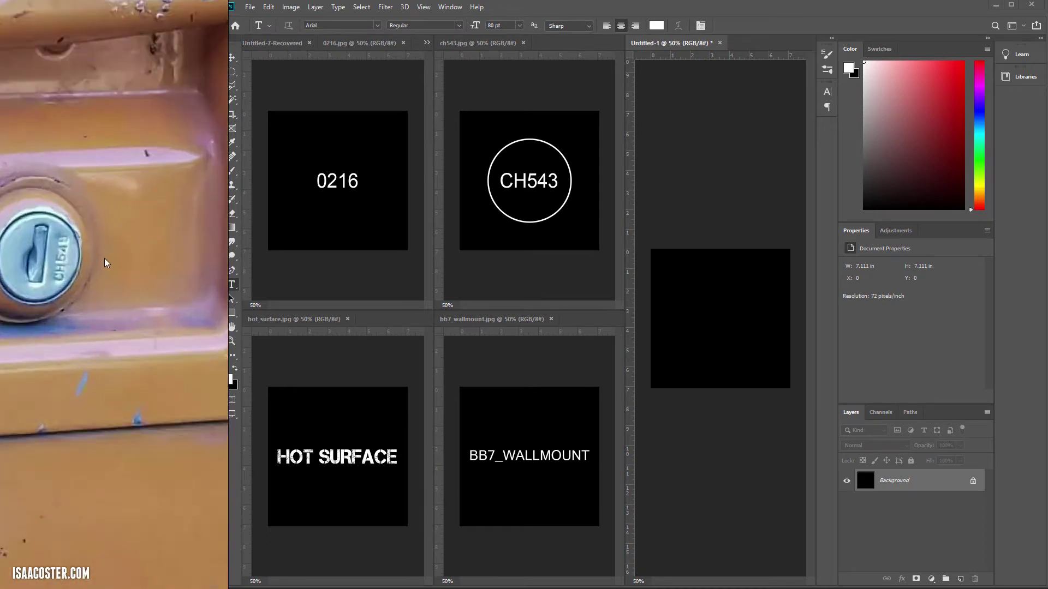
{"action": "scroll", "coordinate": [125, 264], "scroll_direction": "up", "scroll_amount": 2}
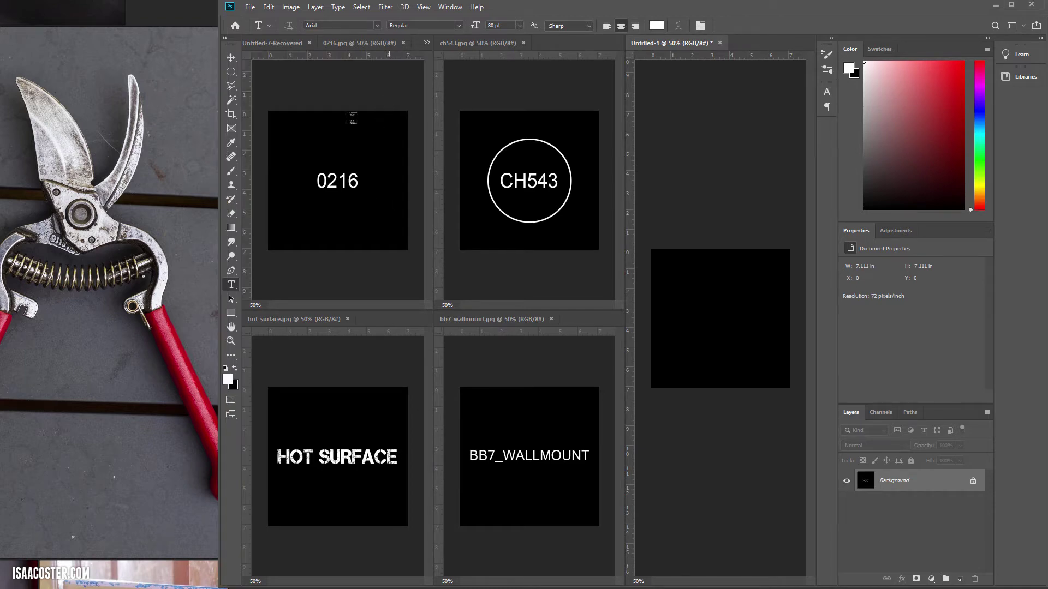
Switch to Substance Painter, start a resource import and browse to the alphas folder inside hardSurface_kitbash_final
{"action": "left_click", "coordinate": [364, 92]}
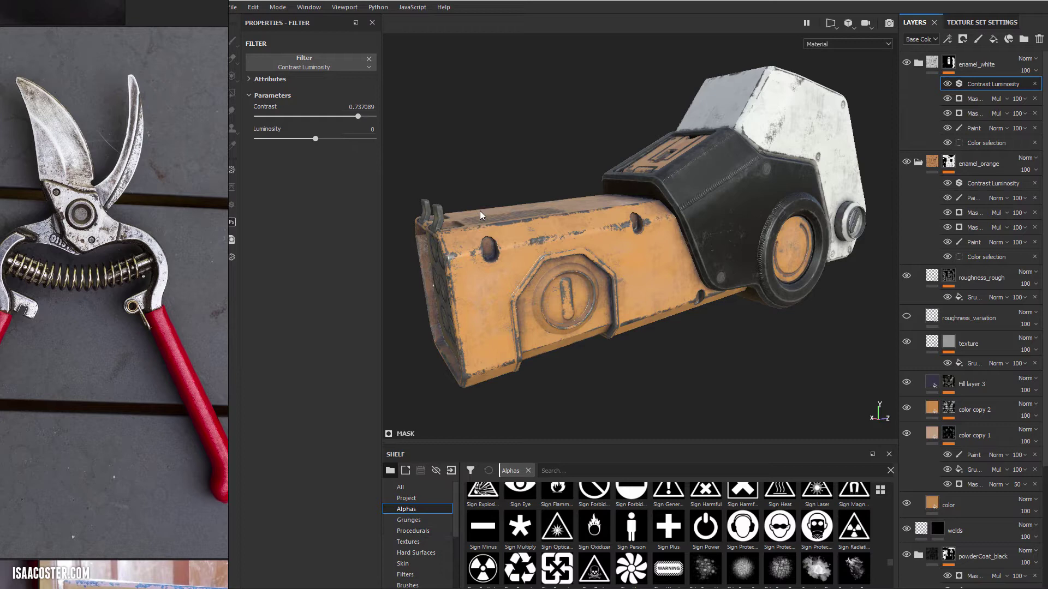
{"action": "left_click", "coordinate": [233, 7]}
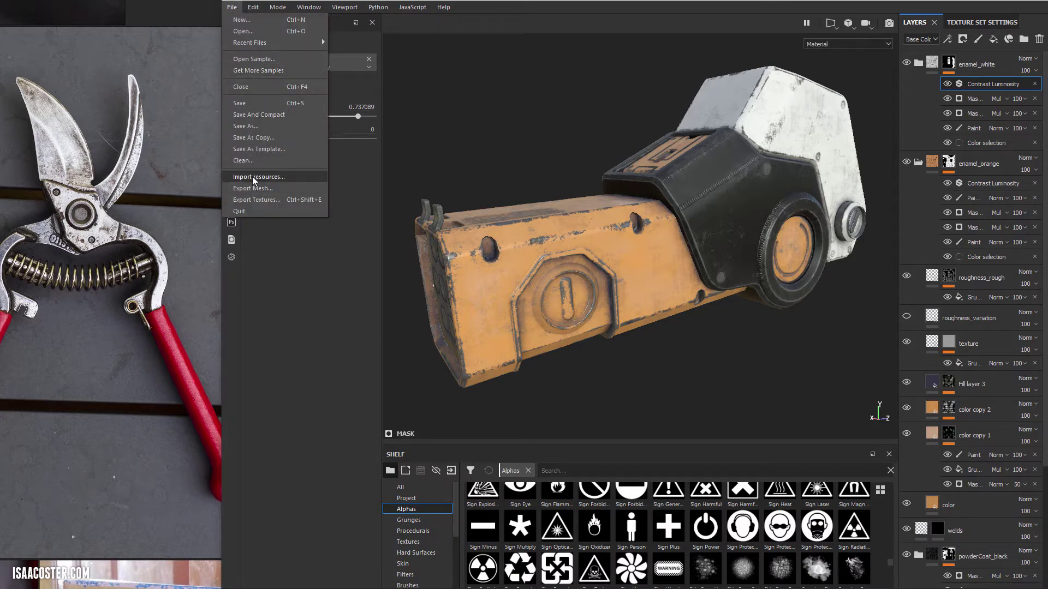
{"action": "left_click", "coordinate": [268, 177]}
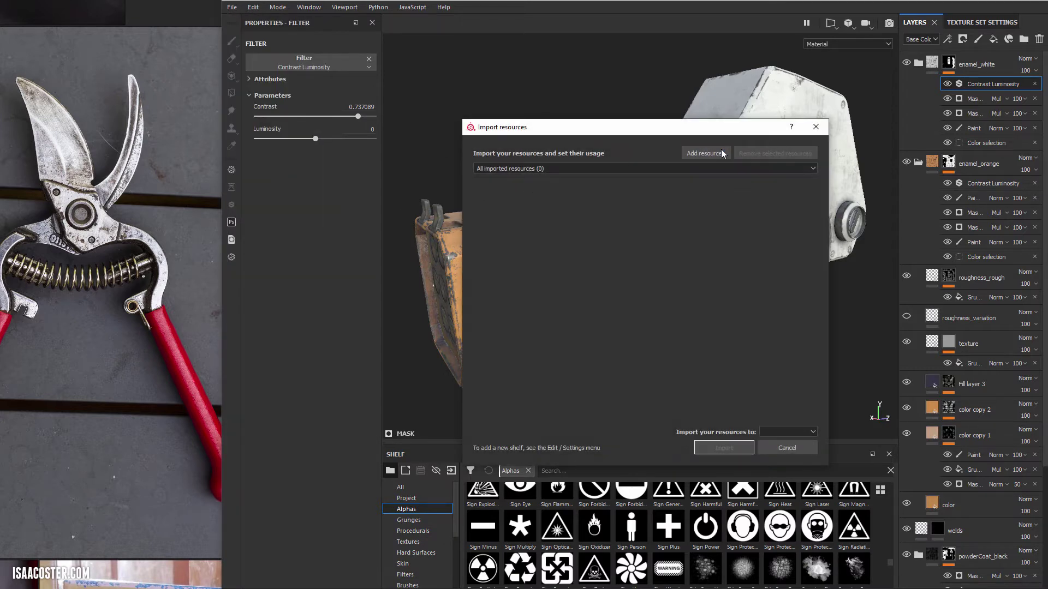
{"action": "left_click", "coordinate": [721, 153]}
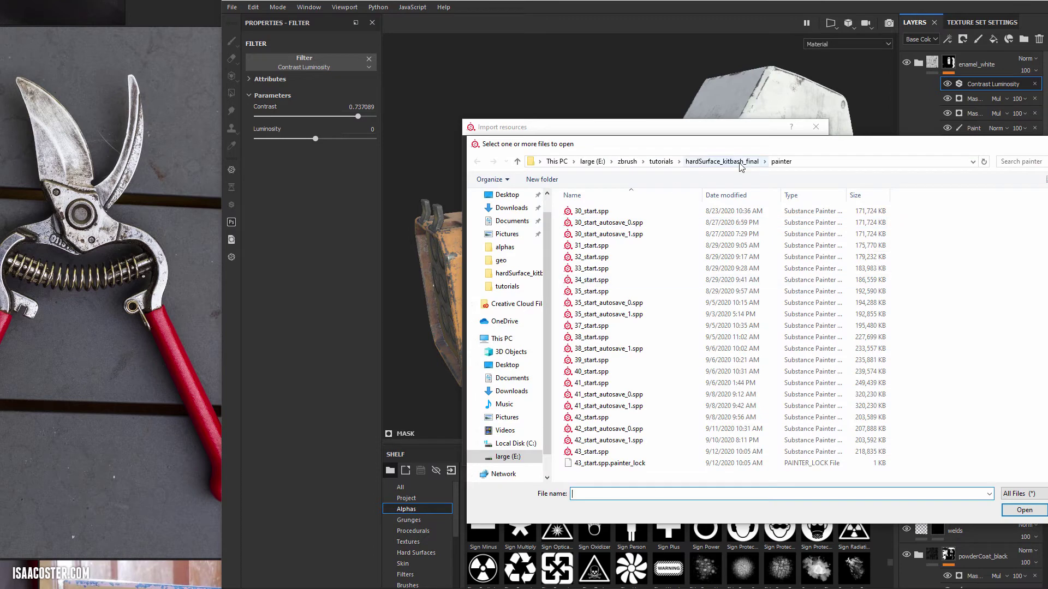
{"action": "left_click", "coordinate": [722, 162]}
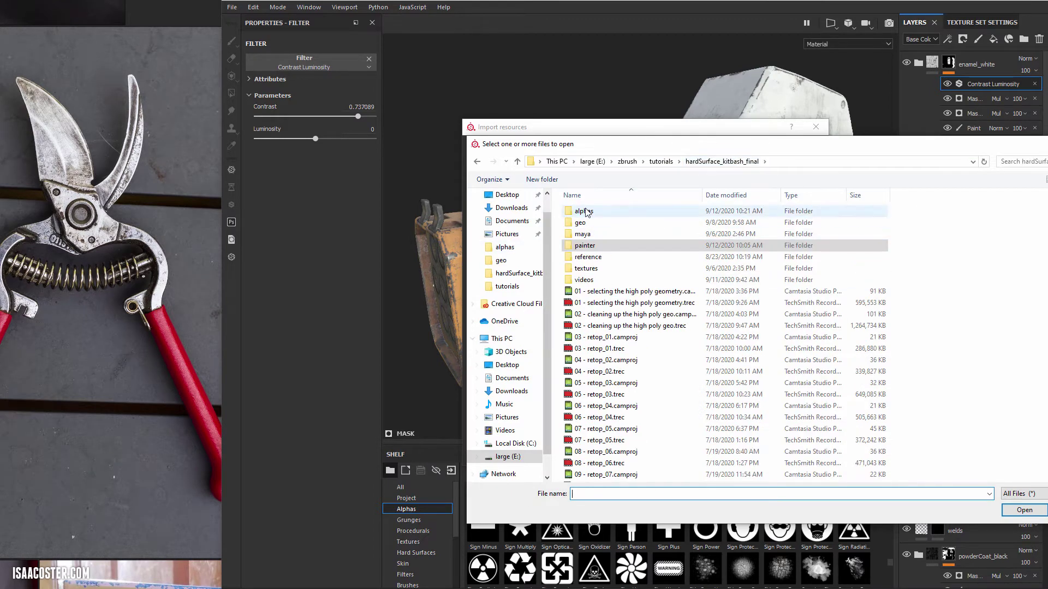
{"action": "double_click", "coordinate": [592, 215]}
Add 0216.jpg, bb7_wallmount.jpg, ch543.jpg and hot_surface.jpg to the resources for import
{"action": "left_click", "coordinate": [589, 221]}
{"action": "left_click", "coordinate": [651, 221], "text": "ctrl"}
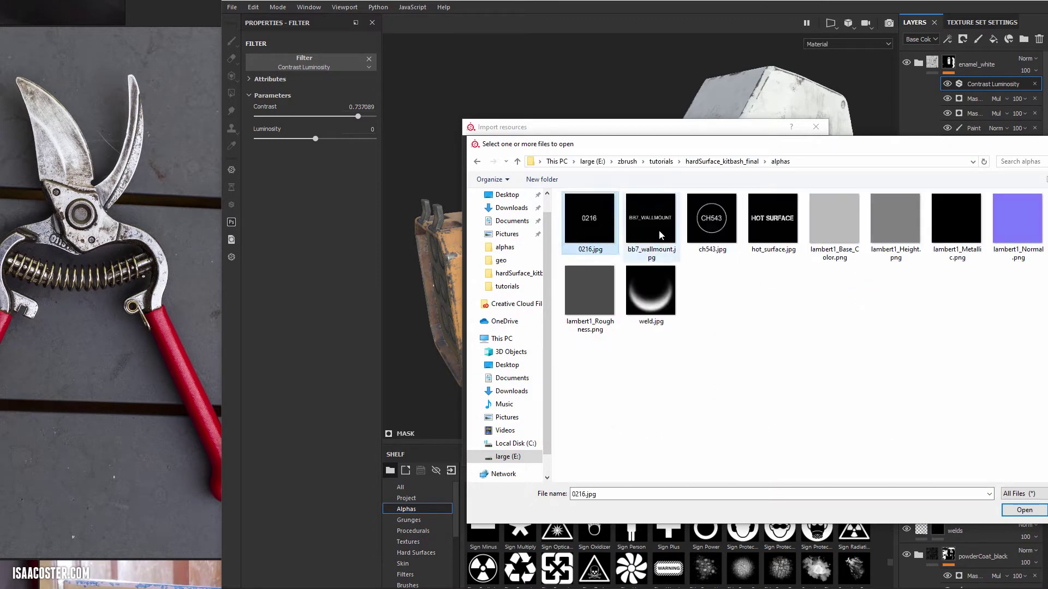
{"action": "left_click", "coordinate": [736, 237], "text": "ctrl"}
{"action": "left_click", "coordinate": [770, 230], "text": "ctrl"}
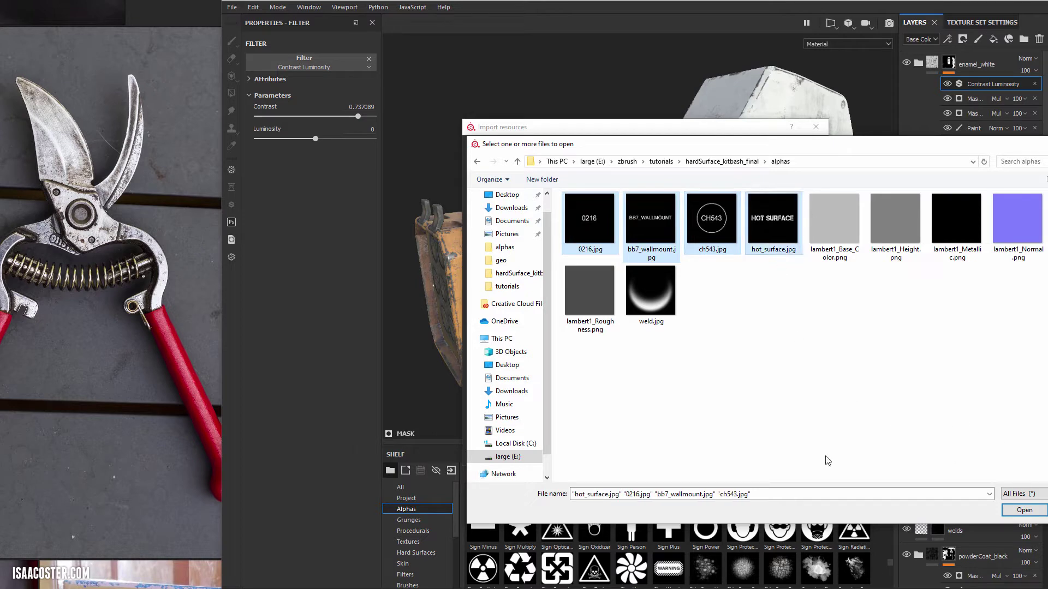
{"action": "left_click", "coordinate": [1024, 509]}
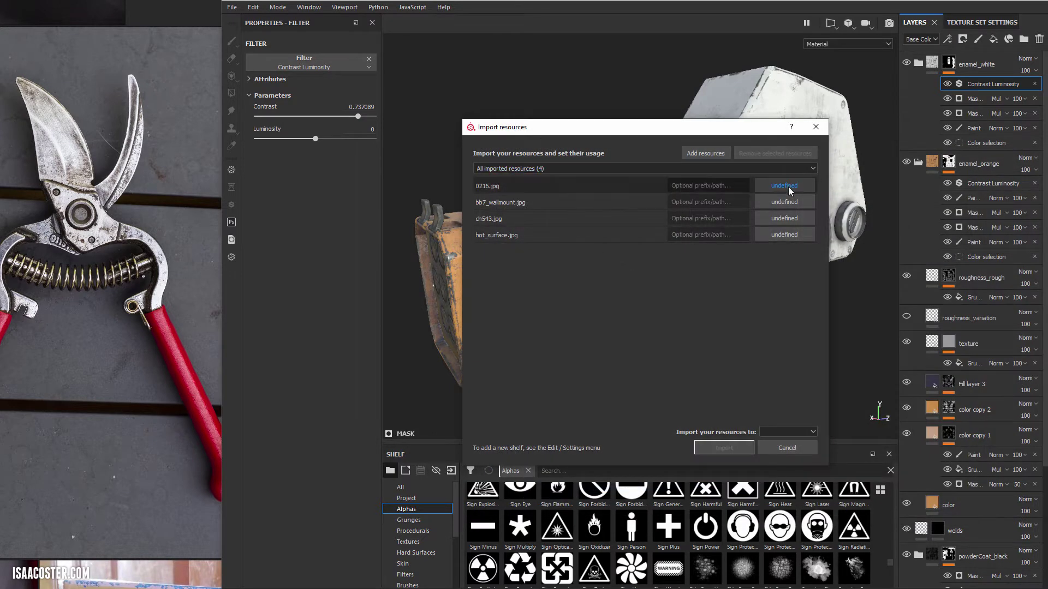
Set the usage of all four added images to alpha
{"action": "left_click", "coordinate": [785, 186]}
{"action": "left_click", "coordinate": [806, 191]}
{"action": "left_click", "coordinate": [792, 202]}
{"action": "left_click", "coordinate": [814, 204]}
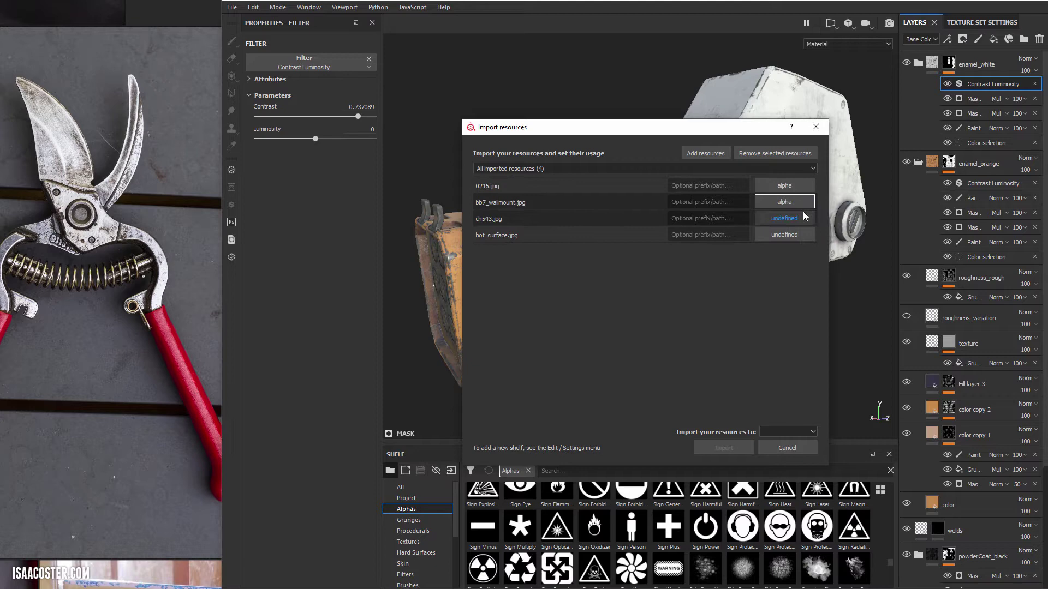
{"action": "left_click", "coordinate": [800, 218]}
{"action": "left_click", "coordinate": [821, 219]}
{"action": "left_click", "coordinate": [784, 234]}
{"action": "left_click", "coordinate": [824, 236]}
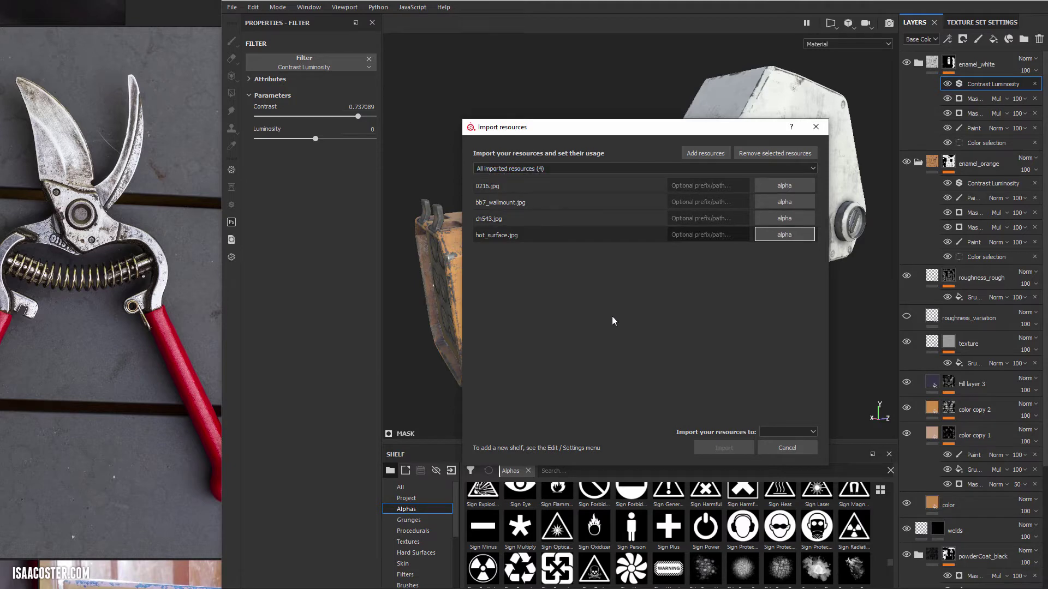
Import the four alphas into the project '43_start' and show the Alphas category of the shelf
{"action": "left_click", "coordinate": [812, 432]}
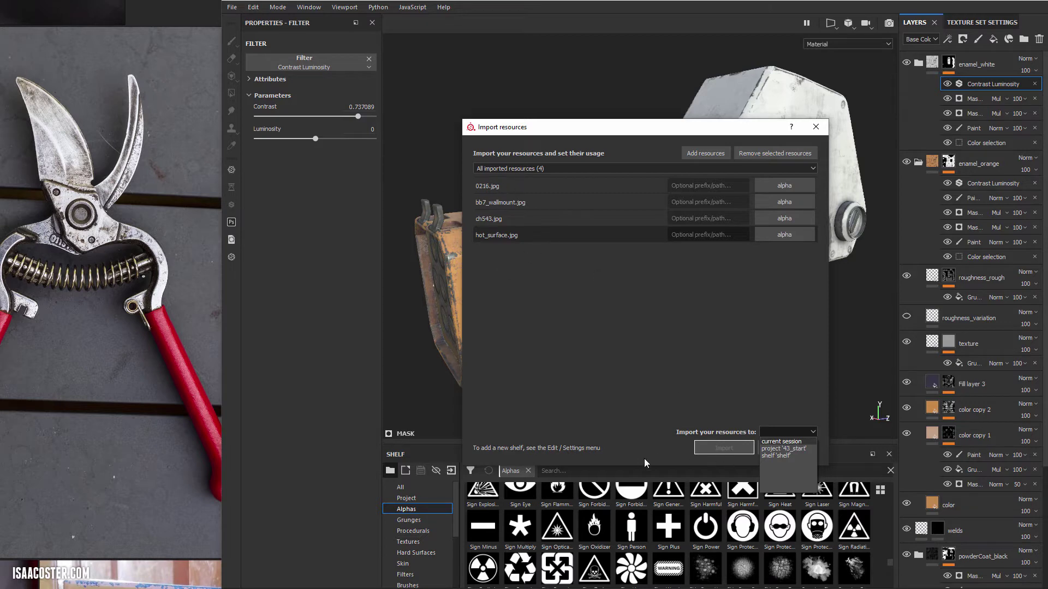
{"action": "left_click", "coordinate": [785, 448]}
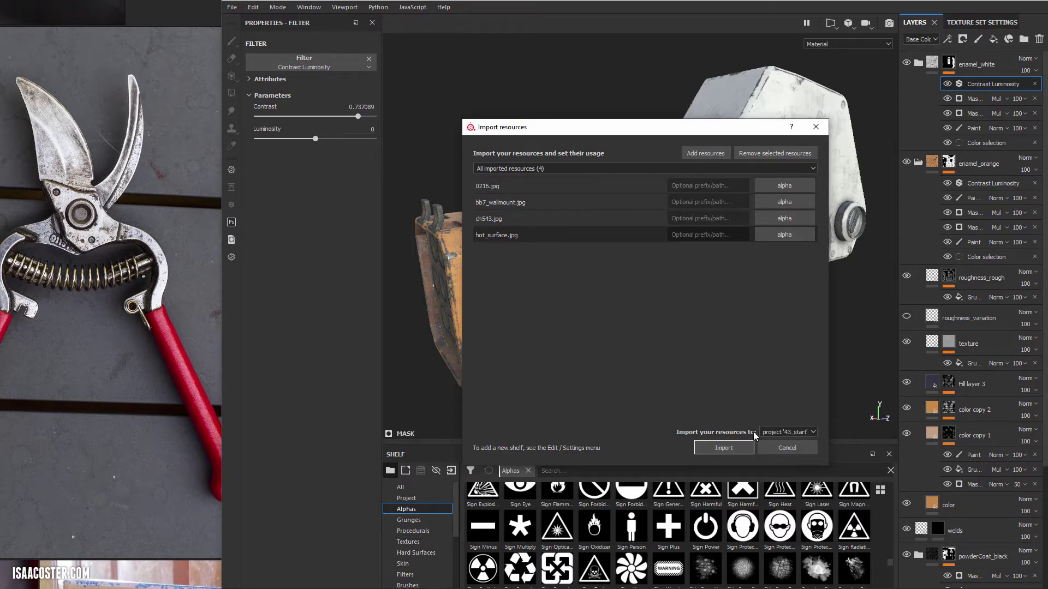
{"action": "left_click", "coordinate": [795, 435]}
{"action": "left_click", "coordinate": [791, 443]}
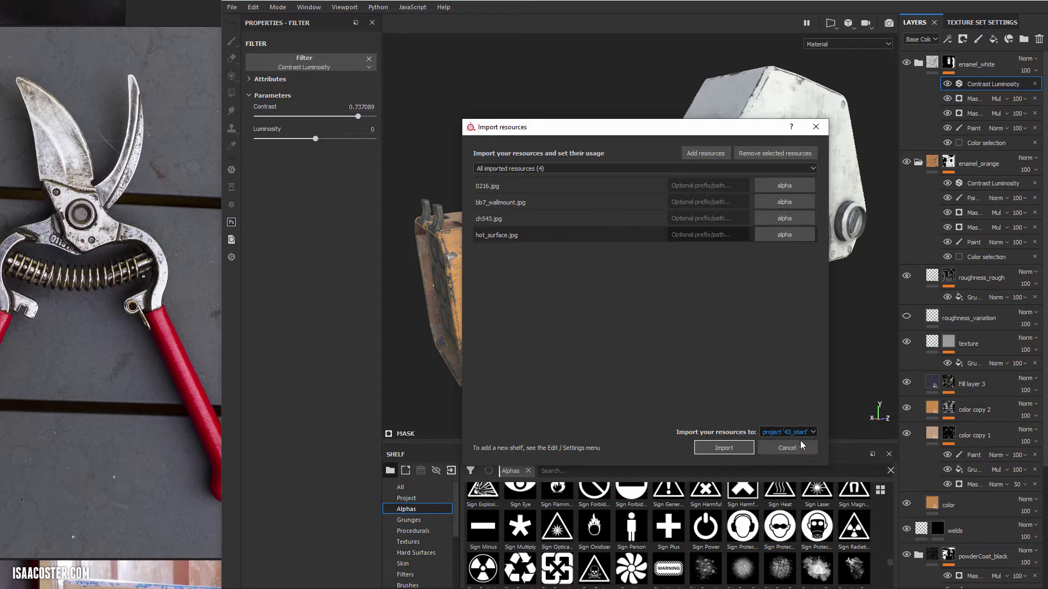
{"action": "left_click", "coordinate": [725, 448]}
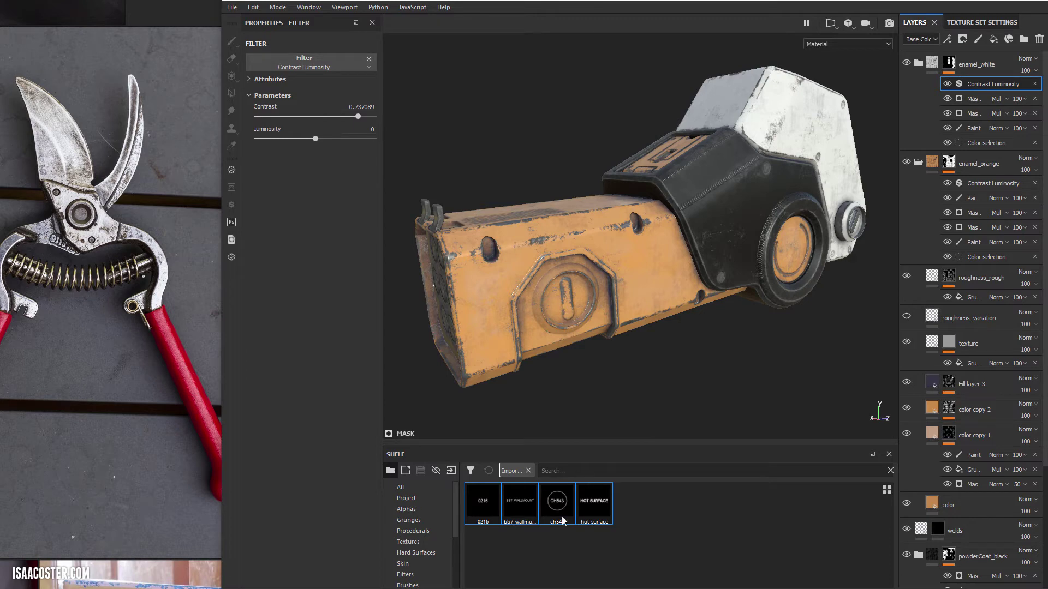
{"action": "left_click", "coordinate": [429, 509]}
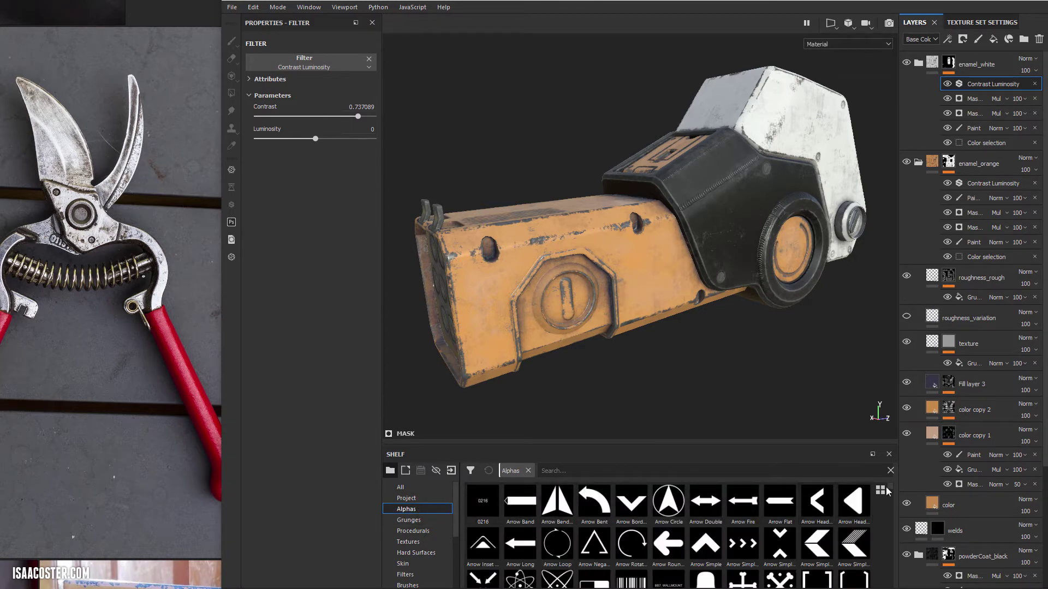
Add a paint effect above the Contrast Luminosity filter in the enamel_white mask and add "decals" to its name
{"action": "left_click_drag", "start_coordinate": [548, 335], "coordinate": [541, 352], "text": "alt"}
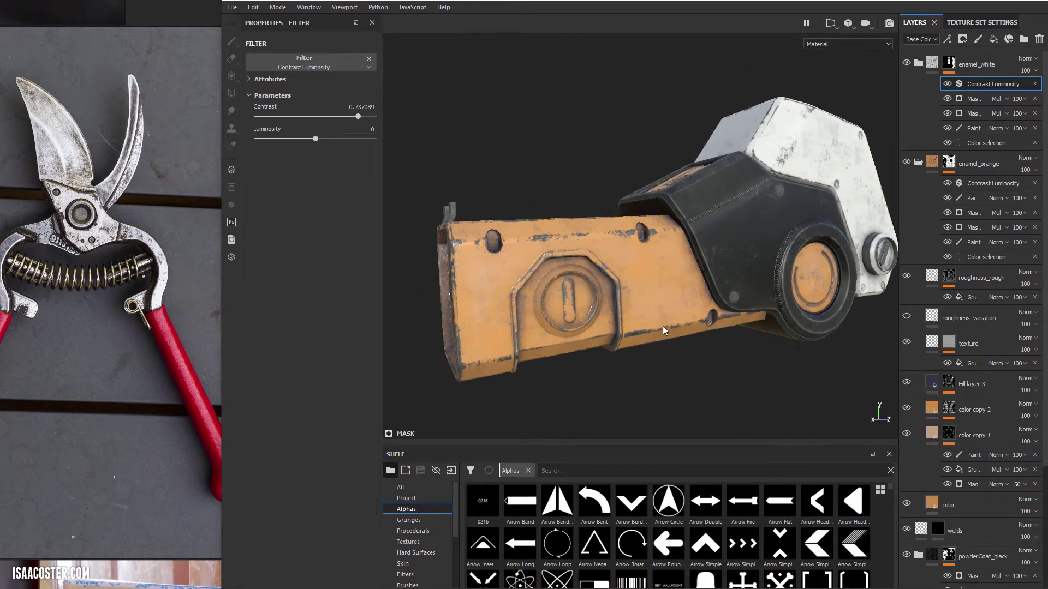
{"action": "left_click_drag", "start_coordinate": [616, 252], "coordinate": [579, 271], "text": "alt"}
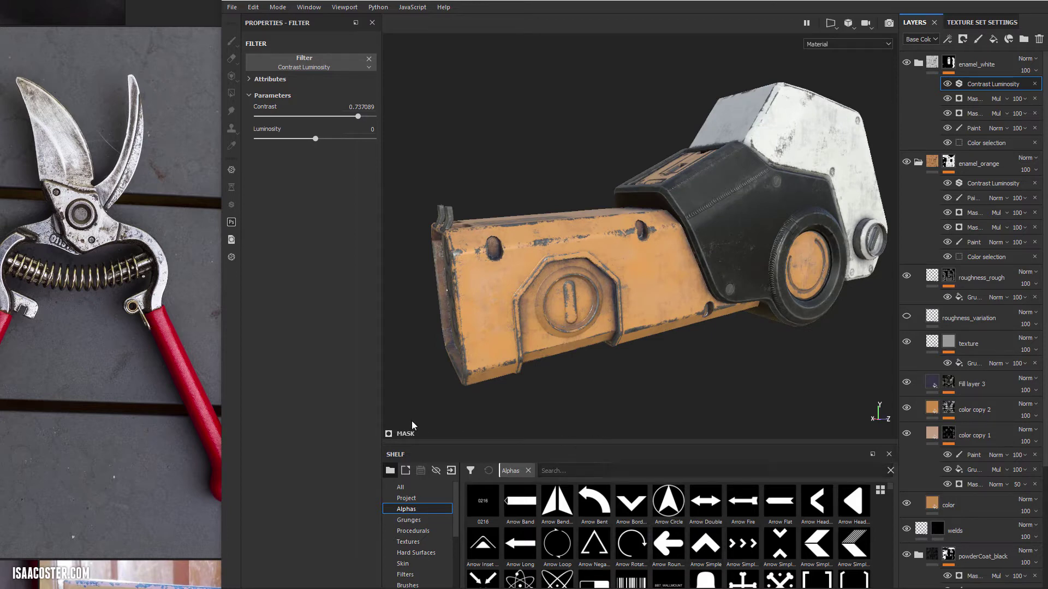
{"action": "left_click", "coordinate": [981, 64]}
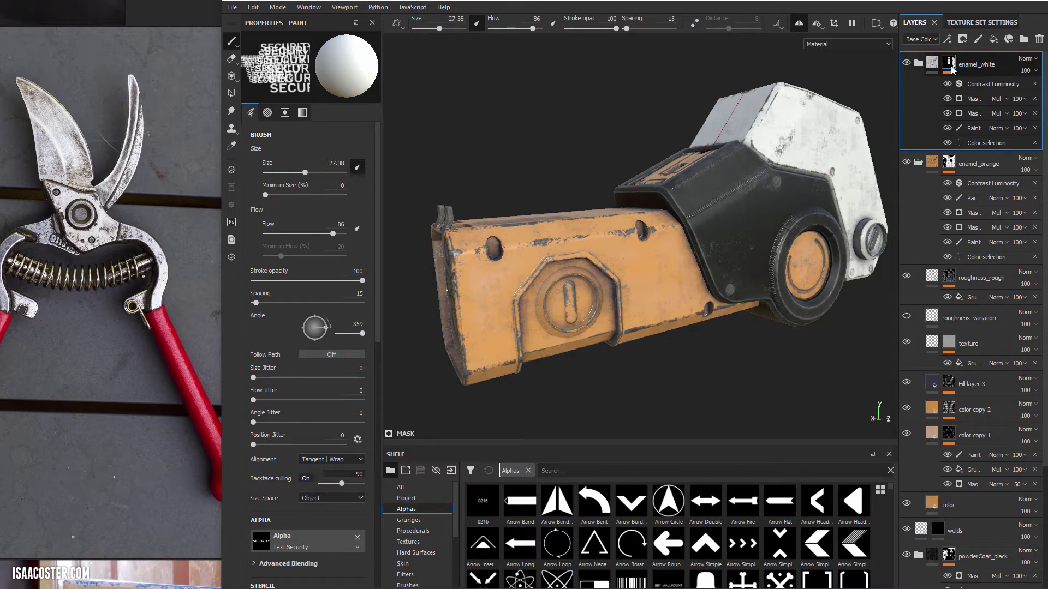
{"action": "left_click_drag", "start_coordinate": [797, 144], "coordinate": [792, 184], "text": "alt"}
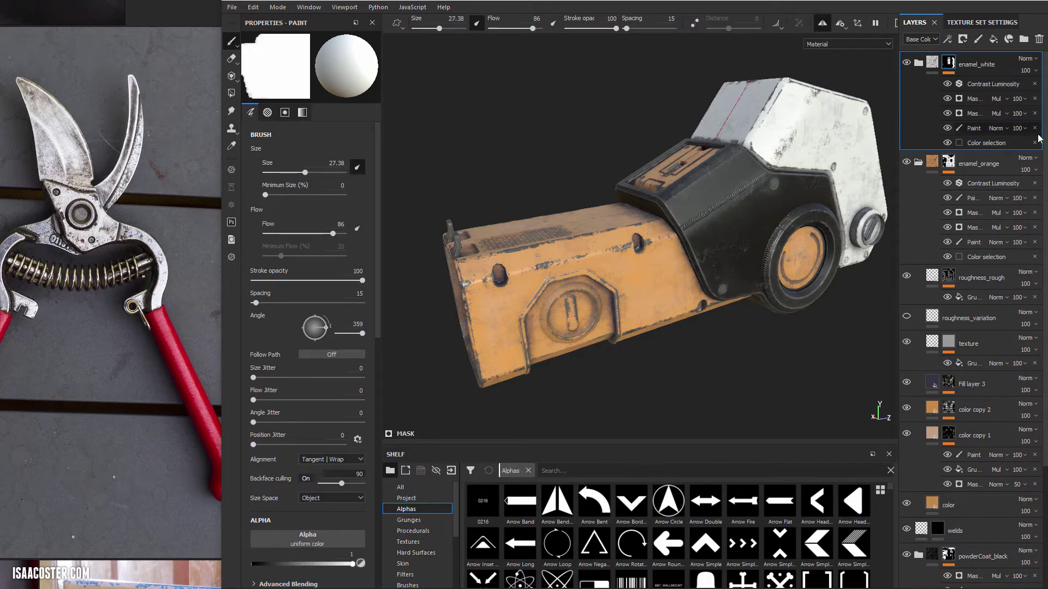
{"action": "left_click", "coordinate": [992, 85]}
{"action": "right_click", "coordinate": [991, 84]}
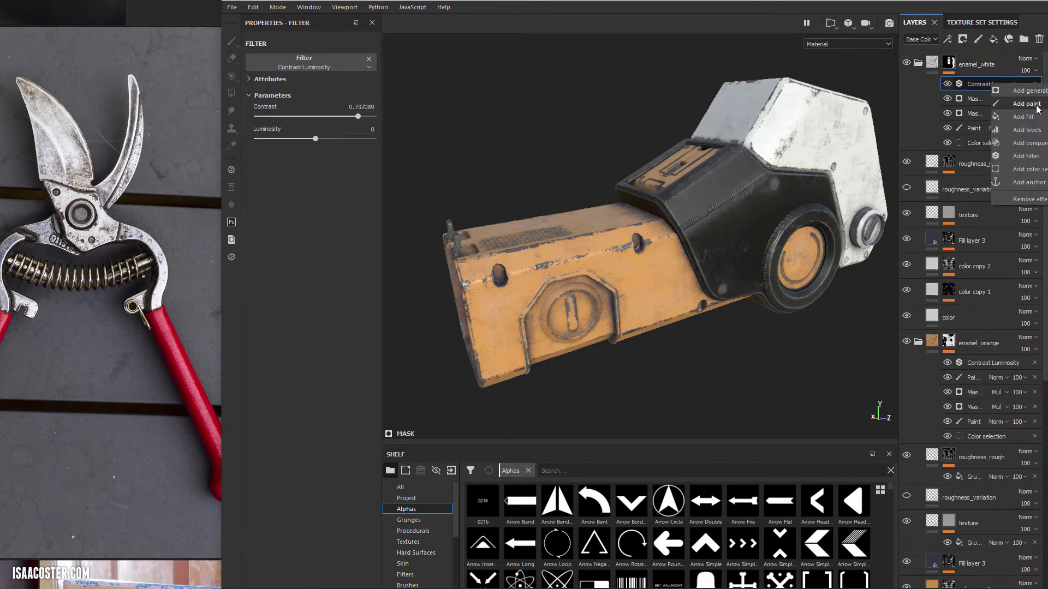
{"action": "left_click", "coordinate": [1033, 104]}
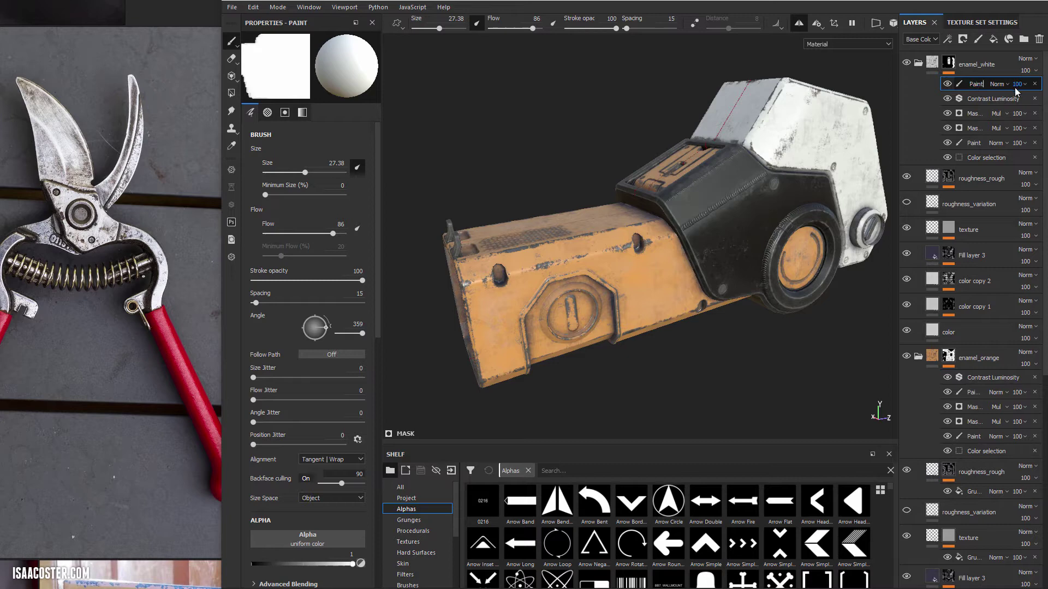
{"action": "type", "text": "decals"}
{"action": "key", "text": "Return"}
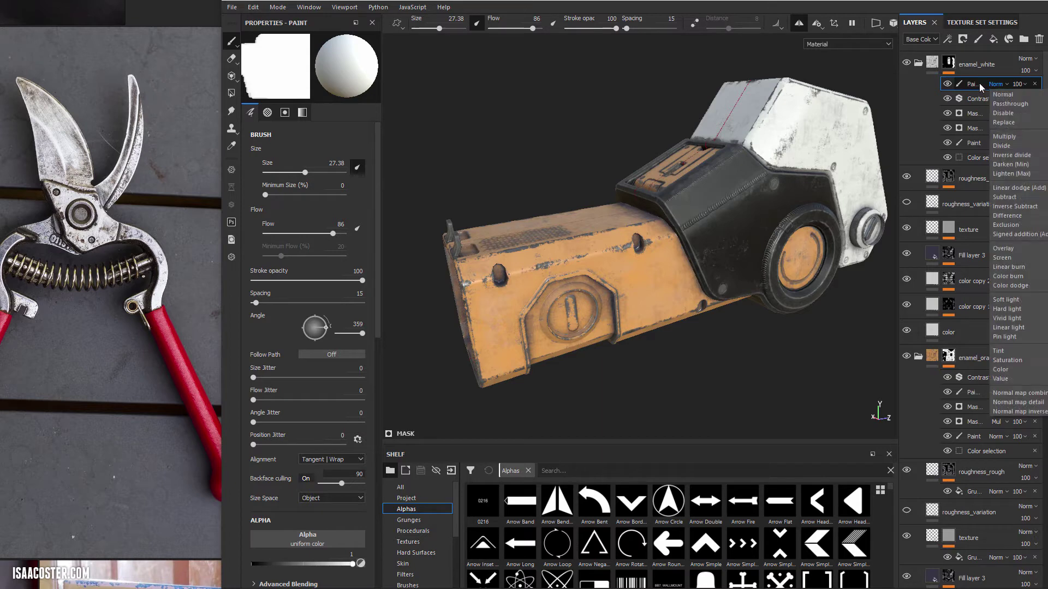
Move the decals paint effect below the two mask generators of enamel_white and choose the Basic Hard brush
{"action": "left_click_drag", "start_coordinate": [972, 86], "coordinate": [983, 136]}
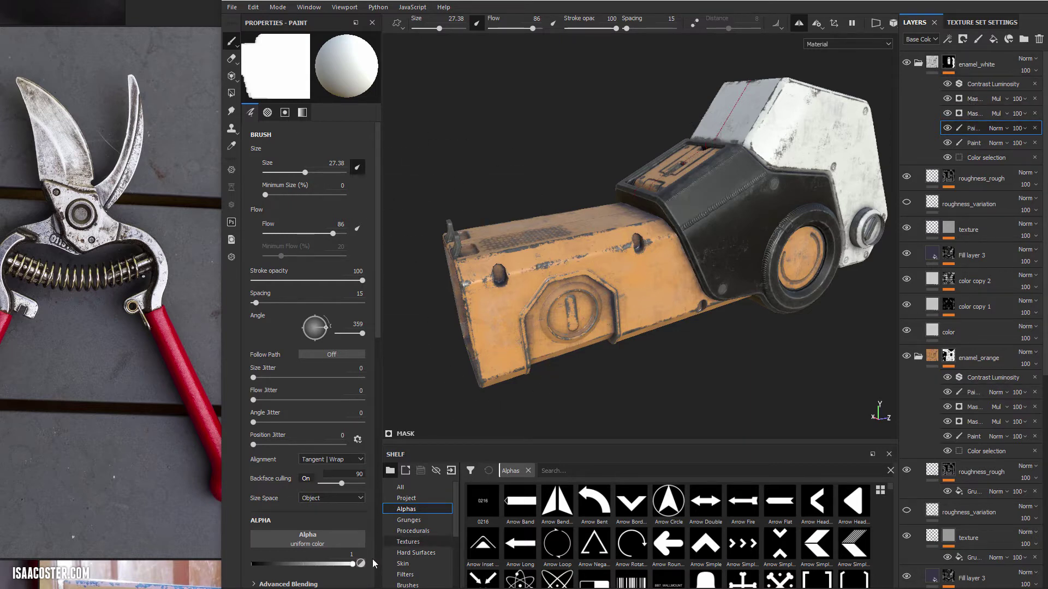
{"action": "scroll", "coordinate": [415, 532], "scroll_direction": "down", "scroll_amount": 3}
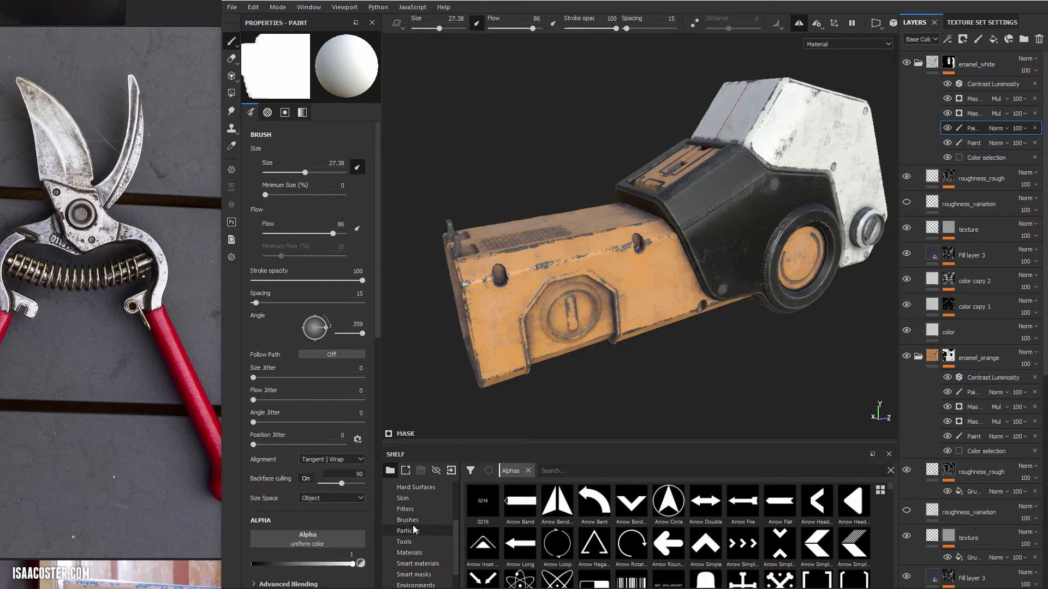
{"action": "left_click", "coordinate": [408, 520]}
{"action": "left_click", "coordinate": [817, 502]}
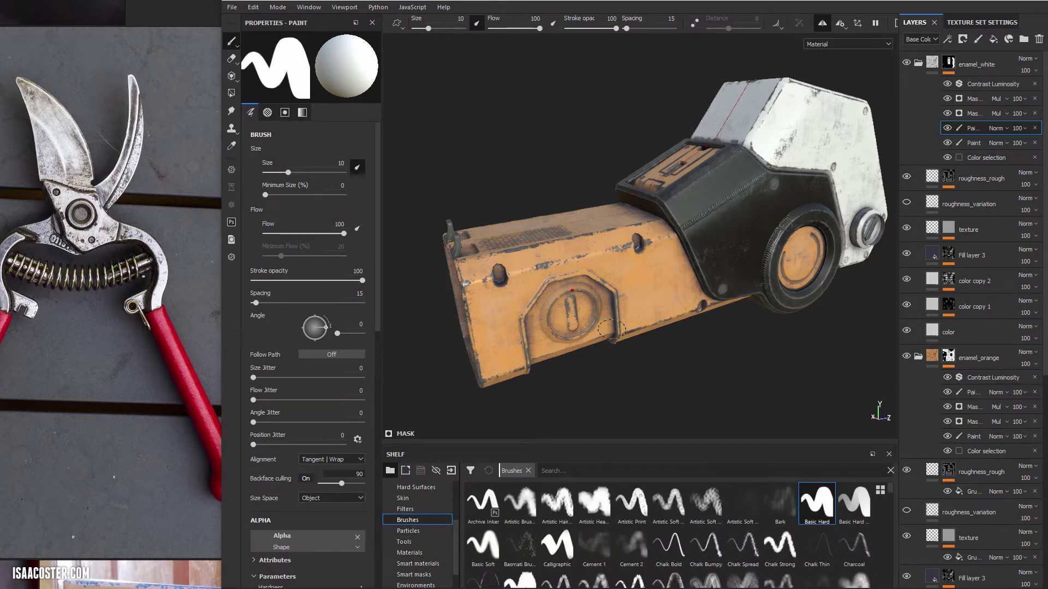
Paint a diagonal test stroke across the orange side panel and move the decals paint effect above the Contrast Luminosity filter
{"action": "left_click_drag", "start_coordinate": [651, 229], "coordinate": [494, 344]}
{"action": "left_click_drag", "start_coordinate": [561, 314], "coordinate": [538, 300], "text": "alt"}
{"action": "scroll", "coordinate": [599, 276], "scroll_direction": "up", "scroll_amount": 3}
{"action": "mouse_move", "coordinate": [599, 276]}
{"action": "left_mouse_down", "text": "alt"}
{"action": "mouse_move", "coordinate": [589, 290]}
{"action": "mouse_move", "coordinate": [583, 281]}
{"action": "mouse_move", "coordinate": [592, 297]}
{"action": "left_mouse_up", "text": "alt"}
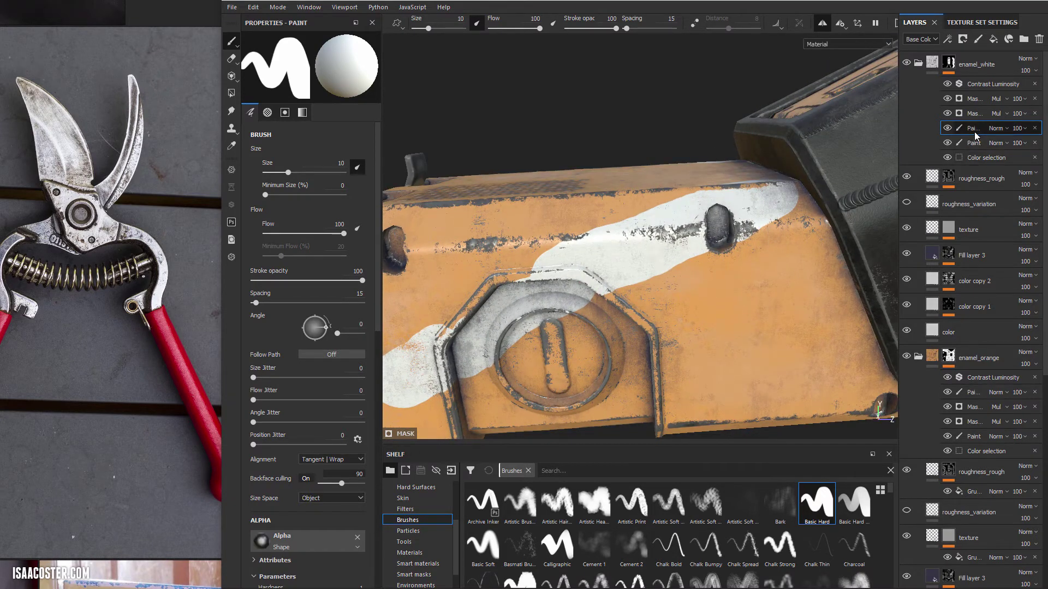
{"action": "left_click_drag", "start_coordinate": [973, 131], "coordinate": [977, 81]}
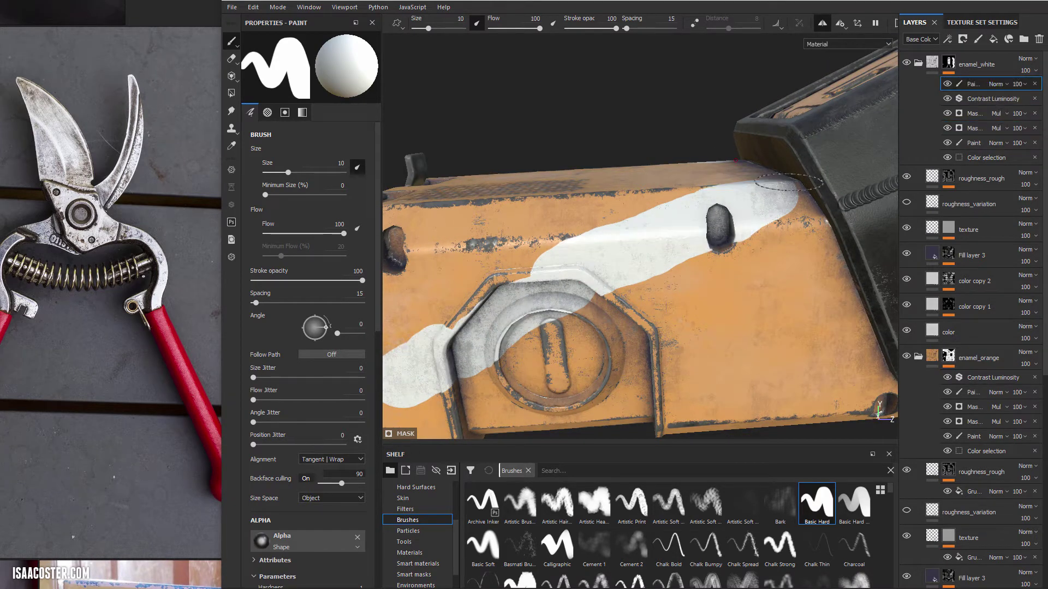
Move the decals paint effect back below the two mask generators in the enamel_white mask
{"action": "mouse_move", "coordinate": [676, 259]}
{"action": "left_mouse_down", "text": "alt"}
{"action": "mouse_move", "coordinate": [675, 240]}
{"action": "mouse_move", "coordinate": [678, 248]}
{"action": "left_mouse_up", "text": "alt"}
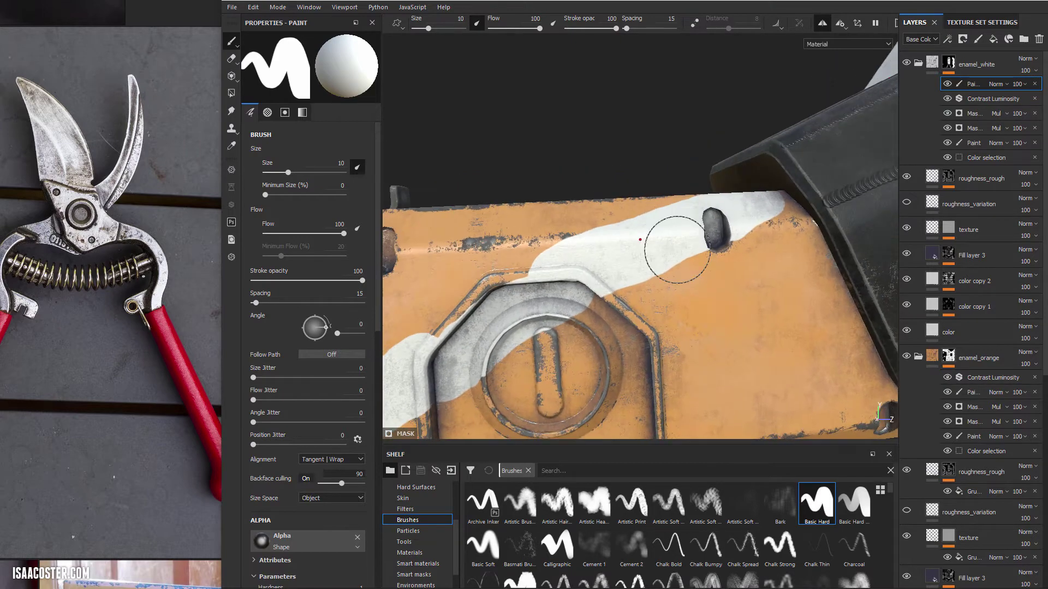
{"action": "left_click_drag", "start_coordinate": [981, 92], "coordinate": [980, 131]}
{"action": "mouse_move", "coordinate": [652, 201]}
{"action": "left_mouse_down", "text": "alt"}
{"action": "mouse_move", "coordinate": [627, 243]}
{"action": "mouse_move", "coordinate": [671, 250]}
{"action": "mouse_move", "coordinate": [635, 240]}
{"action": "mouse_move", "coordinate": [668, 209]}
{"action": "mouse_move", "coordinate": [813, 145]}
{"action": "left_mouse_up", "text": "alt"}
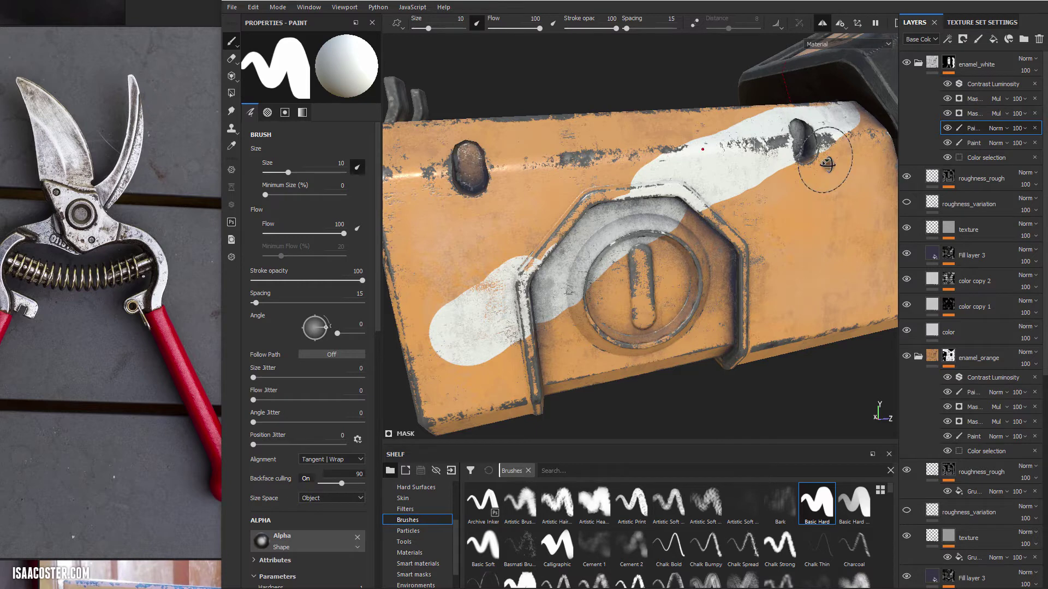
{"action": "left_click_drag", "start_coordinate": [827, 163], "coordinate": [844, 164], "text": "alt"}
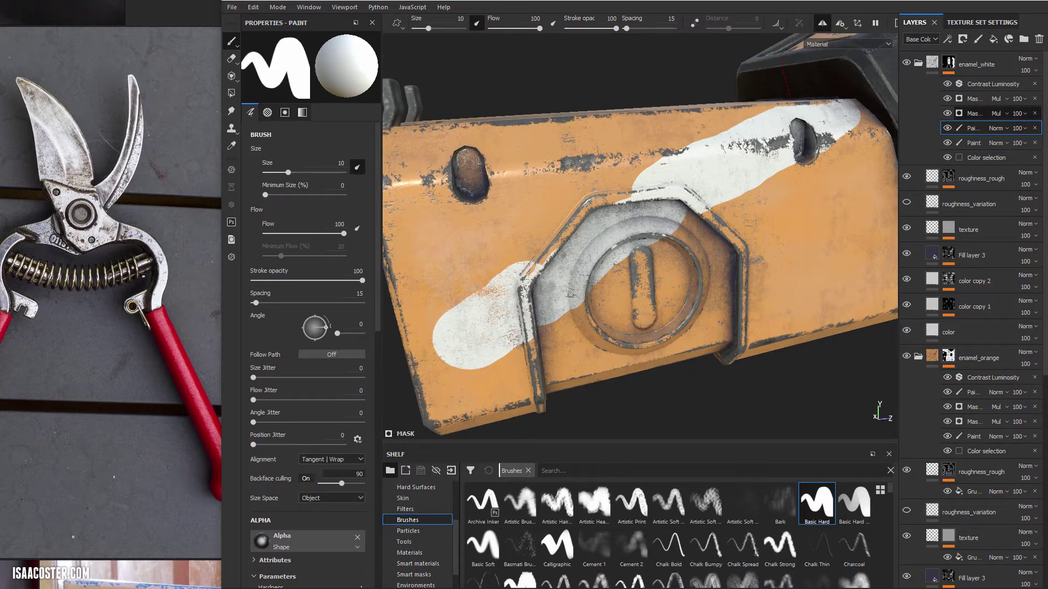
Erase the whole diagonal test stroke from the orange side panel, enlarging the Eraser to about 30.92
{"action": "left_click", "coordinate": [230, 62]}
{"action": "mouse_move", "coordinate": [449, 262]}
{"action": "left_mouse_down"}
{"action": "mouse_move", "coordinate": [481, 328]}
{"action": "mouse_move", "coordinate": [541, 344]}
{"action": "left_mouse_up"}
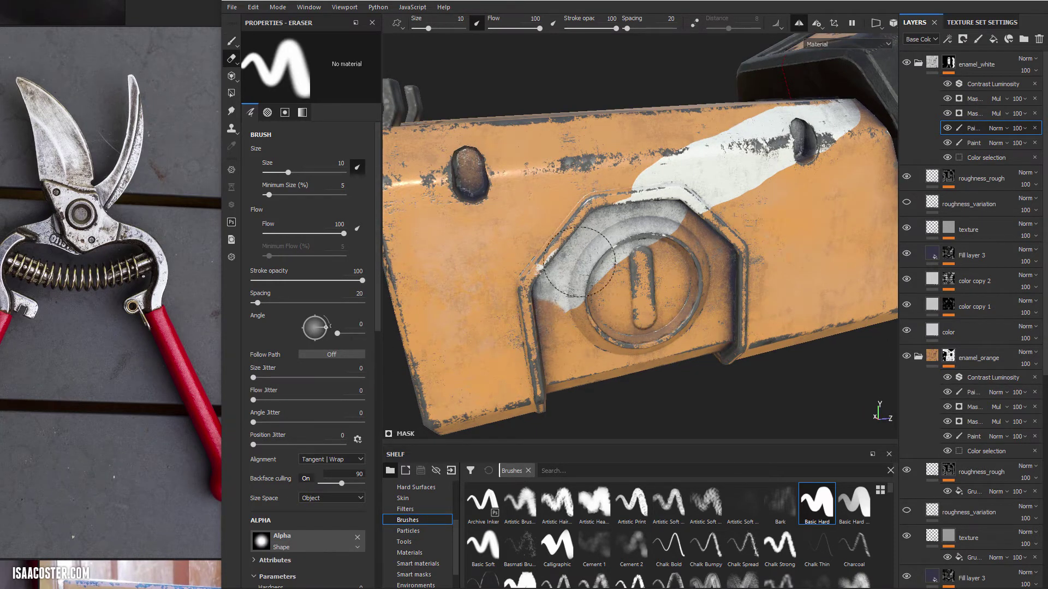
{"action": "left_click_drag", "start_coordinate": [579, 262], "coordinate": [688, 181]}
{"action": "right_click_drag", "start_coordinate": [693, 182], "coordinate": [736, 181], "text": "ctrl"}
{"action": "left_click_drag", "start_coordinate": [736, 181], "coordinate": [843, 106]}
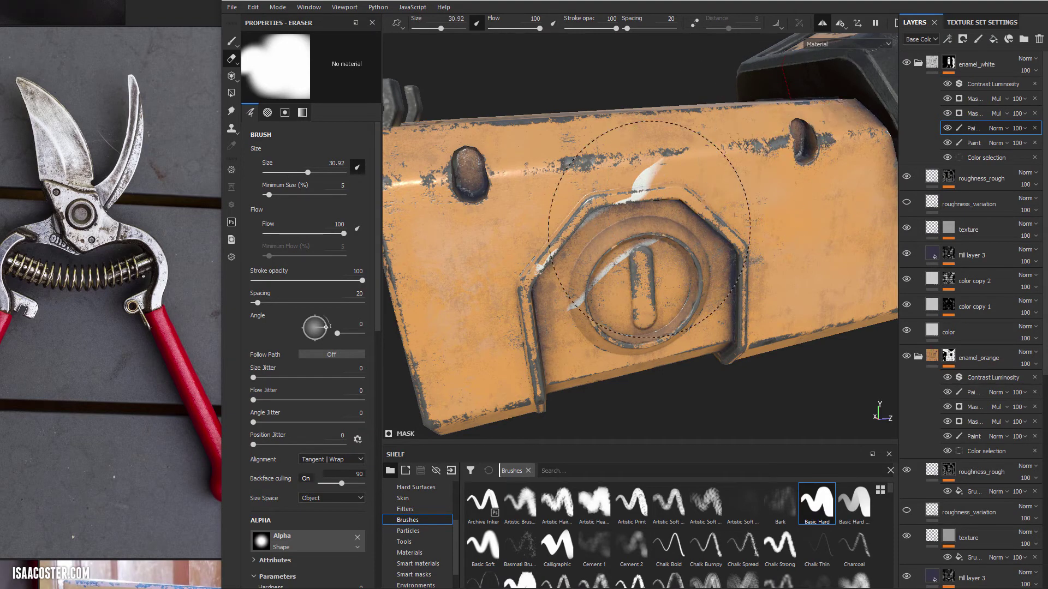
{"action": "mouse_move", "coordinate": [650, 229]}
{"action": "left_mouse_down"}
{"action": "mouse_move", "coordinate": [568, 255]}
{"action": "mouse_move", "coordinate": [489, 240]}
{"action": "mouse_move", "coordinate": [502, 295]}
{"action": "mouse_move", "coordinate": [494, 265]}
{"action": "left_mouse_up"}
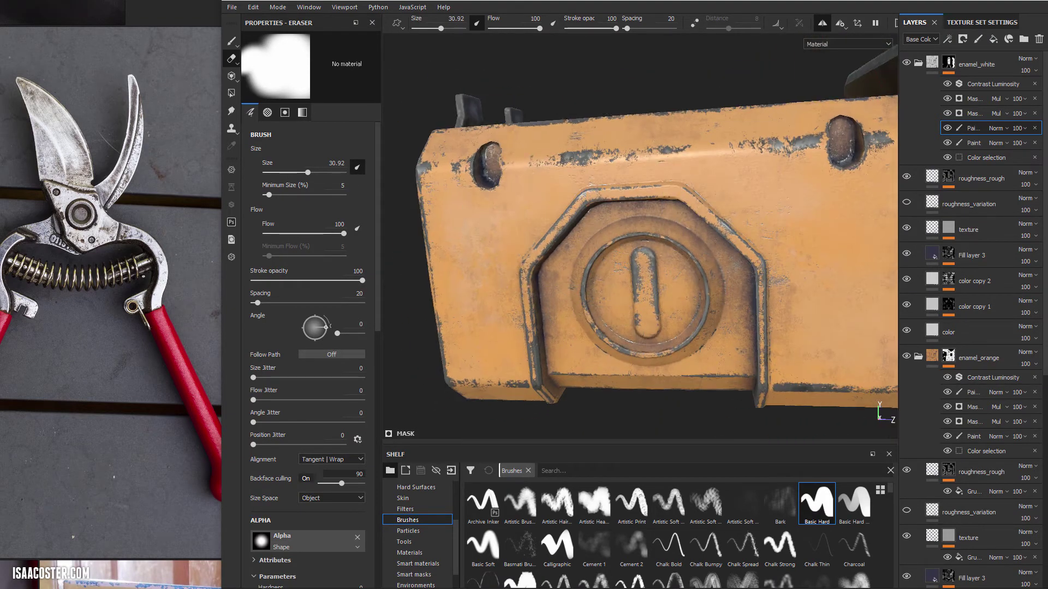
{"action": "left_click_drag", "start_coordinate": [562, 248], "coordinate": [584, 240], "text": "alt"}
{"action": "middle_click_drag", "start_coordinate": [601, 234], "coordinate": [437, 311], "text": "alt"}
{"action": "left_click_drag", "start_coordinate": [628, 218], "coordinate": [654, 240], "text": "alt"}
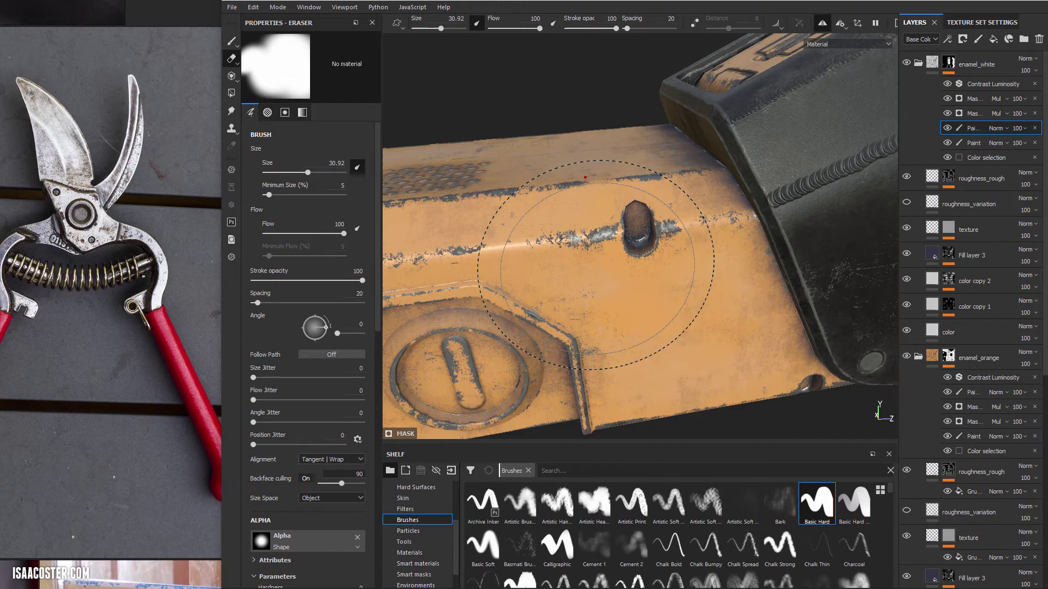
{"action": "left_click_drag", "start_coordinate": [596, 264], "coordinate": [861, 142], "text": "alt"}
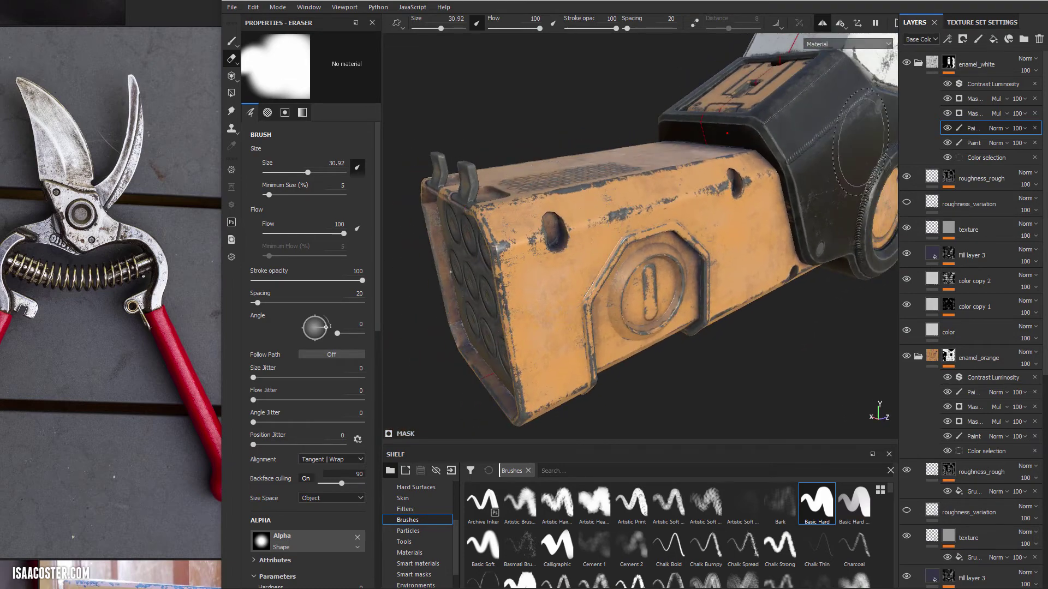
Return to the Paint tool with the Basic Hard brush and show the Alphas category of the shelf
{"action": "left_click", "coordinate": [232, 40]}
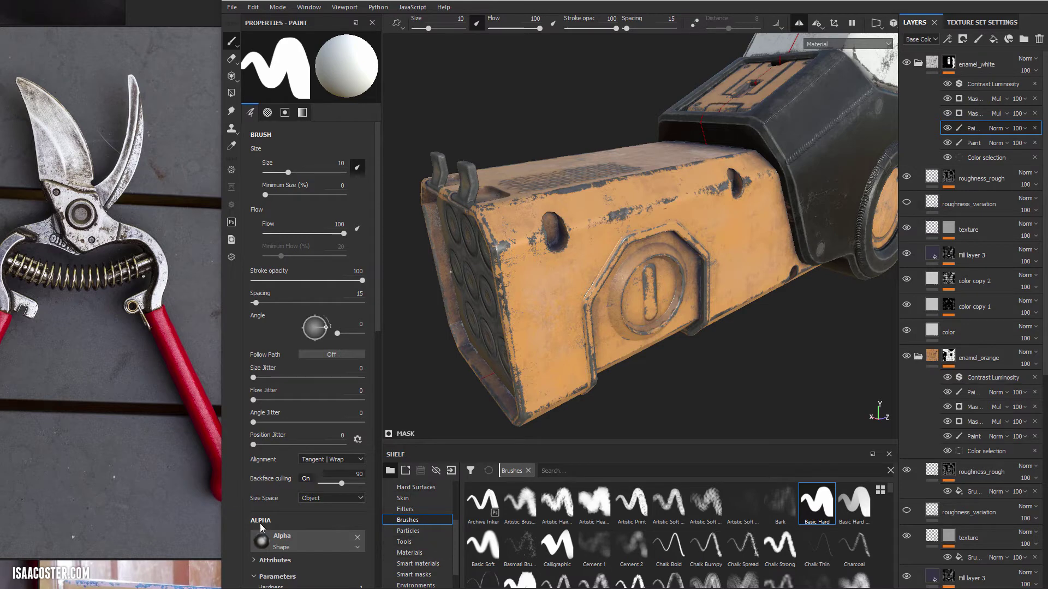
{"action": "left_click", "coordinate": [818, 504]}
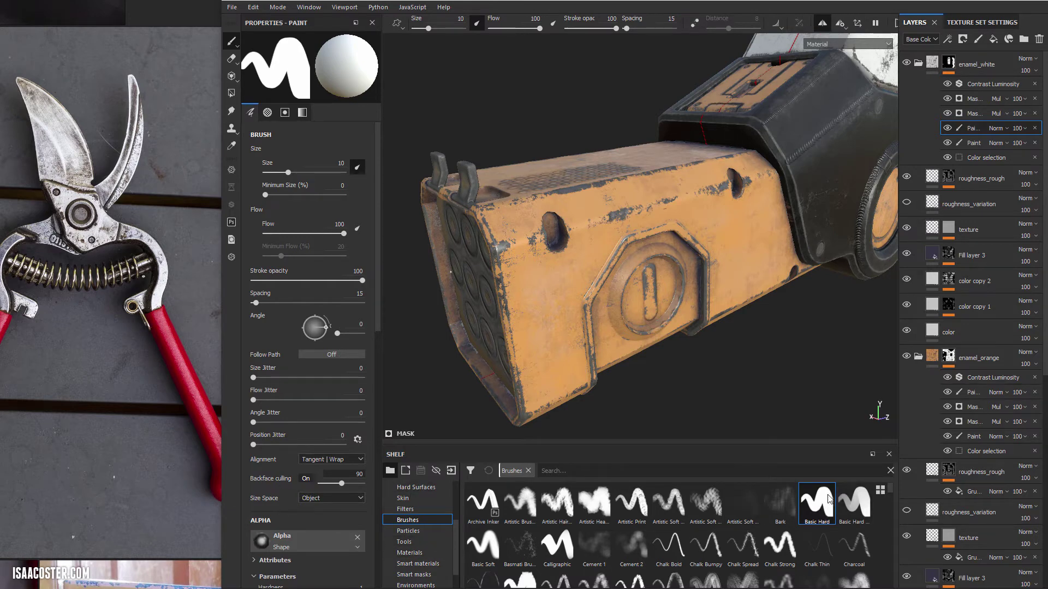
{"action": "scroll", "coordinate": [298, 418], "scroll_direction": "down", "scroll_amount": 3}
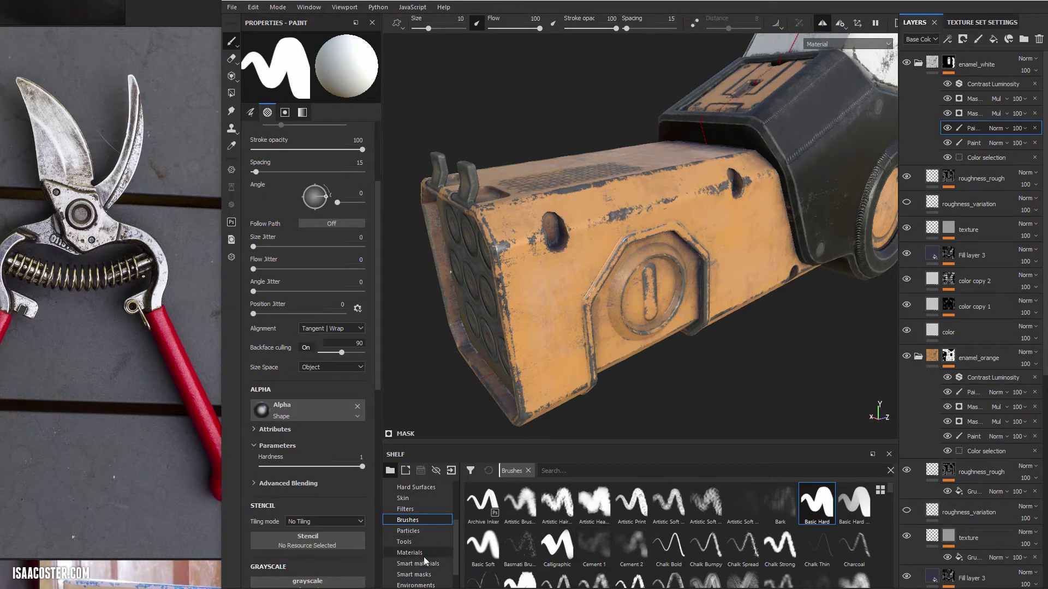
{"action": "scroll", "coordinate": [409, 514], "scroll_direction": "up", "scroll_amount": 6}
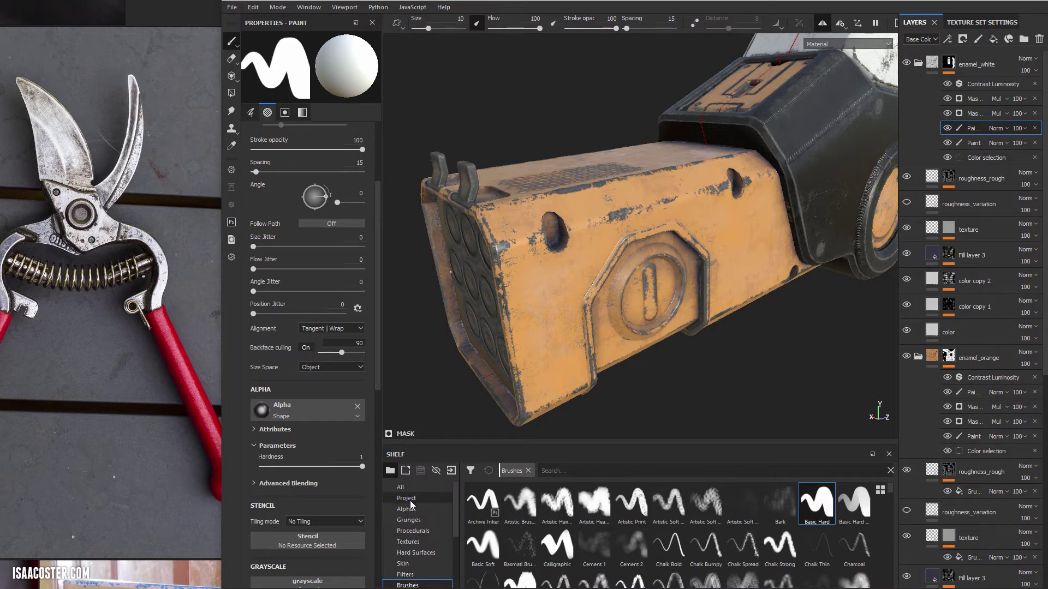
{"action": "left_click", "coordinate": [413, 510]}
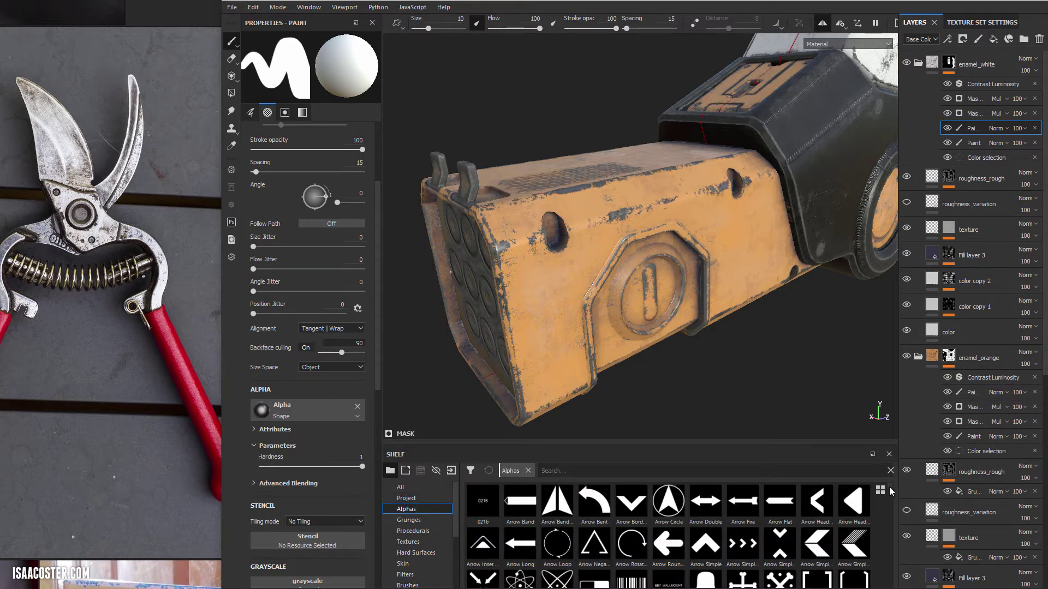
Find the Line Stripes alpha in the shelf and assign it to the brush
{"action": "scroll", "coordinate": [808, 528], "scroll_direction": "down", "scroll_amount": 10}
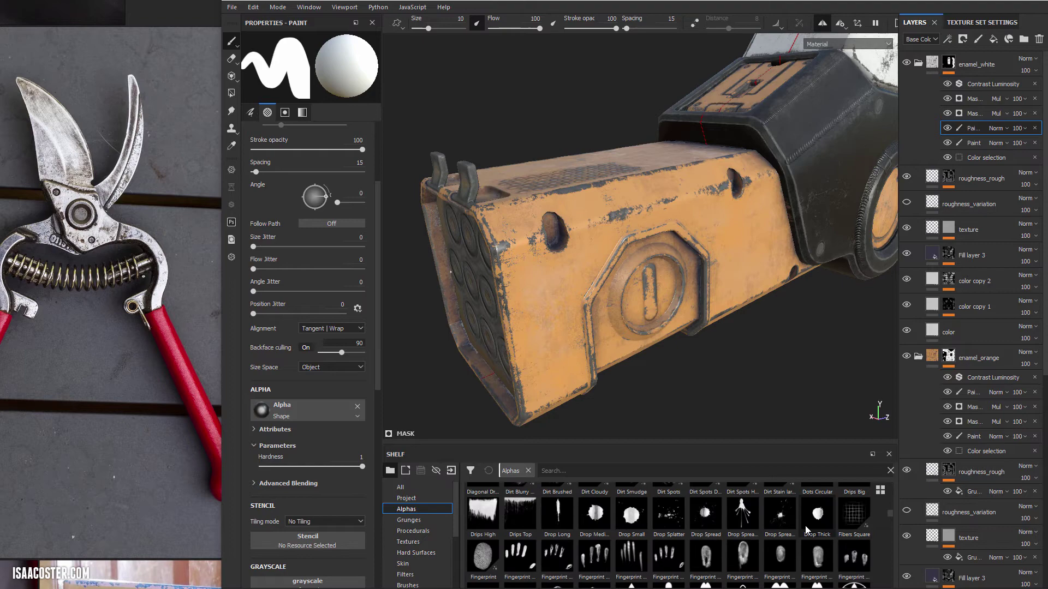
{"action": "scroll", "coordinate": [806, 529], "scroll_direction": "down", "scroll_amount": 10}
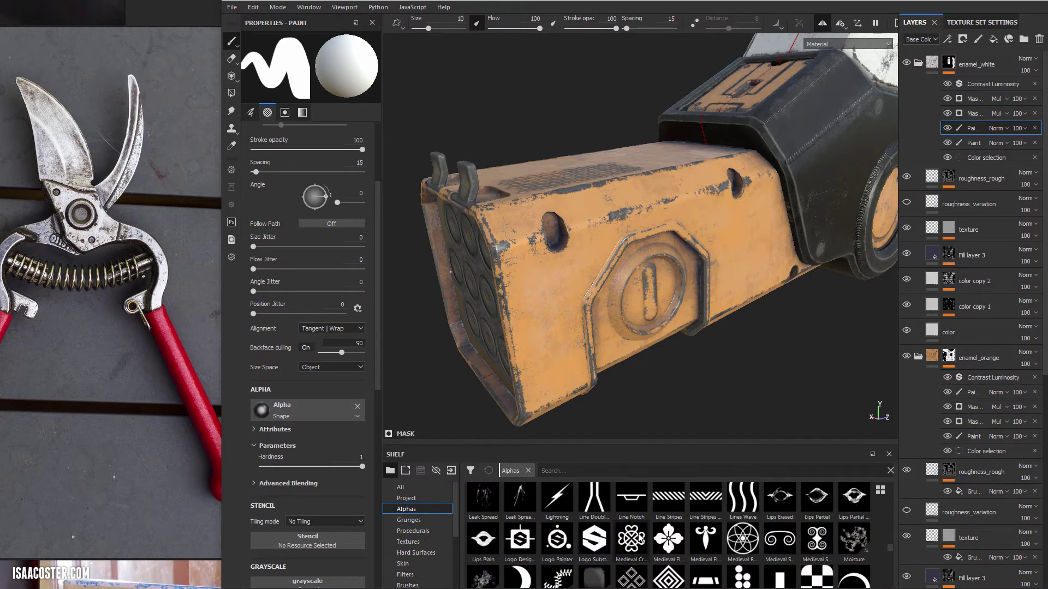
{"action": "scroll", "coordinate": [628, 537], "scroll_direction": "down", "scroll_amount": 5}
{"action": "scroll", "coordinate": [606, 539], "scroll_direction": "down", "scroll_amount": 9}
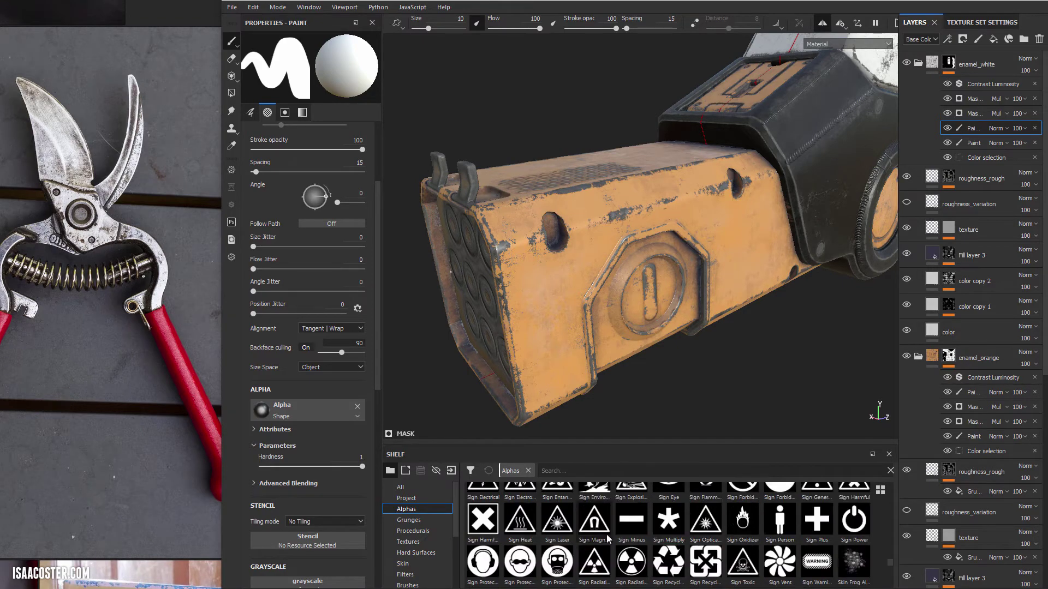
{"action": "scroll", "coordinate": [607, 539], "scroll_direction": "up", "scroll_amount": 9}
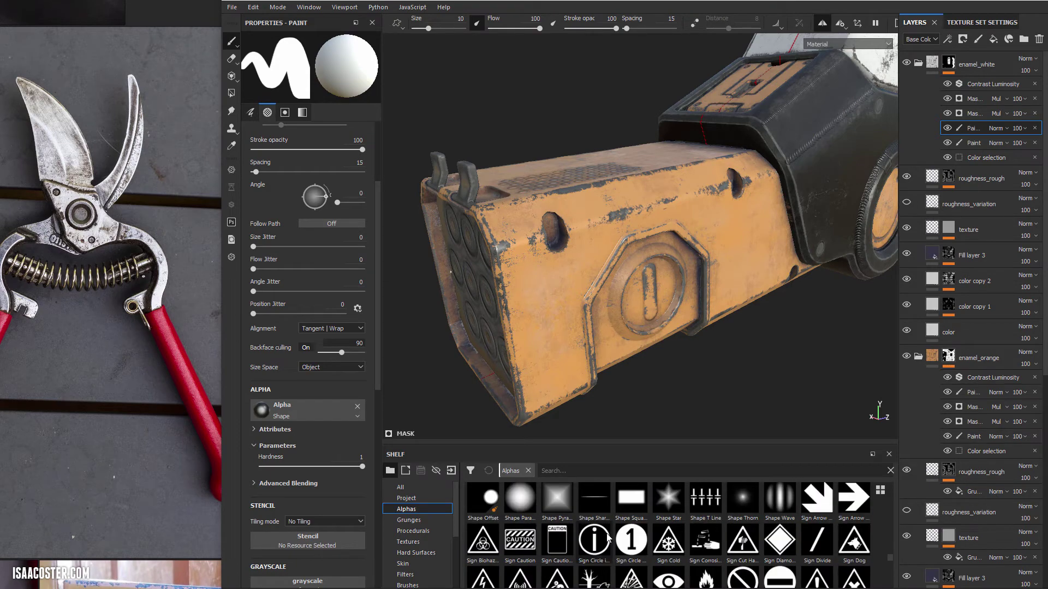
{"action": "scroll", "coordinate": [608, 538], "scroll_direction": "up", "scroll_amount": 8}
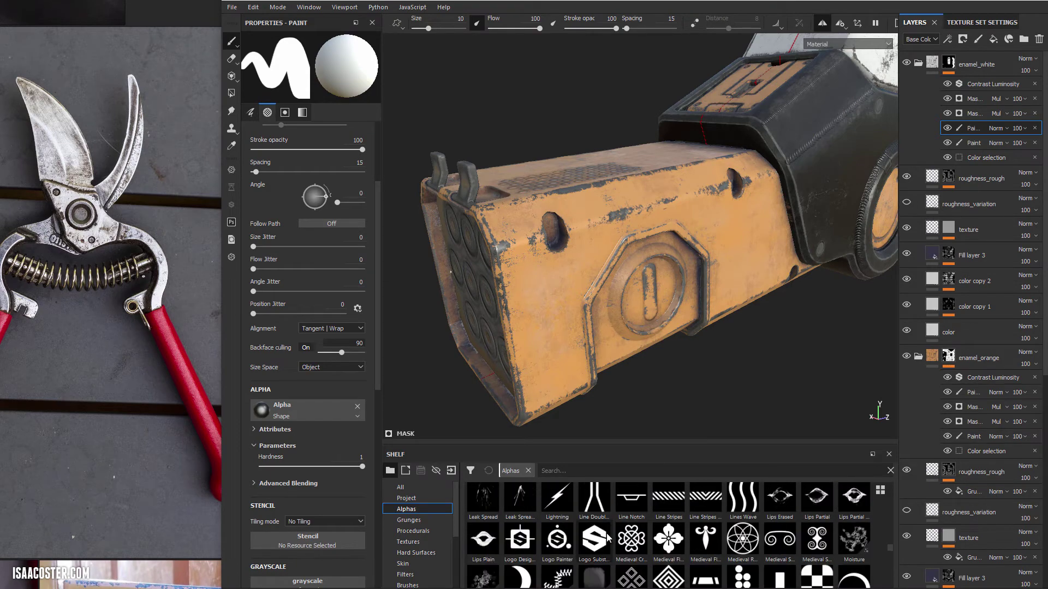
{"action": "left_click", "coordinate": [668, 503]}
{"action": "scroll", "coordinate": [649, 504], "scroll_direction": "up", "scroll_amount": 1}
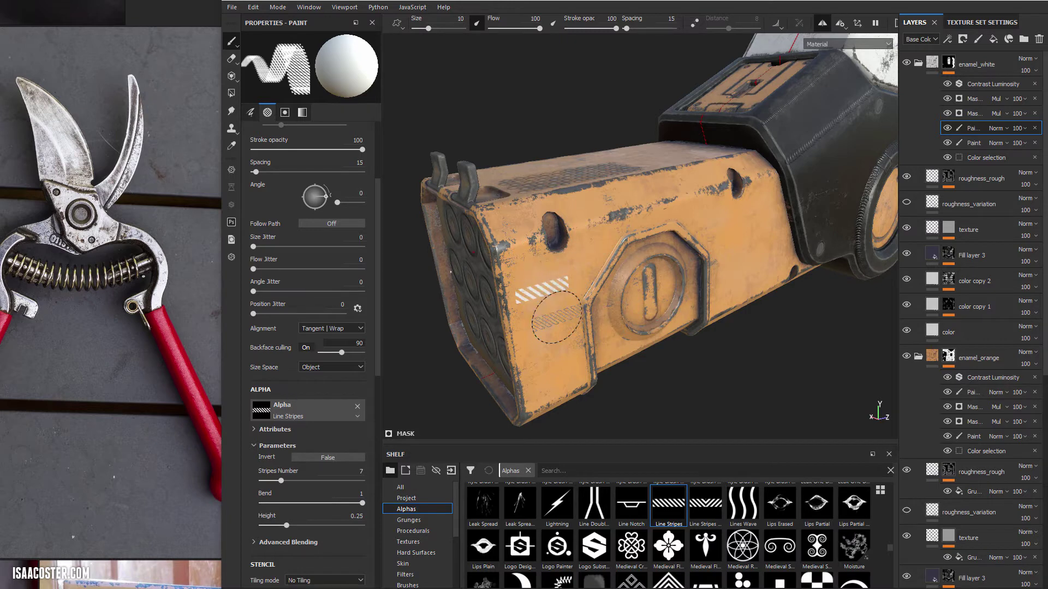
Try other built-in alphas on the brush, such as Line Double Angle and Medieval Flower Bell, and return to Line Stripes
{"action": "scroll", "coordinate": [314, 297], "scroll_direction": "up", "scroll_amount": 3}
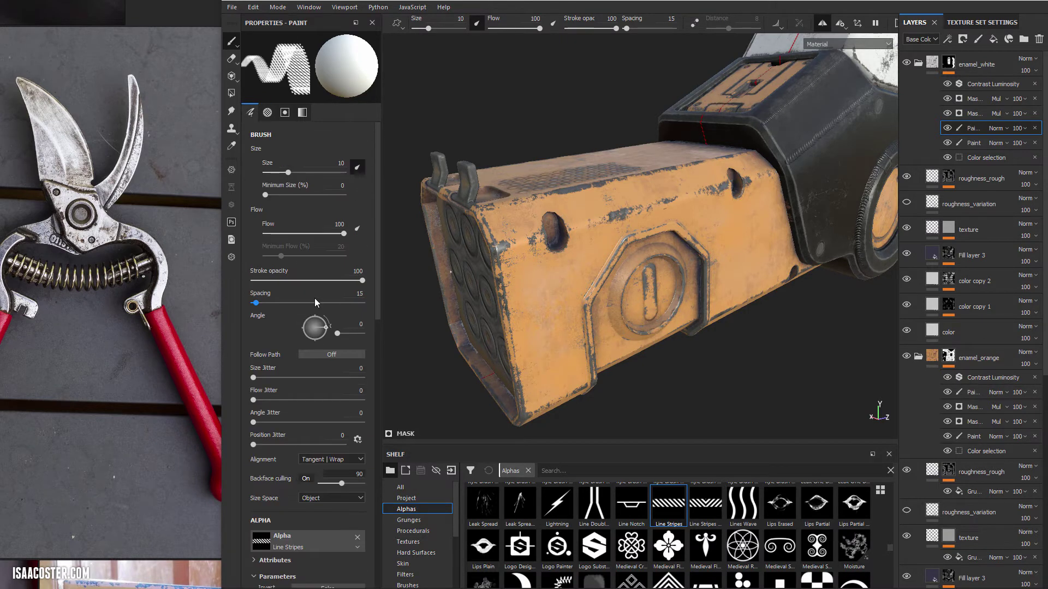
{"action": "scroll", "coordinate": [314, 298], "scroll_direction": "down", "scroll_amount": 4}
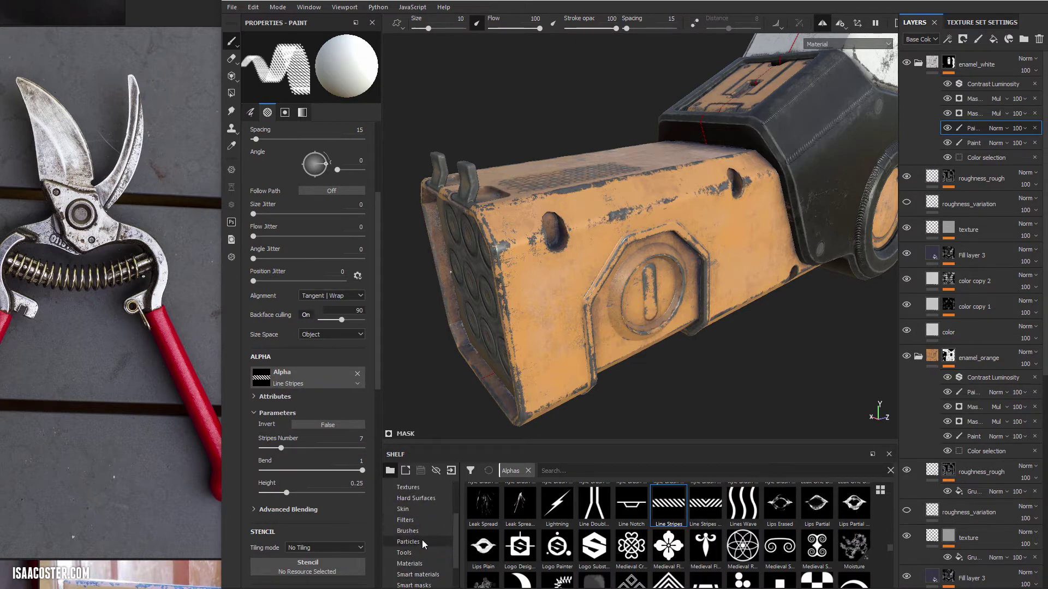
{"action": "scroll", "coordinate": [412, 556], "scroll_direction": "down", "scroll_amount": 2}
{"action": "left_click", "coordinate": [519, 504]}
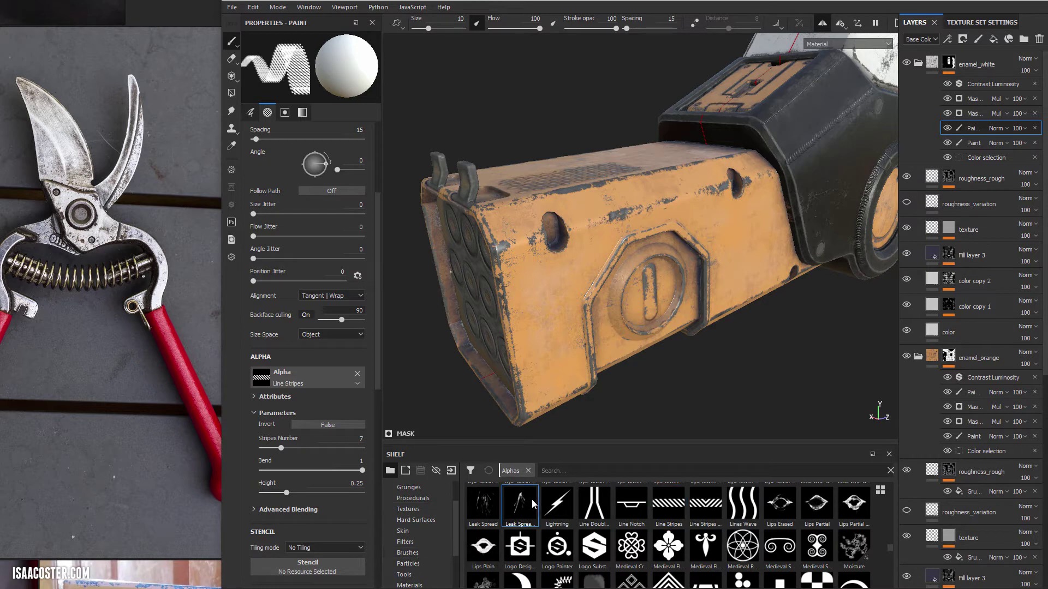
{"action": "left_click", "coordinate": [587, 508]}
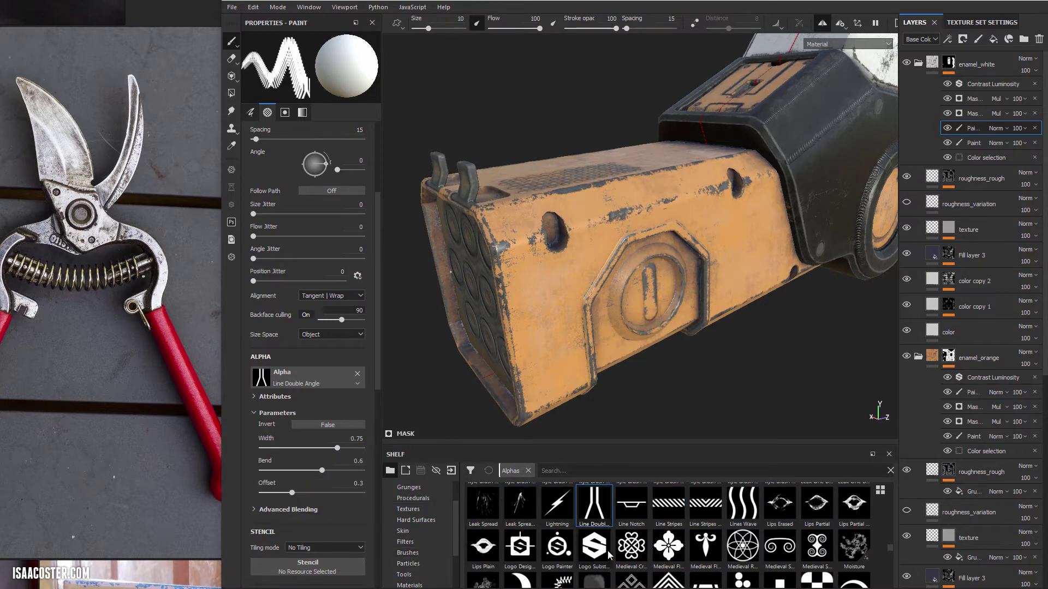
{"action": "left_click", "coordinate": [592, 545]}
{"action": "left_click", "coordinate": [519, 544]}
{"action": "left_click", "coordinate": [557, 544]}
{"action": "left_click", "coordinate": [631, 544]}
{"action": "left_click", "coordinate": [673, 544]}
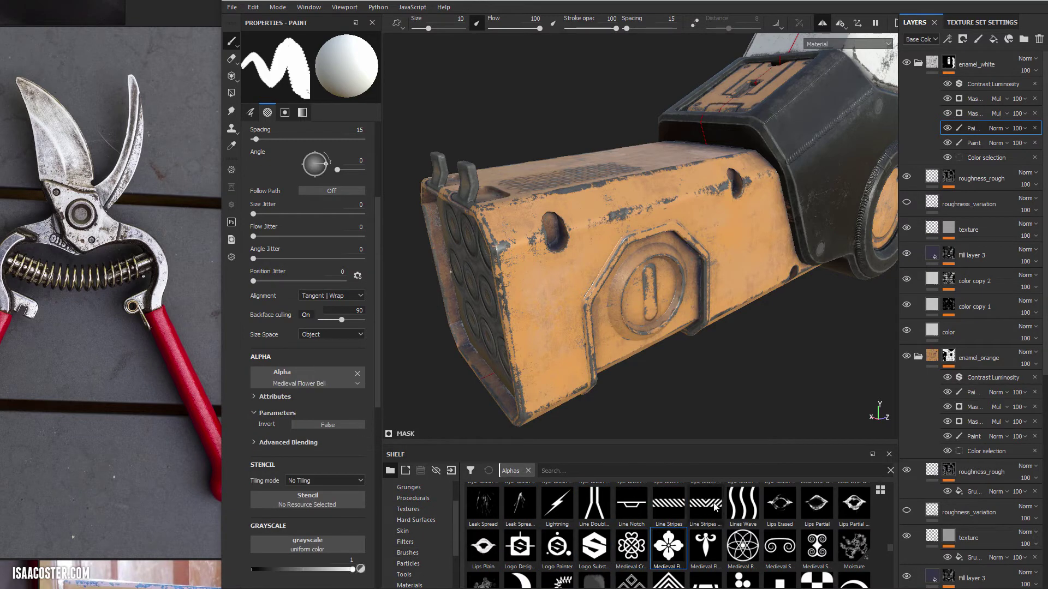
{"action": "left_click", "coordinate": [668, 505]}
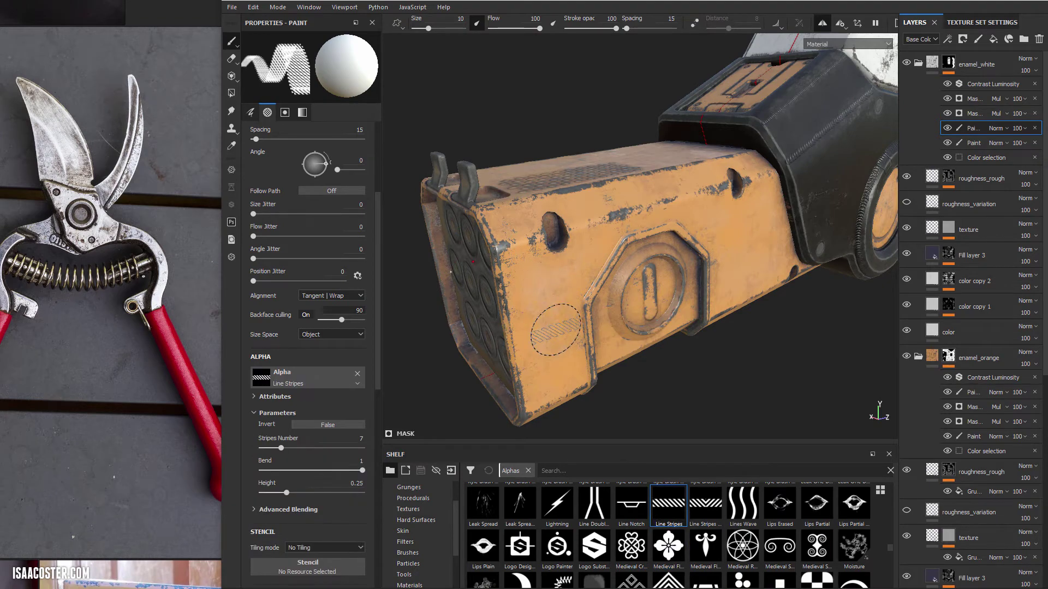
Stamp a trial Line Stripes decal on the orange side panel below the hole near its front end, and undo it
{"action": "left_click_drag", "start_coordinate": [556, 322], "coordinate": [515, 293], "text": "alt"}
{"action": "middle_click_drag", "start_coordinate": [515, 293], "coordinate": [555, 269], "text": "alt"}
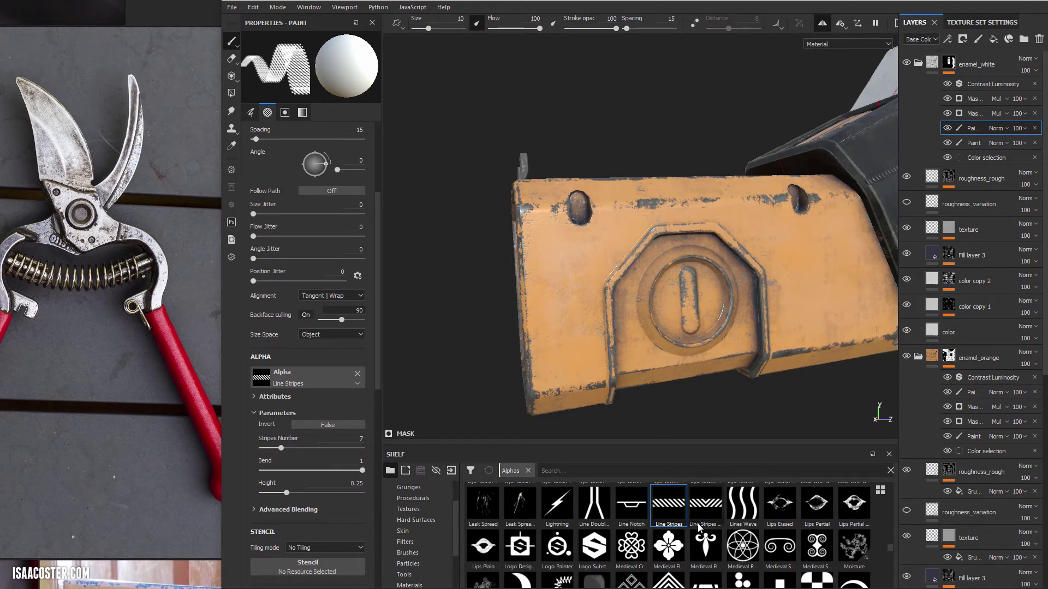
{"action": "left_click_drag", "start_coordinate": [555, 281], "coordinate": [546, 299], "text": "alt"}
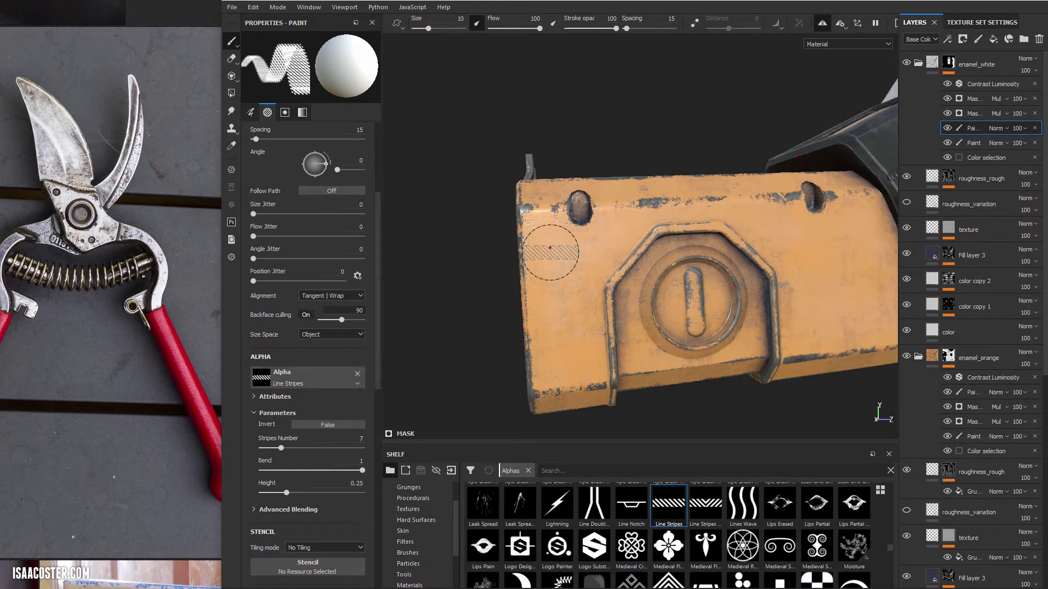
{"action": "scroll", "coordinate": [568, 279], "scroll_direction": "up", "scroll_amount": 2}
{"action": "left_click", "coordinate": [562, 264]}
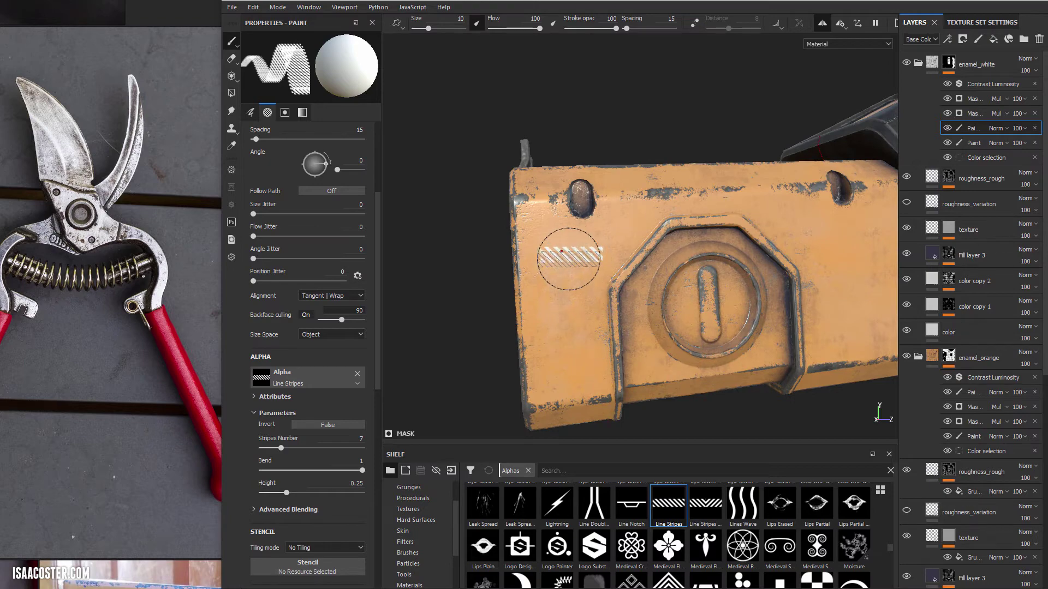
{"action": "scroll", "coordinate": [560, 269], "scroll_direction": "up", "scroll_amount": 3}
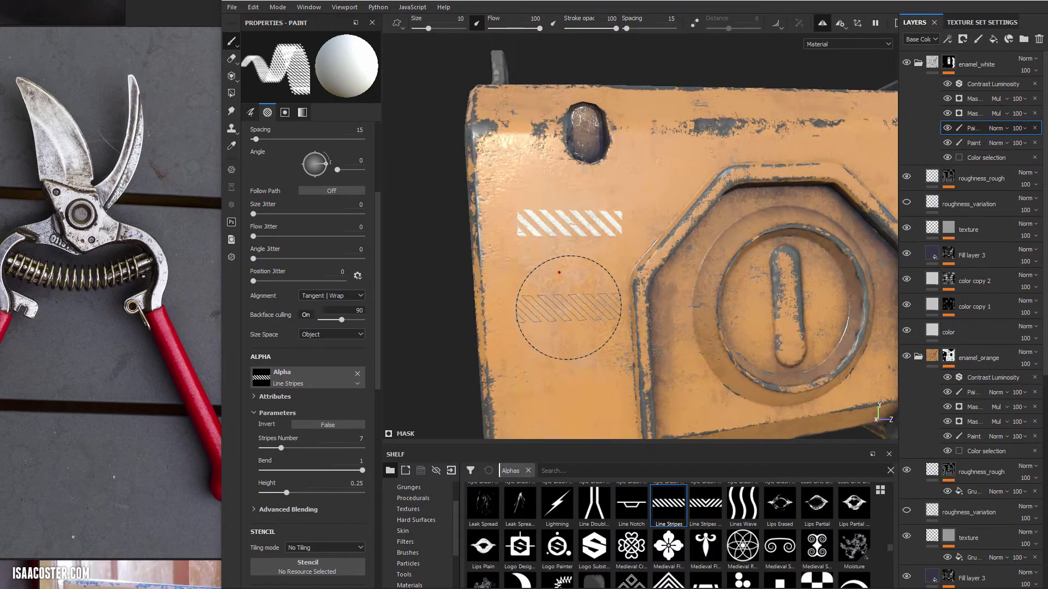
{"action": "scroll", "coordinate": [567, 306], "scroll_direction": "up", "scroll_amount": 2}
{"action": "key", "text": "ctrl+z"}
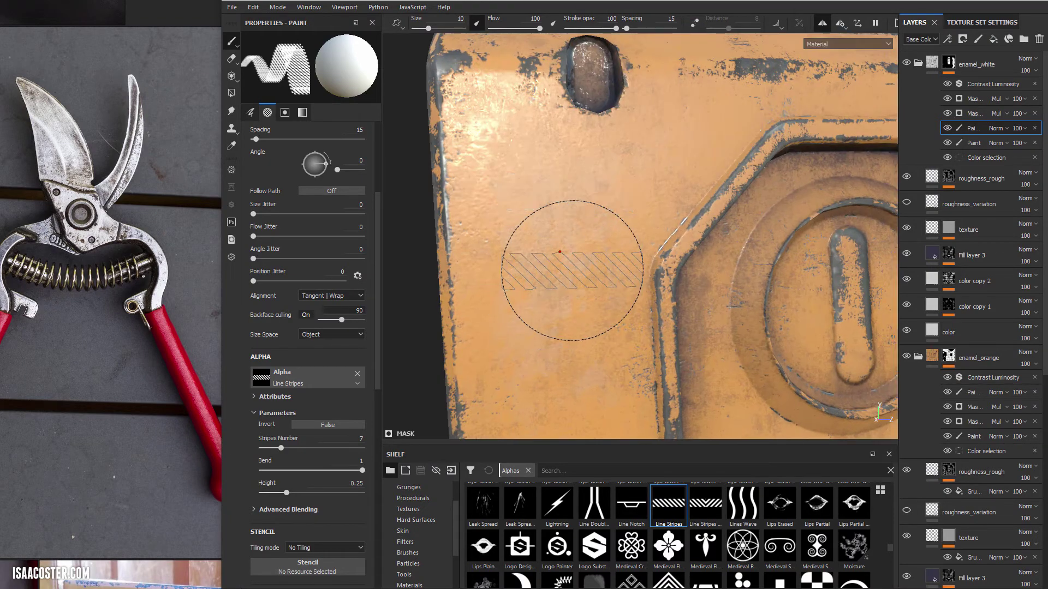
Enlarge the Line Stripes brush to about 26.05 and rotate it to about 86 degrees over the side panel's front end
{"action": "scroll", "coordinate": [560, 295], "scroll_direction": "down", "scroll_amount": 2}
{"action": "left_click_drag", "start_coordinate": [616, 286], "coordinate": [655, 248], "text": "alt"}
{"action": "scroll", "coordinate": [655, 247], "scroll_direction": "down", "scroll_amount": 3}
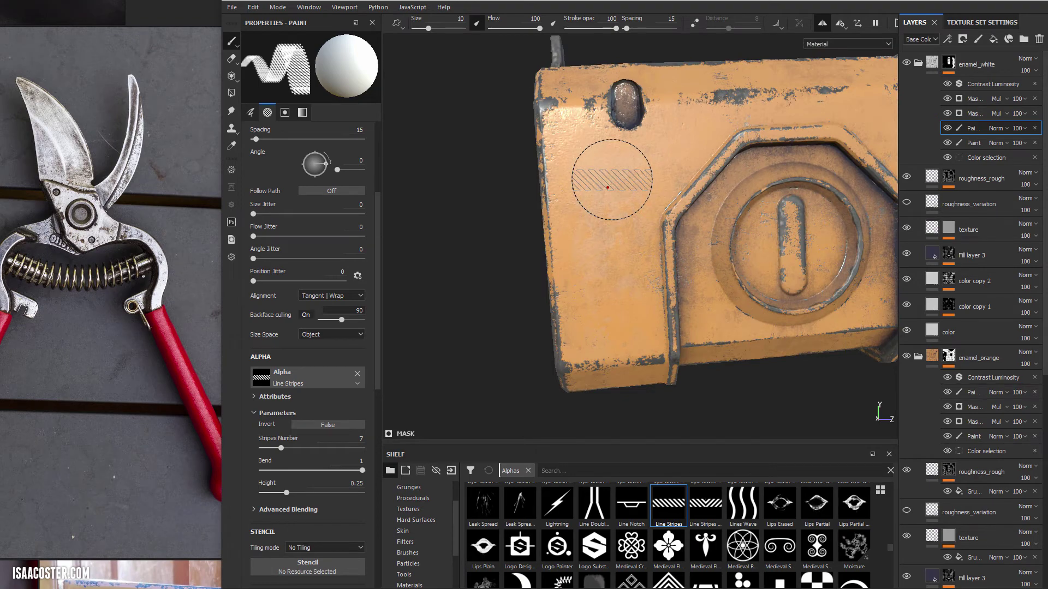
{"action": "left_click_drag", "start_coordinate": [616, 195], "coordinate": [599, 198], "text": "alt"}
{"action": "left_click_drag", "start_coordinate": [615, 234], "coordinate": [725, 218], "text": "alt"}
{"action": "scroll", "coordinate": [731, 180], "scroll_direction": "down", "scroll_amount": 1}
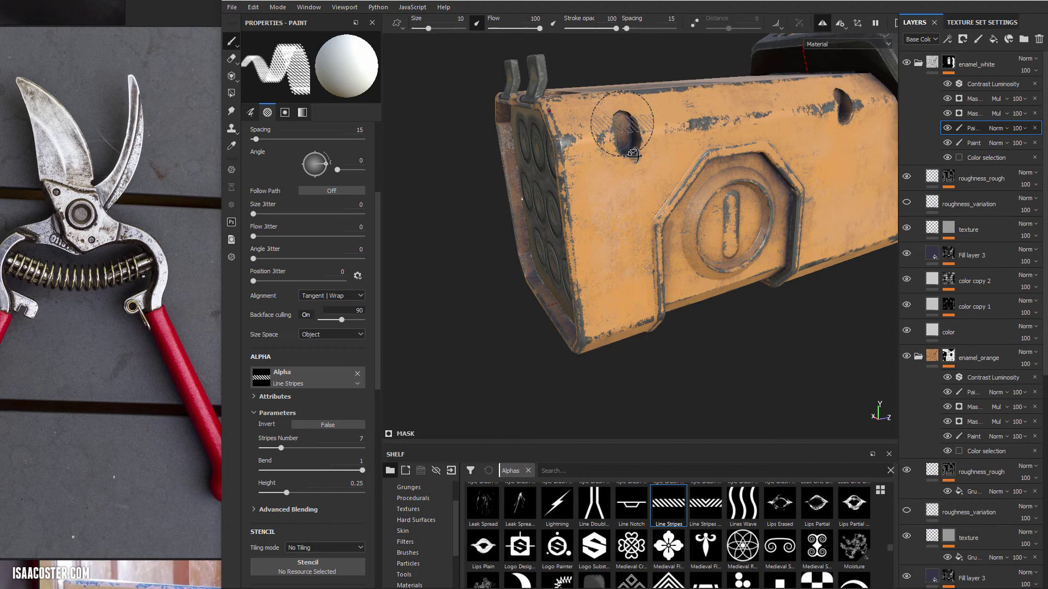
{"action": "left_click_drag", "start_coordinate": [632, 154], "coordinate": [592, 155], "text": "alt"}
{"action": "middle_click_drag", "start_coordinate": [592, 155], "coordinate": [609, 142], "text": "alt"}
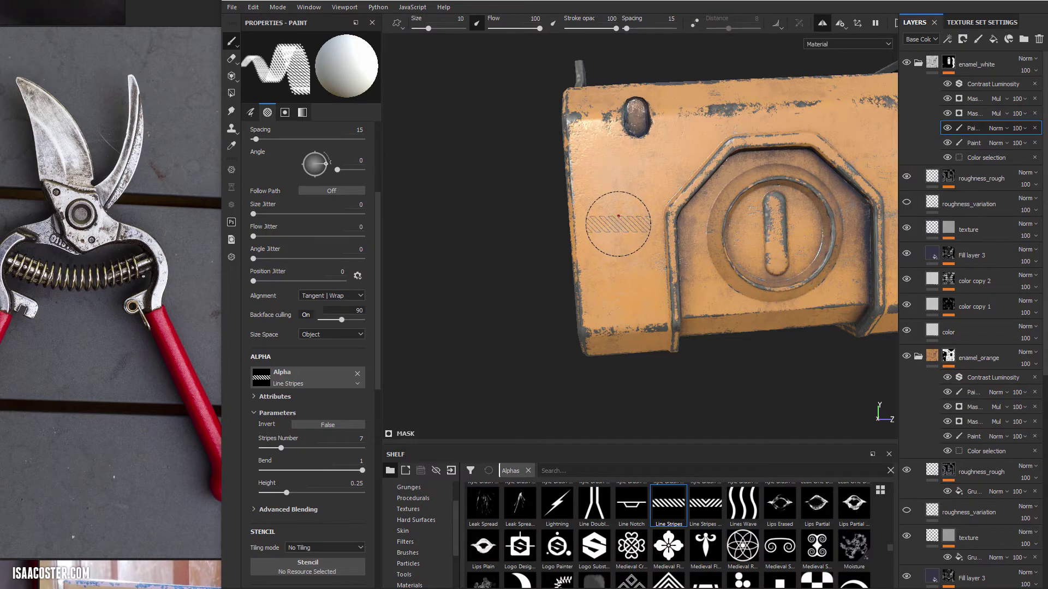
{"action": "right_click_drag", "start_coordinate": [618, 216], "coordinate": [617, 215], "text": "ctrl"}
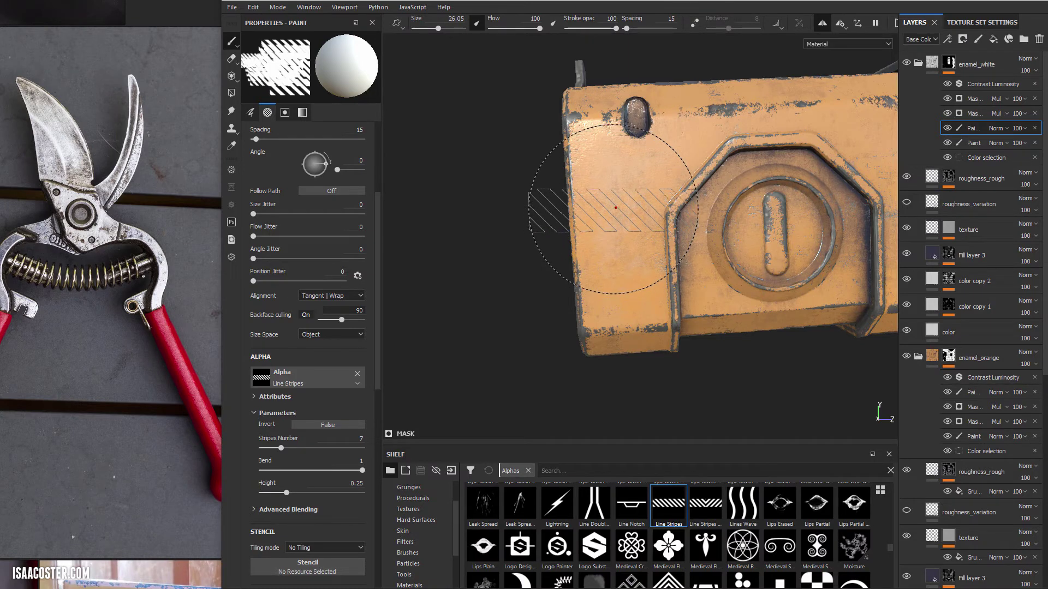
{"action": "left_click_drag", "start_coordinate": [615, 213], "coordinate": [615, 213], "text": "ctrl"}
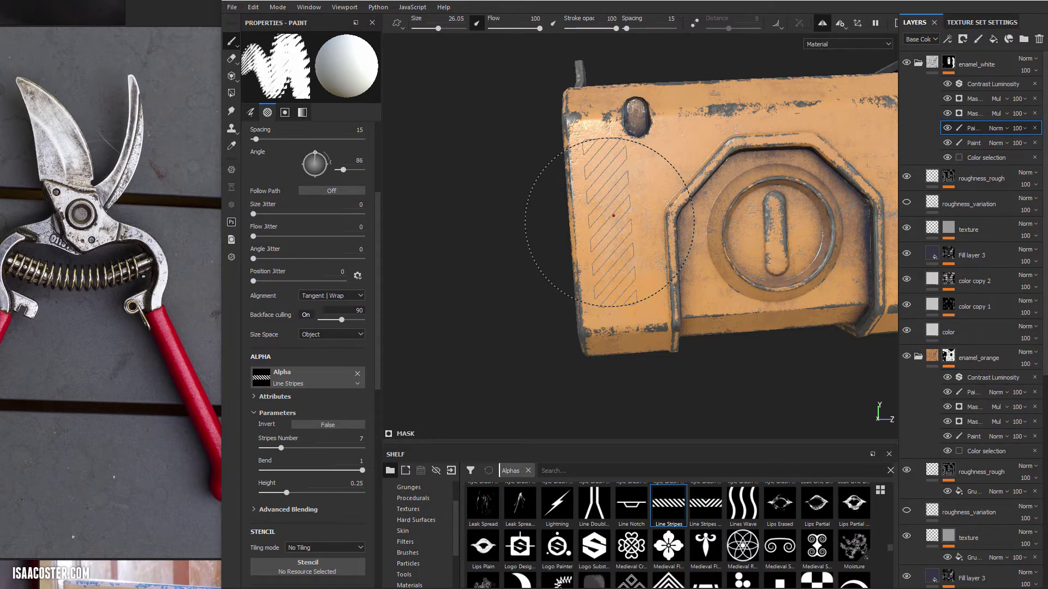
Enlarge the brush to about 28.77, rotate it to about 87 degrees, and stamp the Line Stripes decal on the side panel's front end
{"action": "right_click_drag", "start_coordinate": [613, 215], "coordinate": [612, 217], "text": "ctrl"}
{"action": "left_click_drag", "start_coordinate": [611, 217], "coordinate": [611, 217], "text": "ctrl"}
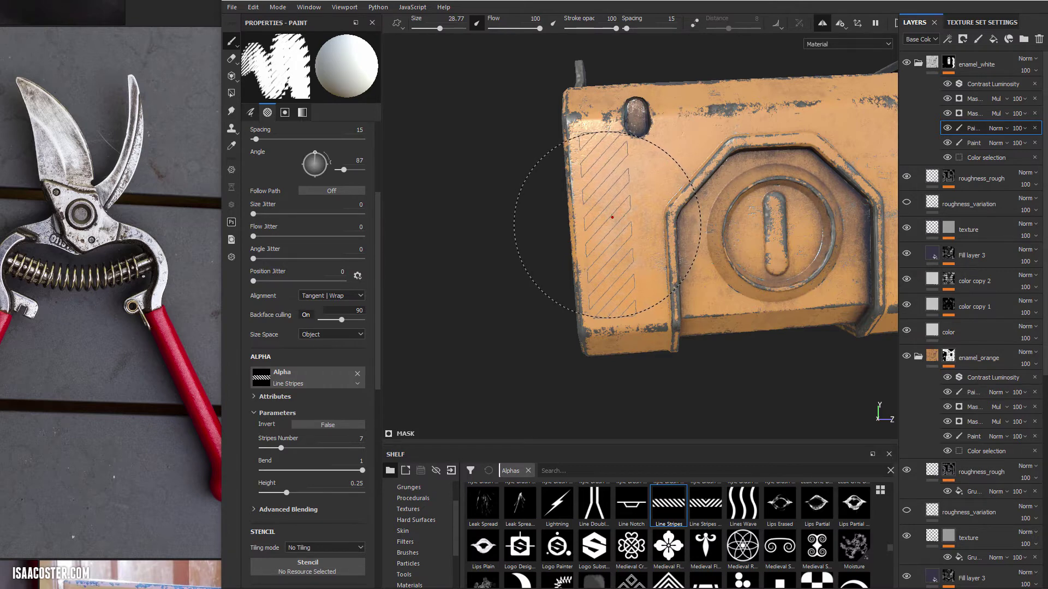
{"action": "left_click", "coordinate": [612, 217]}
Turn off symmetry and stamp Line Stripes on the underside's front end with a brush size of about 30.52 and an angle of 142 degrees
{"action": "mouse_move", "coordinate": [526, 234]}
{"action": "left_mouse_down", "text": "alt"}
{"action": "mouse_move", "coordinate": [551, 273]}
{"action": "mouse_move", "coordinate": [513, 260]}
{"action": "mouse_move", "coordinate": [617, 200]}
{"action": "mouse_move", "coordinate": [606, 136]}
{"action": "mouse_move", "coordinate": [619, 150]}
{"action": "left_mouse_up", "text": "alt"}
{"action": "left_click", "coordinate": [823, 24]}
{"action": "mouse_move", "coordinate": [681, 328]}
{"action": "left_mouse_down", "text": "alt"}
{"action": "mouse_move", "coordinate": [709, 171]}
{"action": "mouse_move", "coordinate": [633, 243]}
{"action": "mouse_move", "coordinate": [717, 191]}
{"action": "left_mouse_up", "text": "alt"}
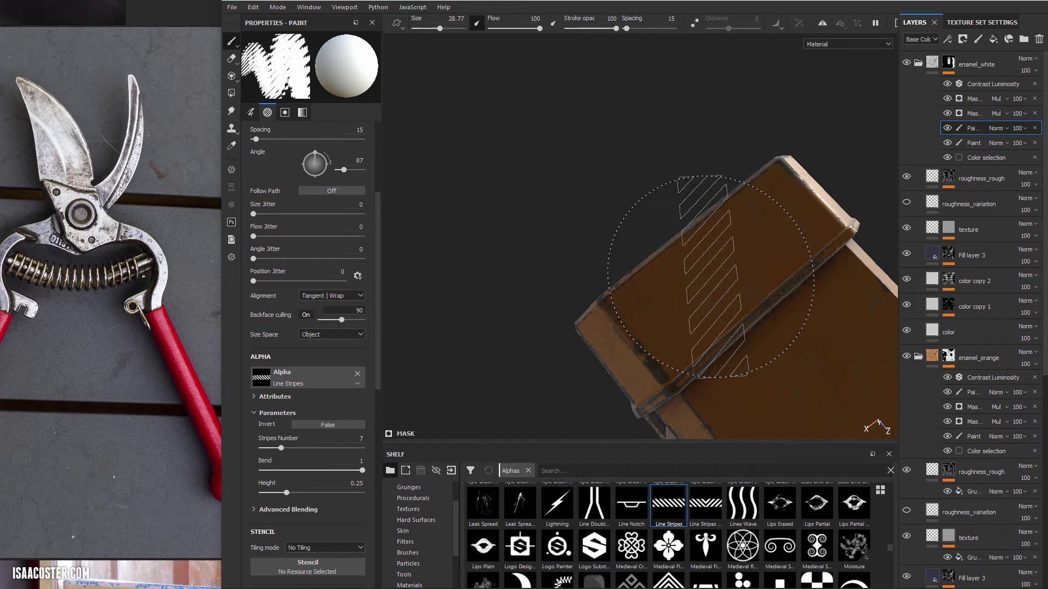
{"action": "left_click_drag", "start_coordinate": [710, 276], "coordinate": [711, 274], "text": "ctrl"}
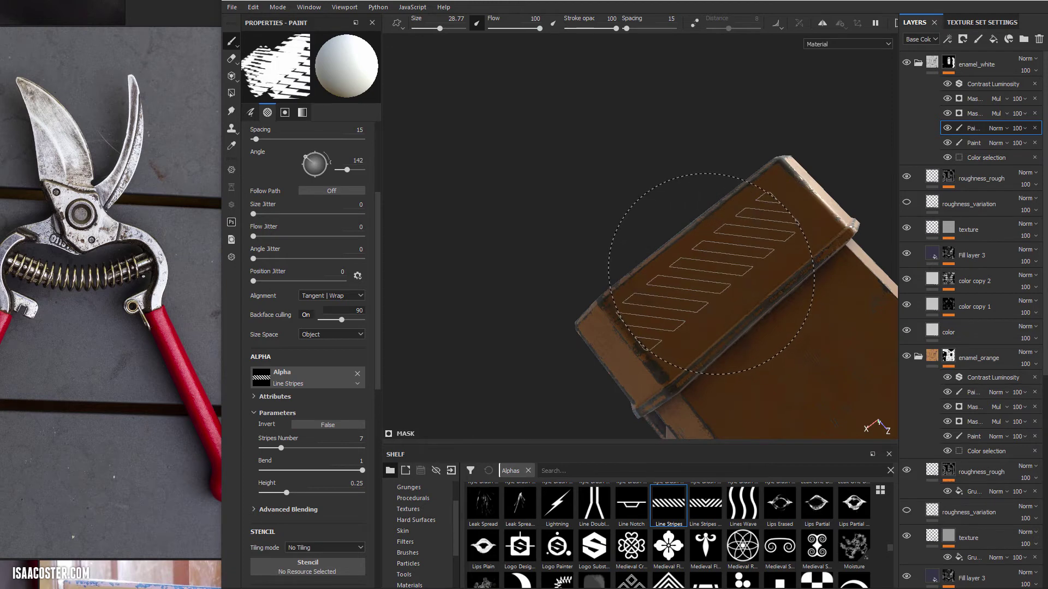
{"action": "right_click_drag", "start_coordinate": [716, 265], "coordinate": [718, 258], "text": "ctrl"}
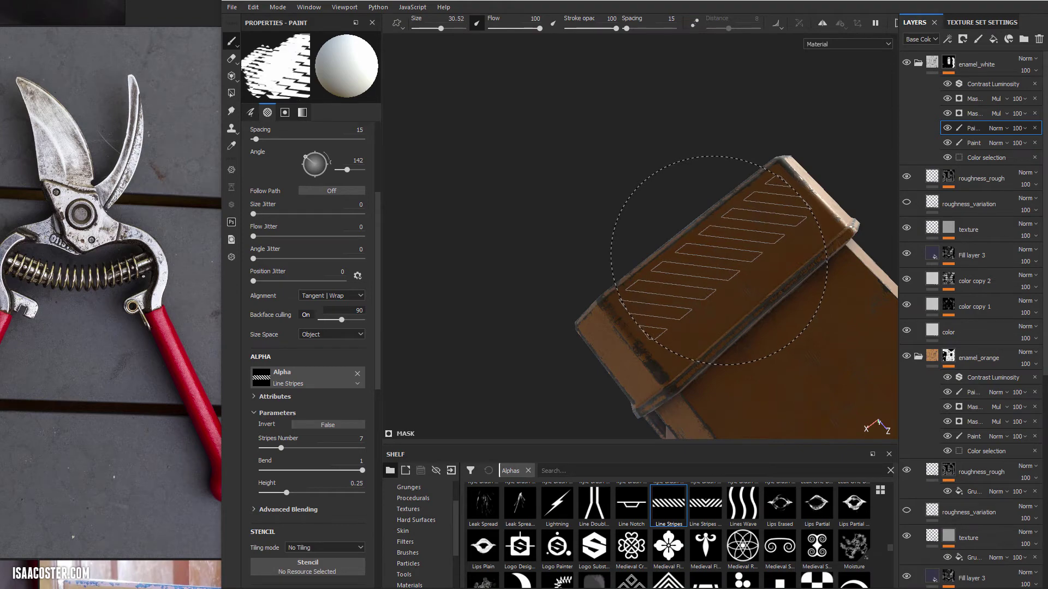
{"action": "left_click", "coordinate": [719, 261]}
Remove the stray stripes from the inner walls of the front opening using Polygon Fill with color 0
{"action": "mouse_move", "coordinate": [719, 260]}
{"action": "left_mouse_down", "text": "alt"}
{"action": "mouse_move", "coordinate": [656, 300]}
{"action": "mouse_move", "coordinate": [706, 420]}
{"action": "mouse_move", "coordinate": [772, 293]}
{"action": "mouse_move", "coordinate": [578, 307]}
{"action": "mouse_move", "coordinate": [499, 213]}
{"action": "left_mouse_up", "text": "alt"}
{"action": "mouse_move", "coordinate": [551, 237]}
{"action": "left_mouse_down", "text": "alt"}
{"action": "mouse_move", "coordinate": [505, 243]}
{"action": "mouse_move", "coordinate": [460, 211]}
{"action": "mouse_move", "coordinate": [523, 317]}
{"action": "mouse_move", "coordinate": [590, 298]}
{"action": "mouse_move", "coordinate": [631, 344]}
{"action": "mouse_move", "coordinate": [587, 267]}
{"action": "mouse_move", "coordinate": [631, 291]}
{"action": "mouse_move", "coordinate": [666, 280]}
{"action": "mouse_move", "coordinate": [711, 236]}
{"action": "mouse_move", "coordinate": [424, 231]}
{"action": "mouse_move", "coordinate": [415, 245]}
{"action": "mouse_move", "coordinate": [759, 251]}
{"action": "mouse_move", "coordinate": [633, 257]}
{"action": "mouse_move", "coordinate": [669, 238]}
{"action": "left_mouse_up", "text": "alt"}
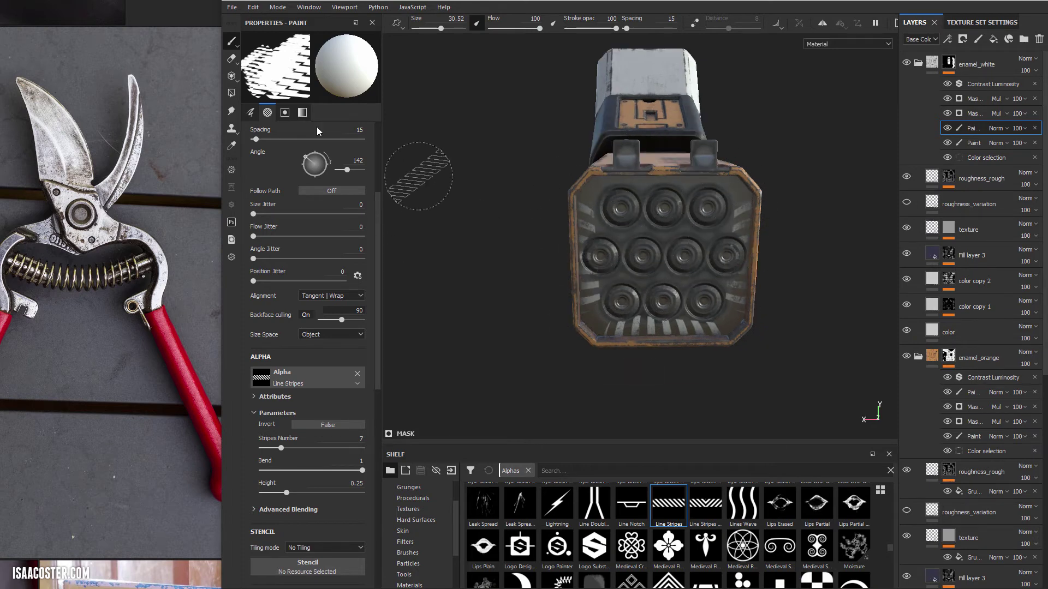
{"action": "left_click", "coordinate": [232, 94]}
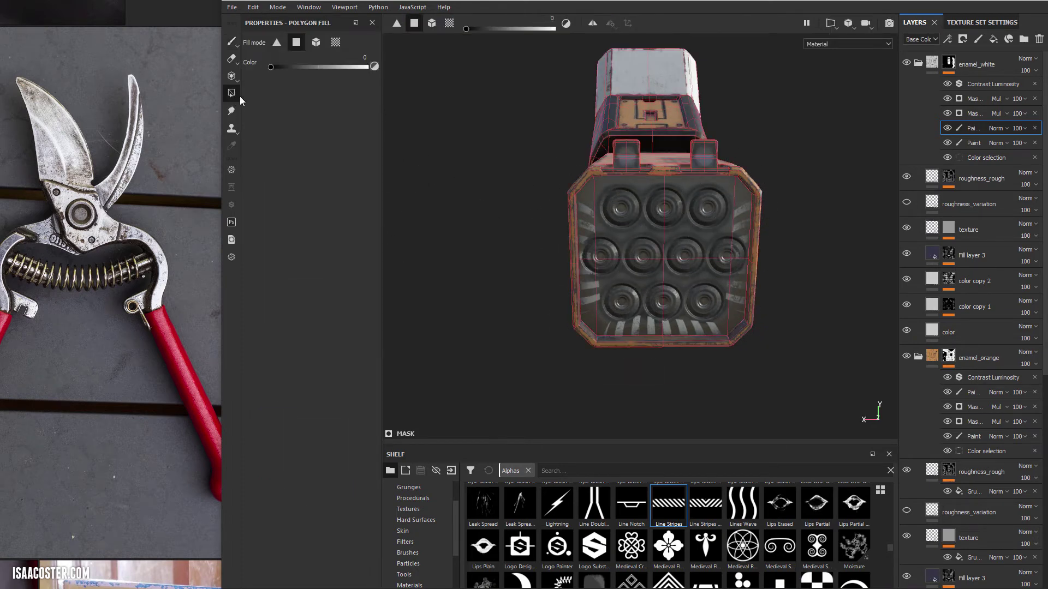
{"action": "left_click_drag", "start_coordinate": [457, 158], "coordinate": [493, 164], "text": "alt"}
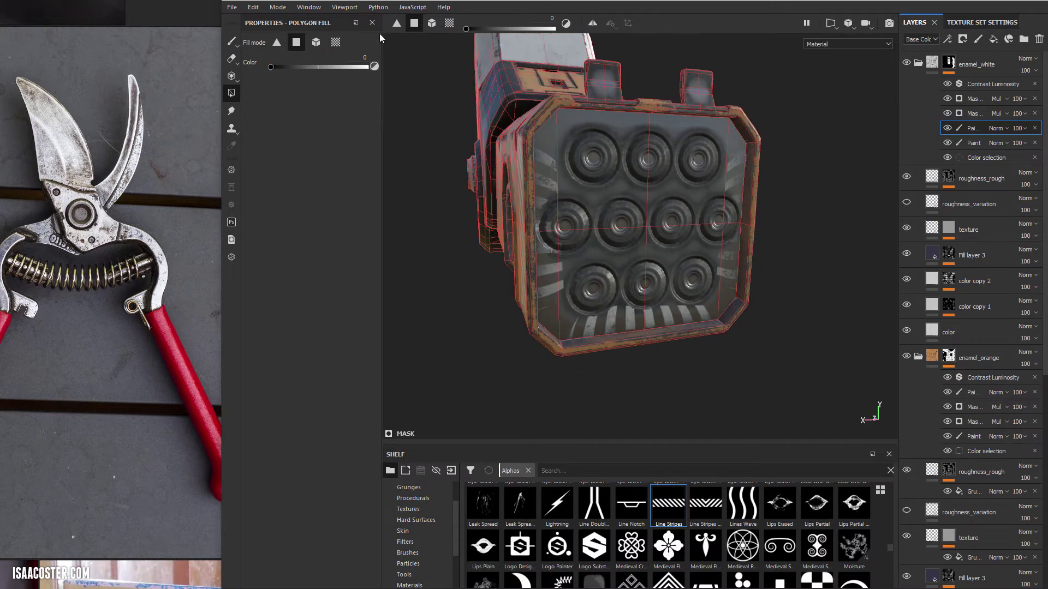
{"action": "left_click_drag", "start_coordinate": [611, 203], "coordinate": [464, 89], "text": "alt"}
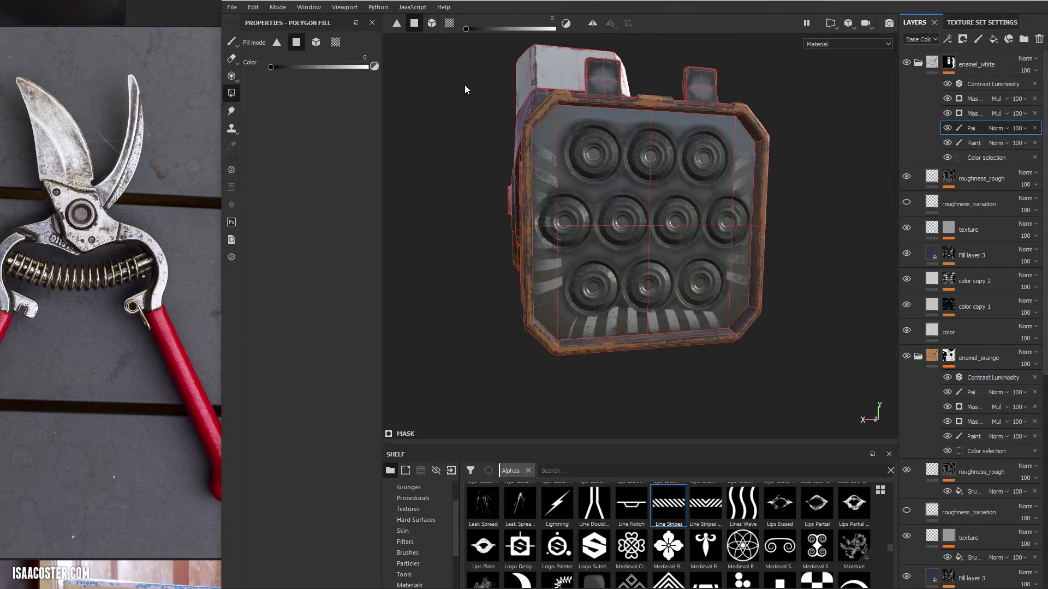
{"action": "mouse_move", "coordinate": [453, 227]}
{"action": "left_mouse_down", "text": "alt"}
{"action": "mouse_move", "coordinate": [551, 172]}
{"action": "mouse_move", "coordinate": [558, 266]}
{"action": "mouse_move", "coordinate": [598, 293]}
{"action": "mouse_move", "coordinate": [686, 291]}
{"action": "mouse_move", "coordinate": [737, 260]}
{"action": "left_mouse_up", "text": "alt"}
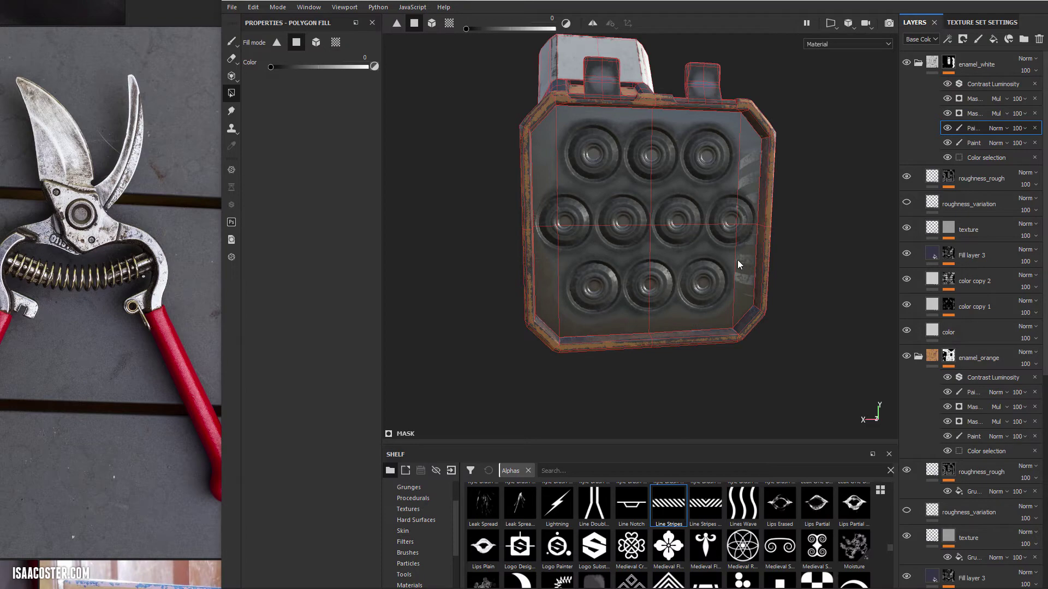
{"action": "left_click", "coordinate": [751, 194]}
{"action": "mouse_move", "coordinate": [751, 194]}
{"action": "left_mouse_down", "text": "alt"}
{"action": "mouse_move", "coordinate": [604, 286]}
{"action": "mouse_move", "coordinate": [598, 338]}
{"action": "mouse_move", "coordinate": [592, 268]}
{"action": "mouse_move", "coordinate": [386, 191]}
{"action": "mouse_move", "coordinate": [349, 126]}
{"action": "left_mouse_up", "text": "alt"}
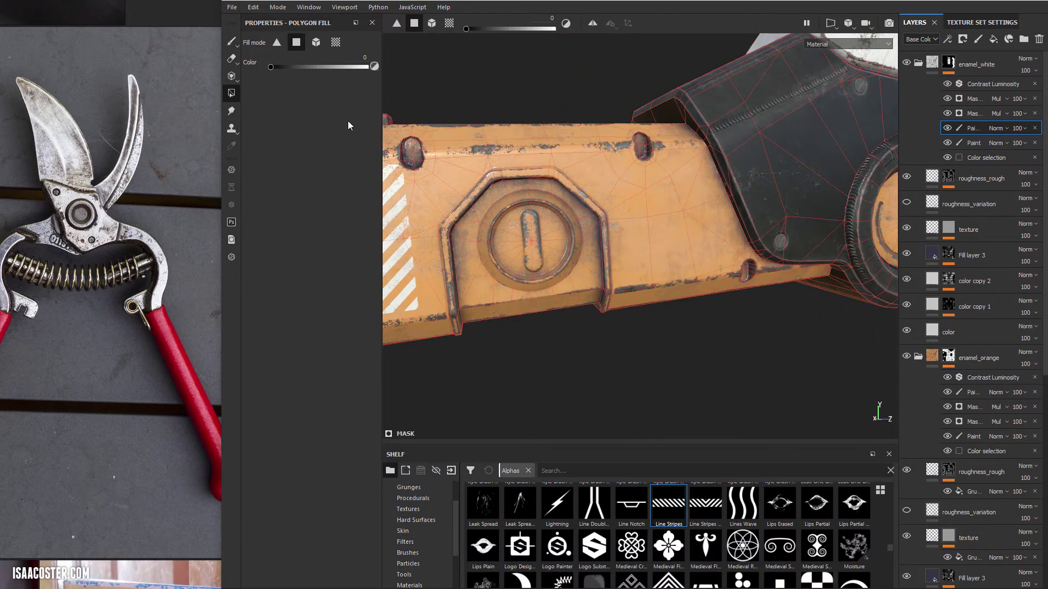
Return to the Paint tool, search the alphas for "hot", and assign the hot_surface alpha to the brush
{"action": "left_click", "coordinate": [231, 41]}
{"action": "mouse_move", "coordinate": [491, 175]}
{"action": "left_mouse_down", "text": "alt"}
{"action": "mouse_move", "coordinate": [600, 256]}
{"action": "mouse_move", "coordinate": [540, 314]}
{"action": "left_mouse_up", "text": "alt"}
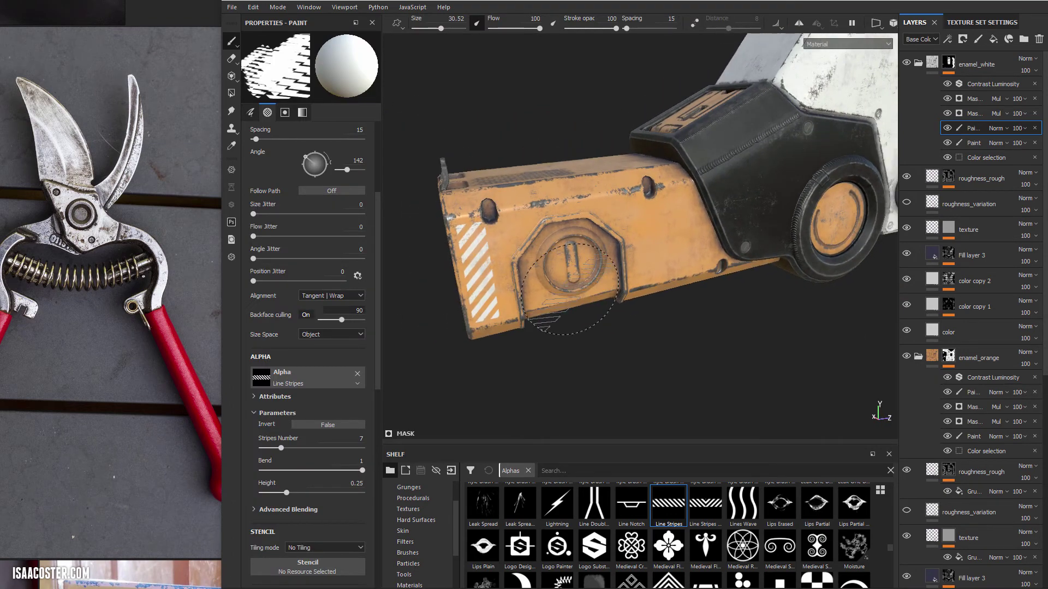
{"action": "left_click", "coordinate": [577, 472]}
{"action": "type", "text": "hot"}
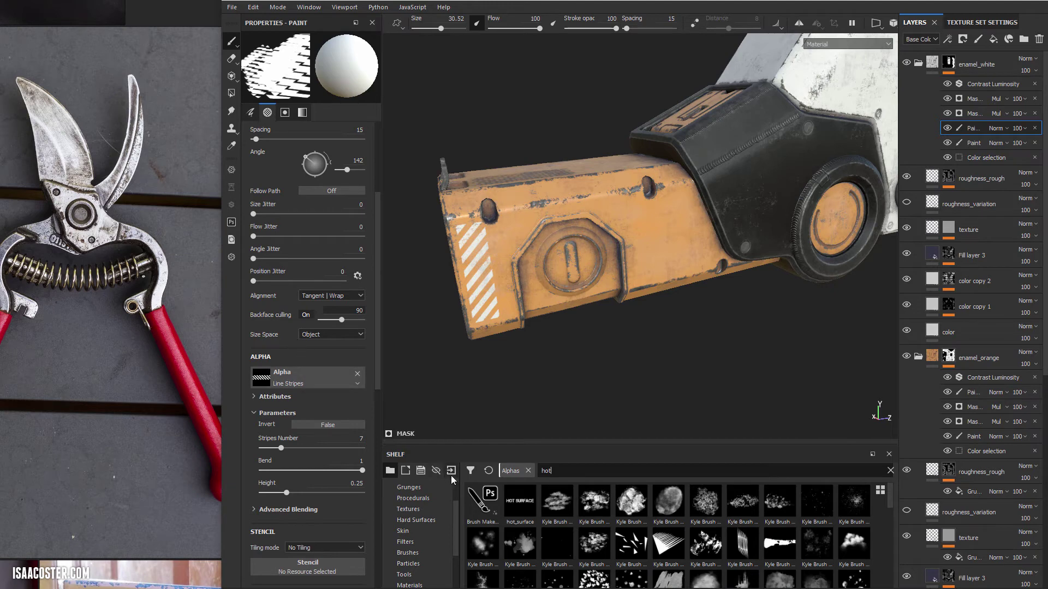
{"action": "left_click_drag", "start_coordinate": [521, 507], "coordinate": [307, 372]}
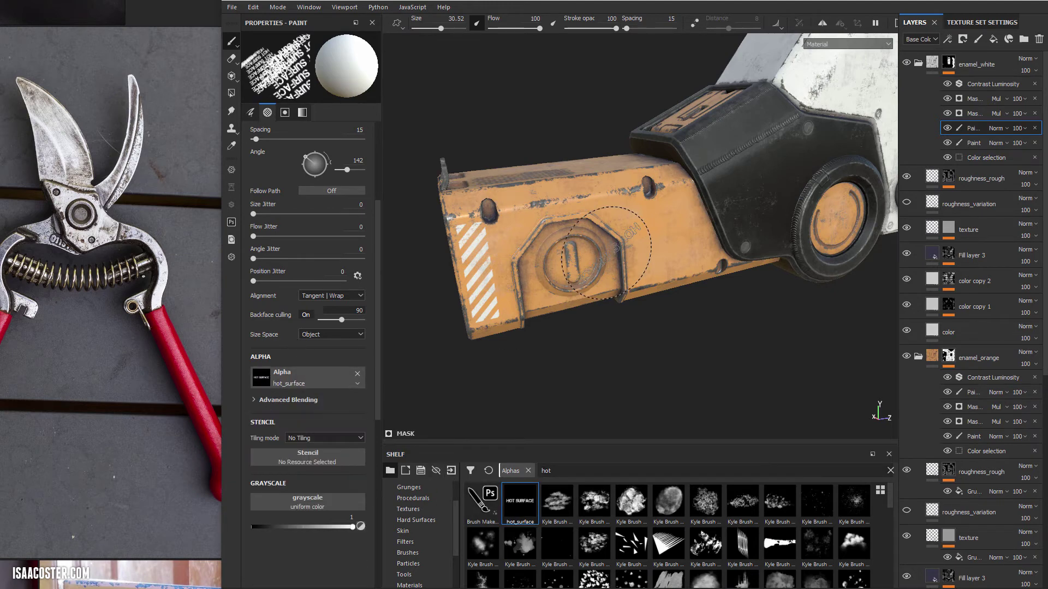
Resize the hot_surface brush to about 33.93 and rotate it to about 359 degrees over the orange top surface beside the black housing
{"action": "left_click_drag", "start_coordinate": [648, 255], "coordinate": [666, 255], "text": "alt"}
{"action": "middle_click_drag", "start_coordinate": [667, 255], "coordinate": [540, 243], "text": "alt"}
{"action": "mouse_move", "coordinate": [756, 245]}
{"action": "left_mouse_down", "text": "alt"}
{"action": "mouse_move", "coordinate": [725, 291]}
{"action": "mouse_move", "coordinate": [750, 246]}
{"action": "mouse_move", "coordinate": [652, 319]}
{"action": "mouse_move", "coordinate": [549, 266]}
{"action": "left_mouse_up", "text": "alt"}
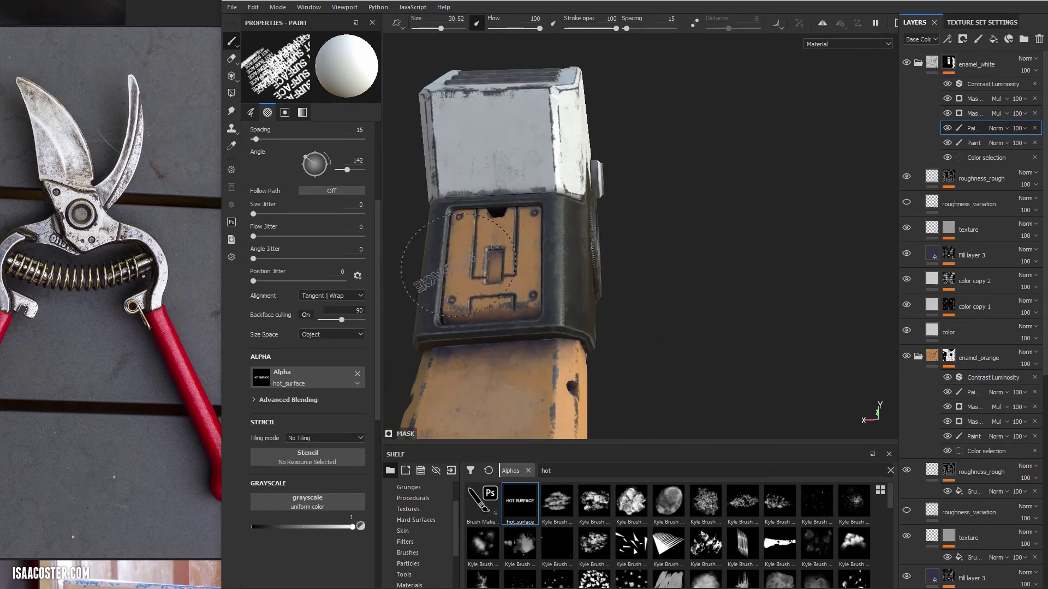
{"action": "right_click_drag", "start_coordinate": [503, 280], "coordinate": [486, 279], "text": "ctrl"}
{"action": "mouse_move", "coordinate": [485, 263]}
{"action": "left_mouse_down", "text": "ctrl"}
{"action": "mouse_move", "coordinate": [466, 229]}
{"action": "mouse_move", "coordinate": [486, 264]}
{"action": "left_mouse_up", "text": "ctrl"}
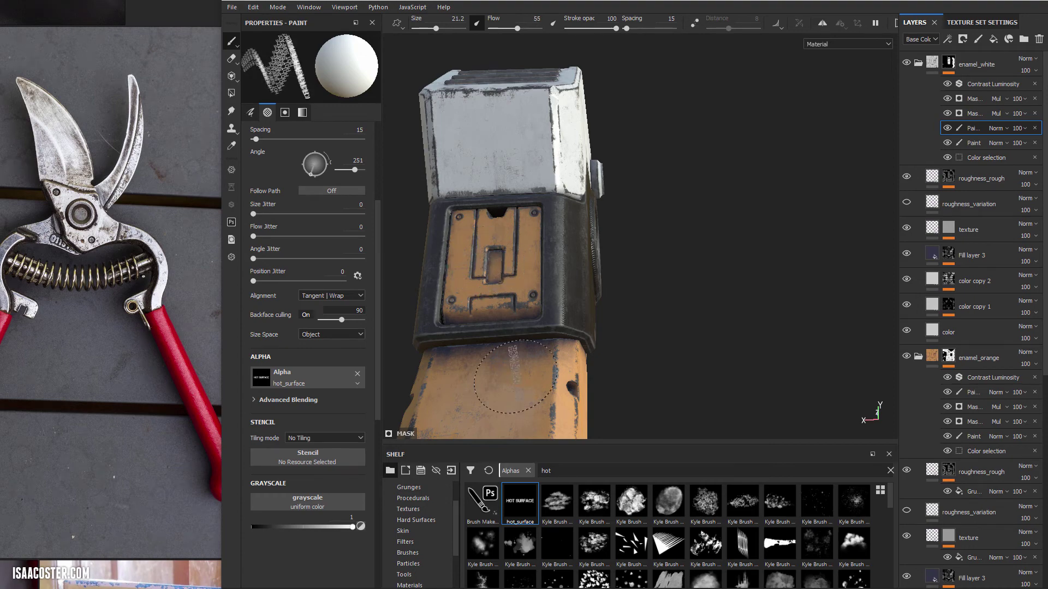
{"action": "mouse_move", "coordinate": [514, 377]}
{"action": "left_mouse_down", "text": "alt"}
{"action": "mouse_move", "coordinate": [631, 425]}
{"action": "mouse_move", "coordinate": [664, 346]}
{"action": "left_mouse_up", "text": "alt"}
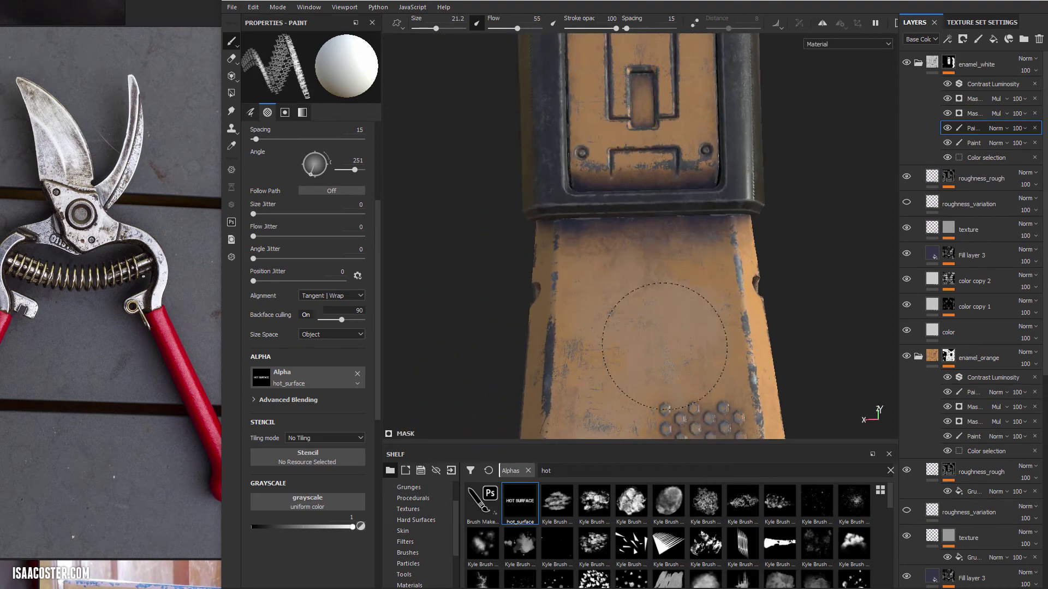
{"action": "left_click_drag", "start_coordinate": [632, 289], "coordinate": [633, 233], "text": "ctrl"}
{"action": "right_click_drag", "start_coordinate": [661, 297], "coordinate": [689, 297], "text": "ctrl"}
Try stamping the HOT SURFACE decal at reduced flow on the orange top surface beside the black housing
{"action": "left_click", "coordinate": [645, 256]}
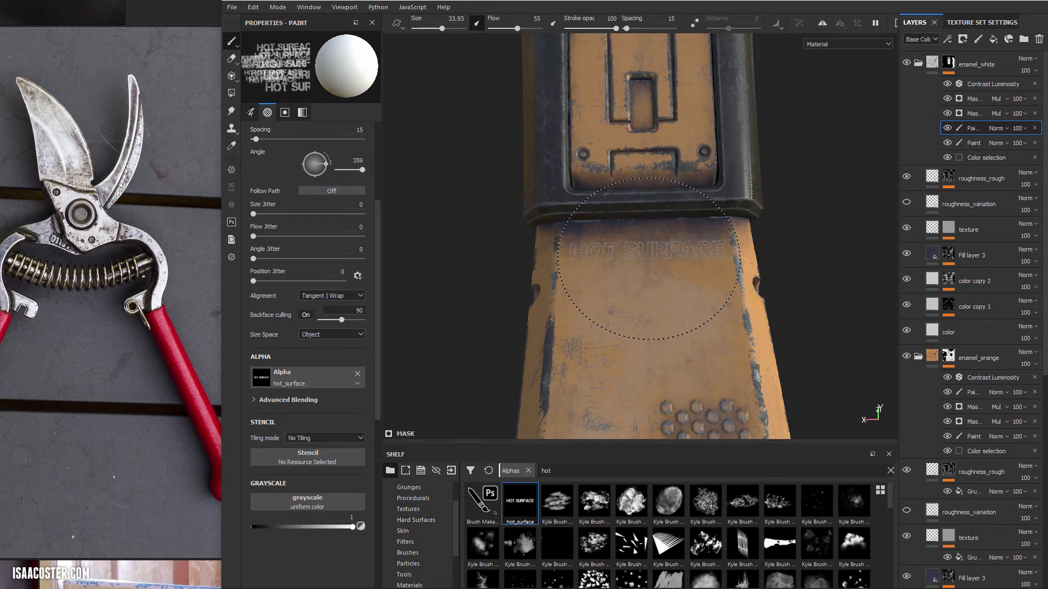
{"action": "scroll", "coordinate": [682, 294], "scroll_direction": "up", "scroll_amount": 2}
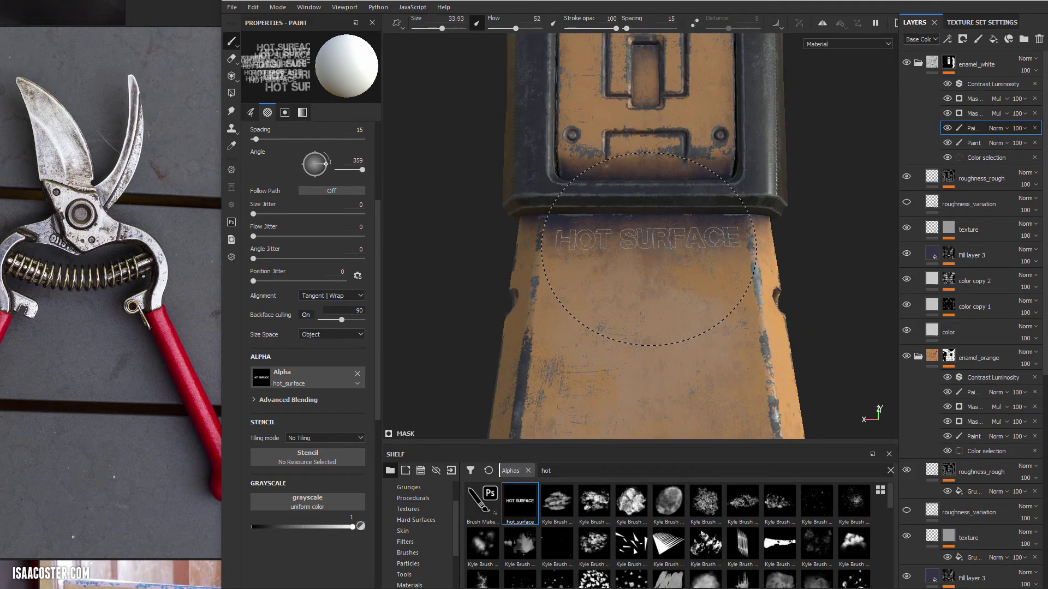
{"action": "mouse_move", "coordinate": [648, 249]}
{"action": "left_mouse_down", "text": "ctrl"}
{"action": "mouse_move", "coordinate": [634, 251]}
{"action": "mouse_move", "coordinate": [652, 248]}
{"action": "mouse_move", "coordinate": [646, 254]}
{"action": "left_mouse_up", "text": "ctrl"}
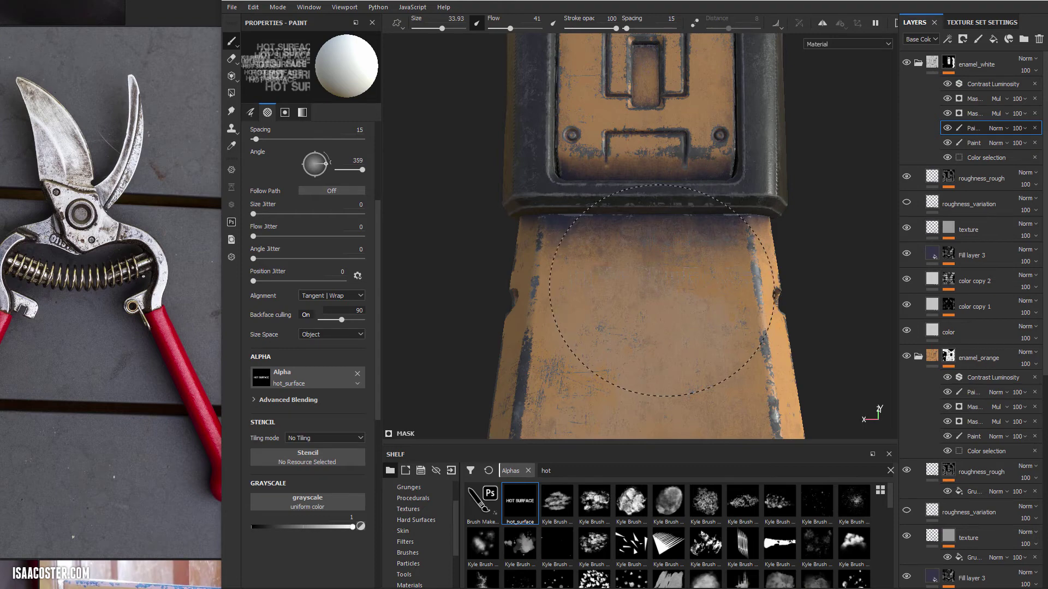
{"action": "mouse_move", "coordinate": [661, 290]}
{"action": "left_mouse_down", "text": "alt"}
{"action": "mouse_move", "coordinate": [739, 201]}
{"action": "mouse_move", "coordinate": [706, 239]}
{"action": "left_mouse_up", "text": "alt"}
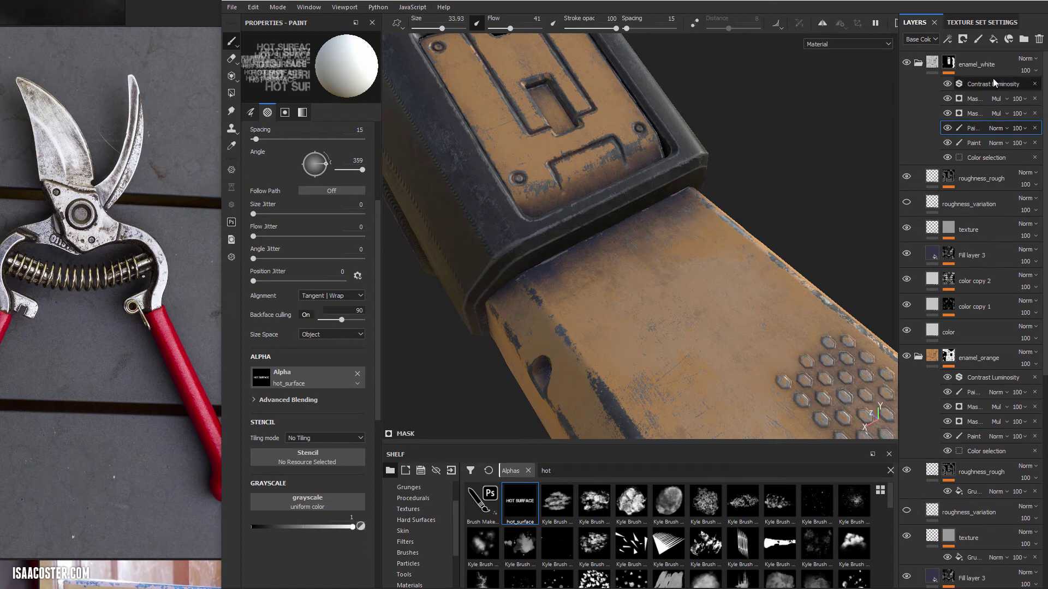
{"action": "left_click_drag", "start_coordinate": [770, 231], "coordinate": [657, 279], "text": "alt"}
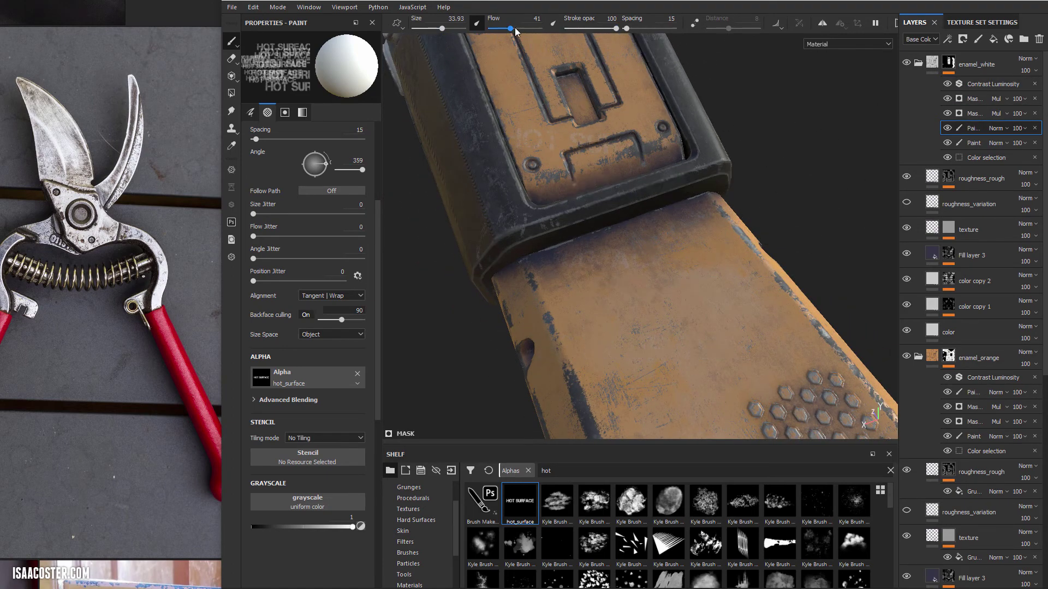
Restore the brush flow to 100 and undo the last trial HOT SURFACE stamp
{"action": "left_click_drag", "start_coordinate": [515, 32], "coordinate": [540, 29]}
{"action": "mouse_move", "coordinate": [549, 269]}
{"action": "left_mouse_down", "text": "alt"}
{"action": "mouse_move", "coordinate": [635, 301]}
{"action": "mouse_move", "coordinate": [690, 339]}
{"action": "mouse_move", "coordinate": [693, 322]}
{"action": "left_mouse_up", "text": "alt"}
{"action": "key", "text": "ctrl+z"}
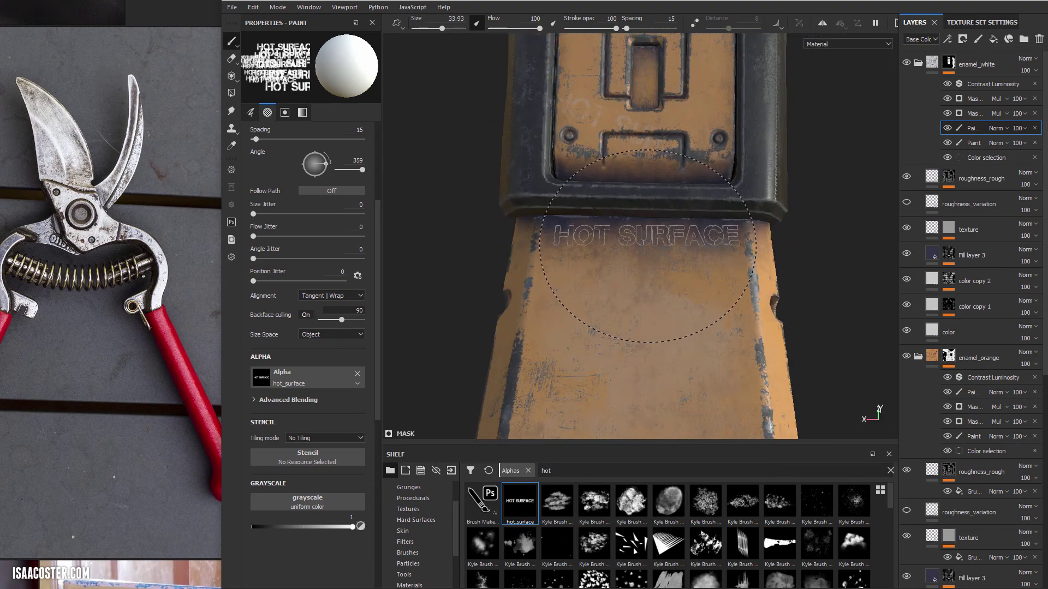
{"action": "mouse_move", "coordinate": [645, 248]}
{"action": "left_mouse_down", "text": "alt"}
{"action": "mouse_move", "coordinate": [653, 237]}
{"action": "mouse_move", "coordinate": [644, 253]}
{"action": "left_mouse_up", "text": "alt"}
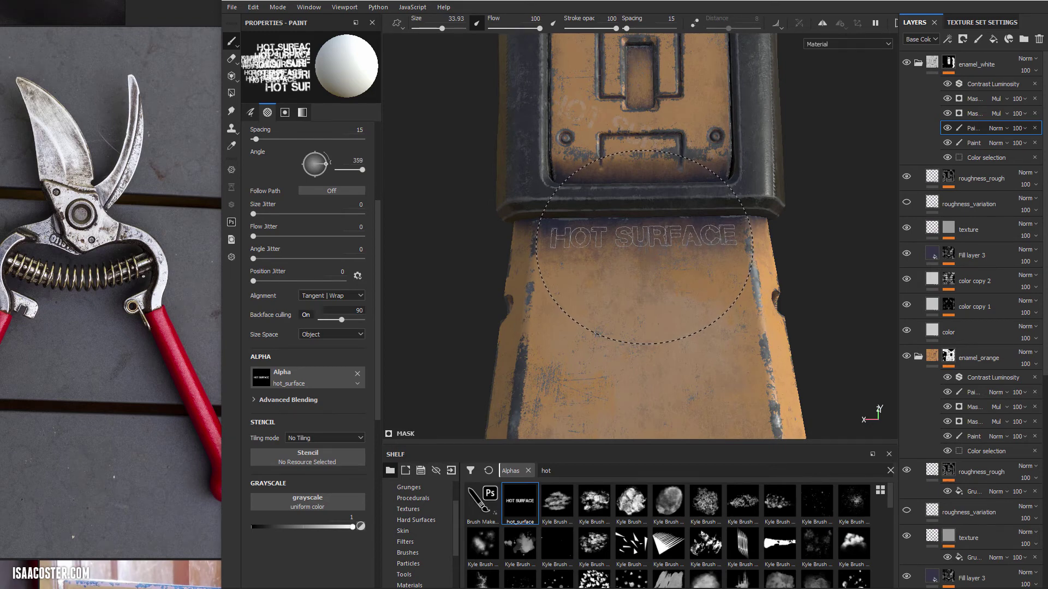
{"action": "mouse_move", "coordinate": [650, 284]}
{"action": "left_mouse_down", "text": "alt"}
{"action": "mouse_move", "coordinate": [575, 280]}
{"action": "mouse_move", "coordinate": [517, 227]}
{"action": "mouse_move", "coordinate": [554, 270]}
{"action": "left_mouse_up", "text": "alt"}
{"action": "left_click_drag", "start_coordinate": [639, 277], "coordinate": [737, 270], "text": "alt"}
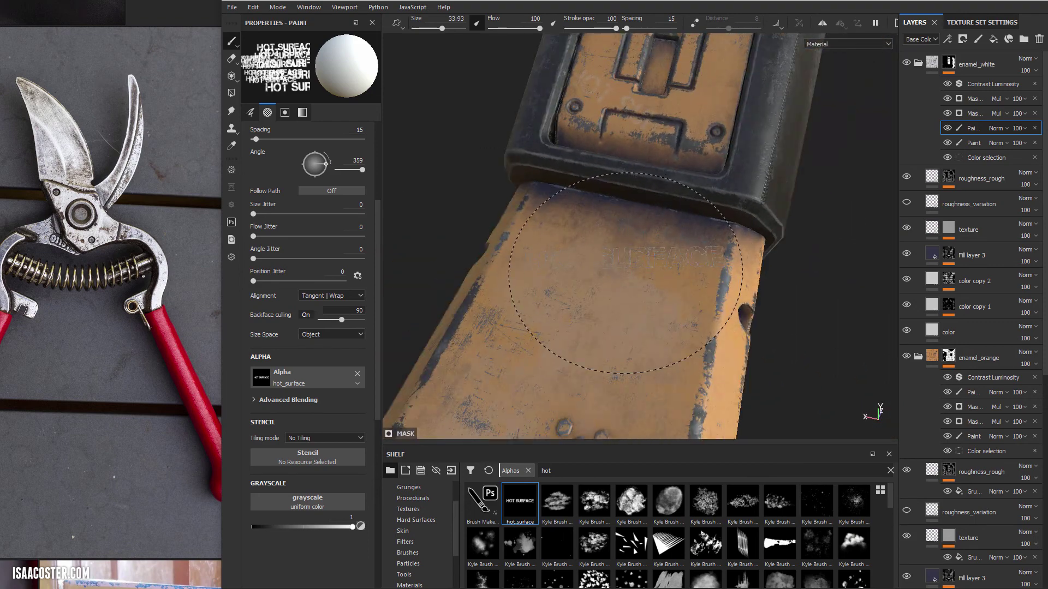
Reduce the brush to about 13.28 and stamp HOT SURFACE on the orange inset plate, between the central slot and the lower bracket groove
{"action": "right_click_drag", "start_coordinate": [640, 259], "coordinate": [584, 258], "text": "ctrl"}
{"action": "left_click_drag", "start_coordinate": [640, 258], "coordinate": [573, 278], "text": "alt"}
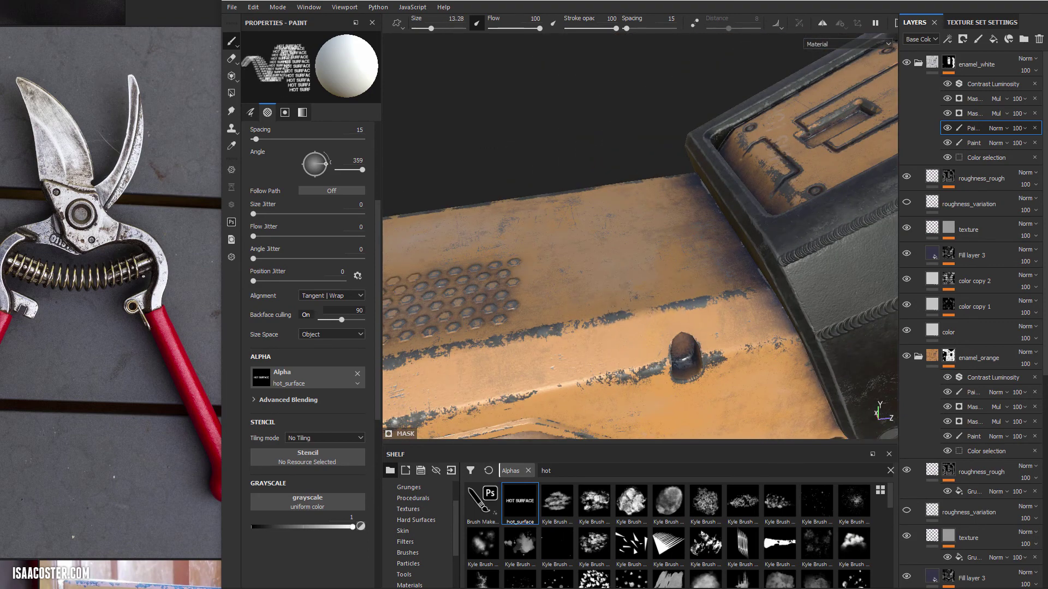
{"action": "mouse_move", "coordinate": [668, 334]}
{"action": "left_mouse_down", "text": "alt"}
{"action": "mouse_move", "coordinate": [767, 267]}
{"action": "mouse_move", "coordinate": [693, 319]}
{"action": "mouse_move", "coordinate": [788, 309]}
{"action": "mouse_move", "coordinate": [654, 262]}
{"action": "mouse_move", "coordinate": [546, 200]}
{"action": "left_mouse_up", "text": "alt"}
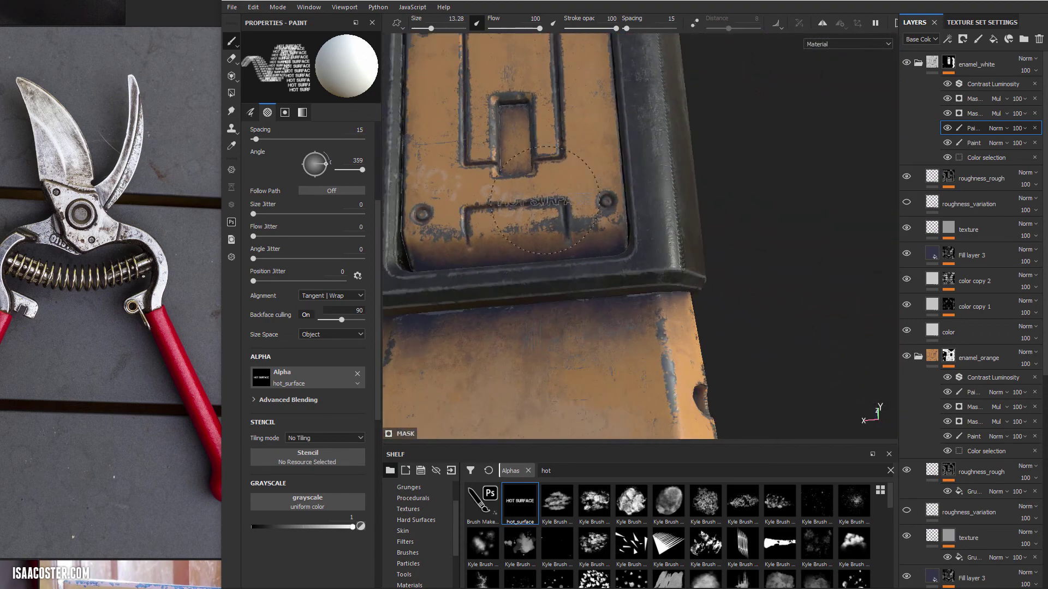
{"action": "middle_click_drag", "start_coordinate": [550, 201], "coordinate": [608, 209], "text": "alt"}
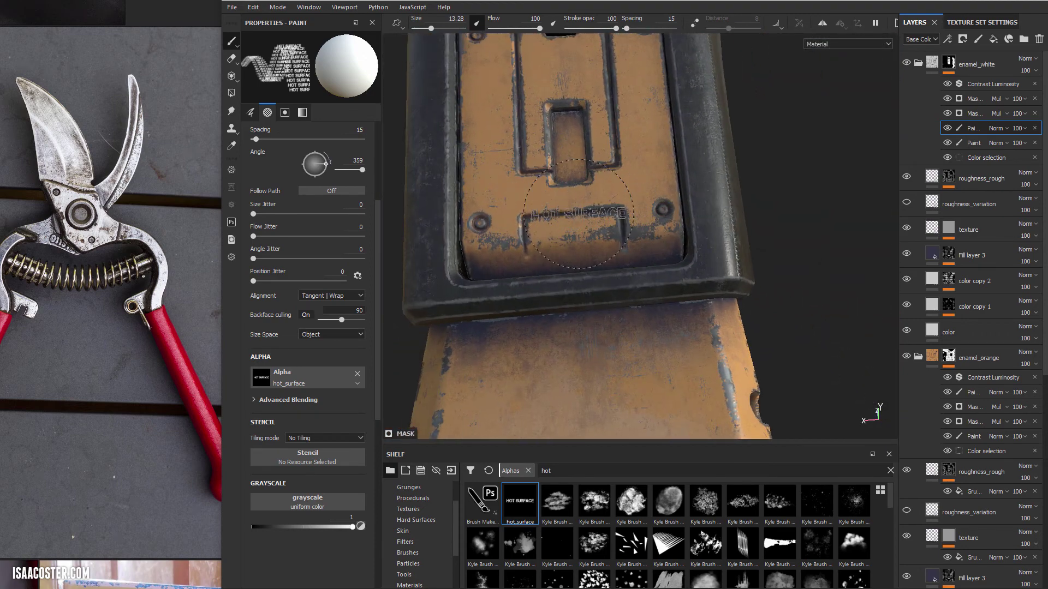
{"action": "left_click_drag", "start_coordinate": [571, 198], "coordinate": [563, 202], "text": "alt"}
{"action": "middle_click_drag", "start_coordinate": [564, 201], "coordinate": [619, 196], "text": "alt"}
{"action": "right_click_drag", "start_coordinate": [619, 195], "coordinate": [645, 203], "text": "alt"}
{"action": "middle_click_drag", "start_coordinate": [645, 204], "coordinate": [703, 195], "text": "alt"}
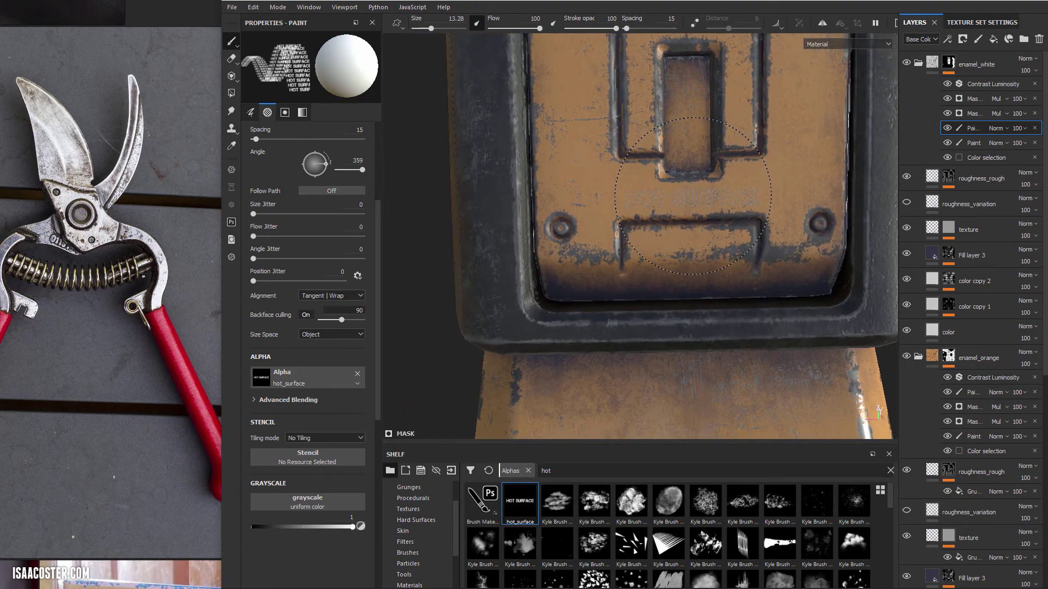
{"action": "left_click_drag", "start_coordinate": [621, 247], "coordinate": [730, 182], "text": "alt"}
{"action": "right_click_drag", "start_coordinate": [729, 183], "coordinate": [834, 341], "text": "alt"}
{"action": "mouse_move", "coordinate": [834, 341]}
{"action": "left_mouse_down", "text": "alt"}
{"action": "mouse_move", "coordinate": [804, 214]}
{"action": "mouse_move", "coordinate": [846, 215]}
{"action": "mouse_move", "coordinate": [802, 253]}
{"action": "left_mouse_up", "text": "alt"}
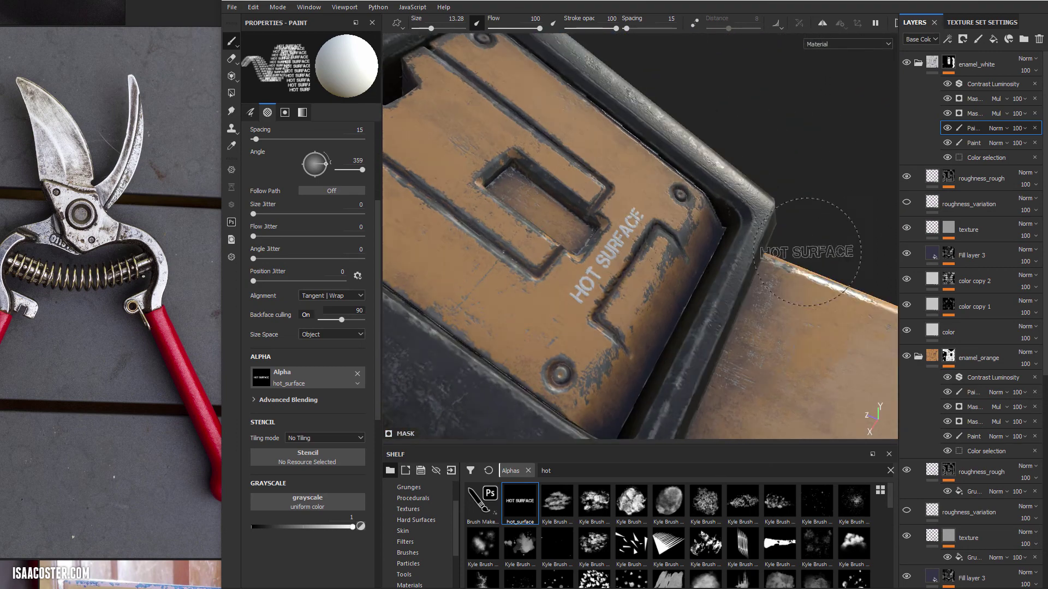
Add a paint effect named decals at the top of the powderCoat_black mask and save the project
{"action": "right_click_drag", "start_coordinate": [802, 253], "coordinate": [622, 195], "text": "alt"}
{"action": "middle_click_drag", "start_coordinate": [622, 195], "coordinate": [593, 148], "text": "alt"}
{"action": "mouse_move", "coordinate": [468, 207]}
{"action": "left_mouse_down", "text": "alt"}
{"action": "mouse_move", "coordinate": [599, 205]}
{"action": "mouse_move", "coordinate": [617, 297]}
{"action": "mouse_move", "coordinate": [605, 140]}
{"action": "mouse_move", "coordinate": [774, 173]}
{"action": "mouse_move", "coordinate": [760, 199]}
{"action": "left_mouse_up", "text": "alt"}
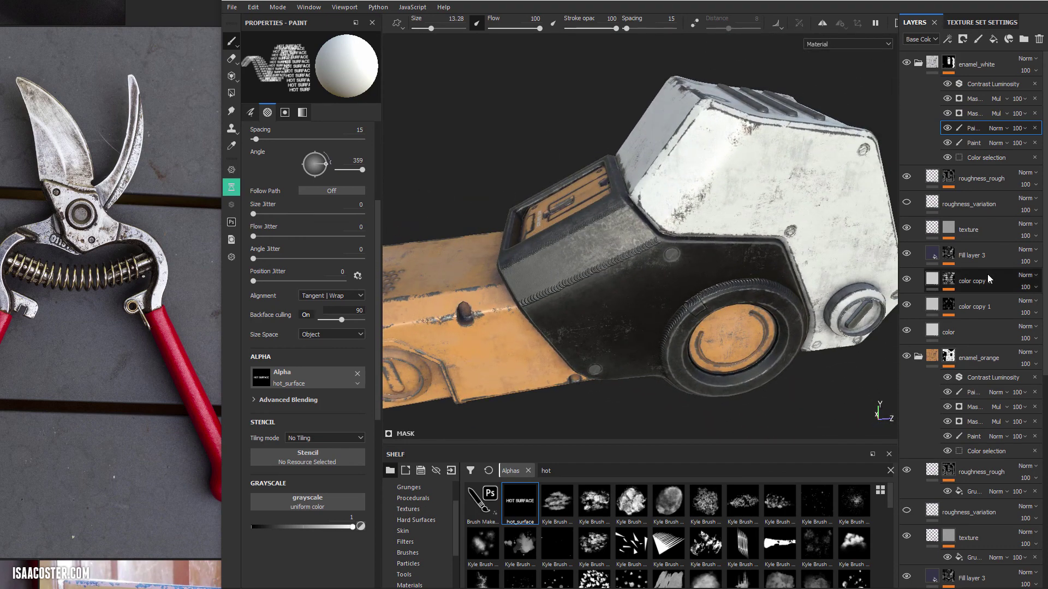
{"action": "scroll", "coordinate": [977, 333], "scroll_direction": "down", "scroll_amount": 5}
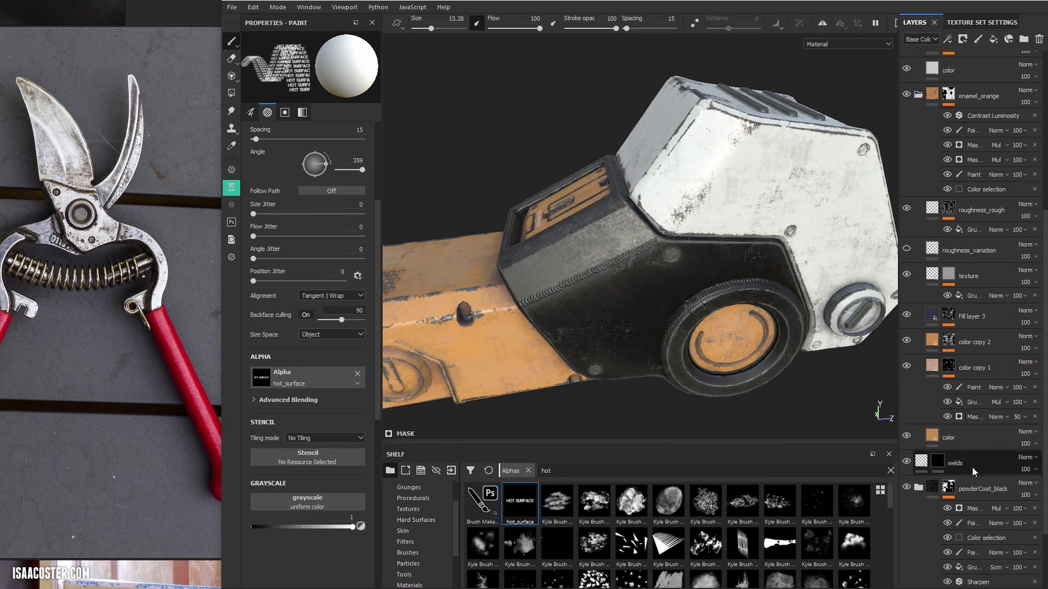
{"action": "left_click_drag", "start_coordinate": [709, 389], "coordinate": [885, 421], "text": "alt"}
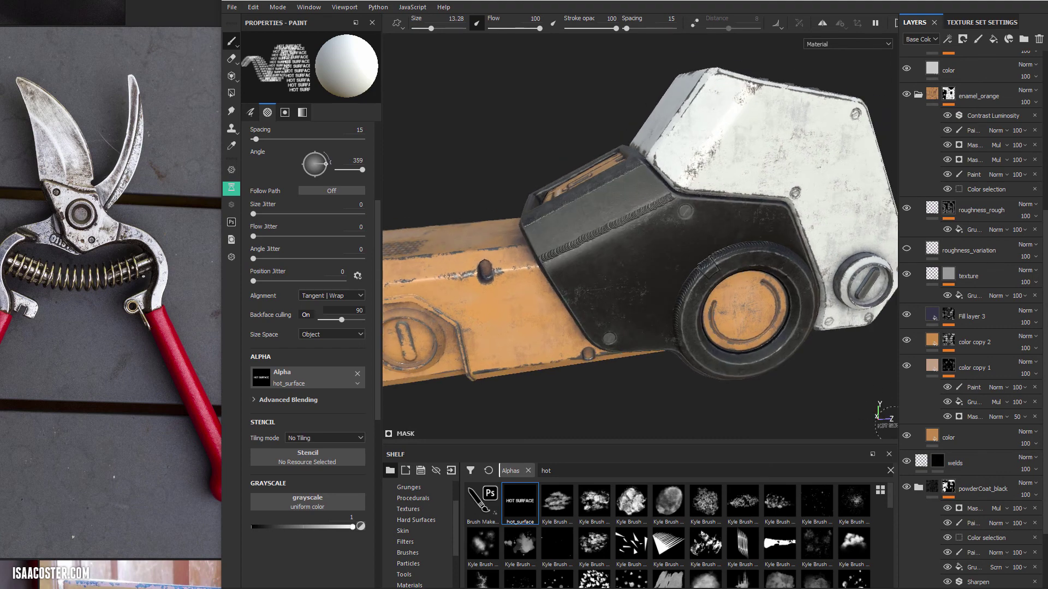
{"action": "right_click", "coordinate": [980, 509]}
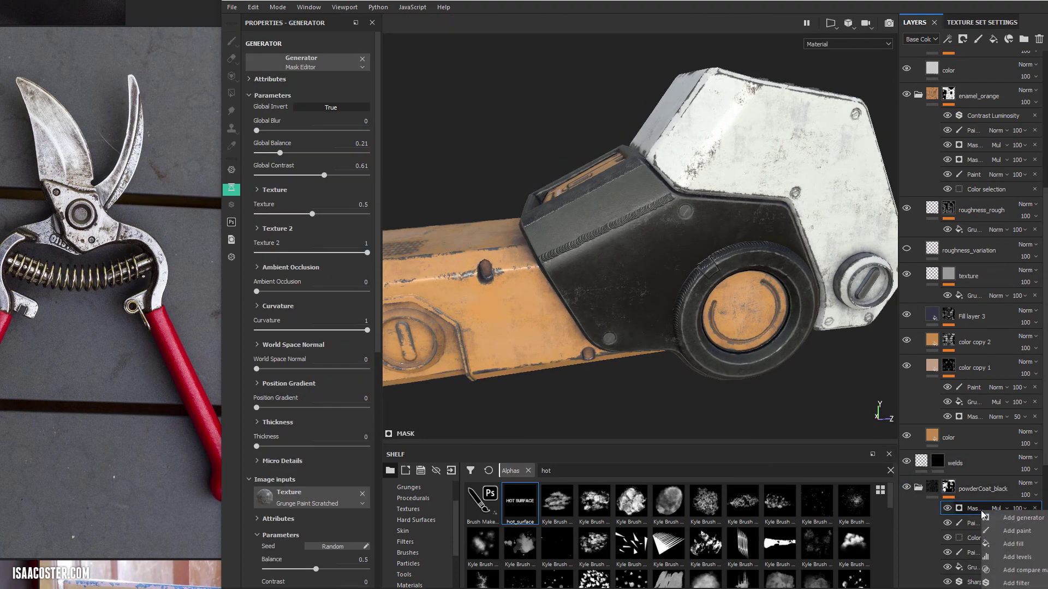
{"action": "left_click", "coordinate": [1016, 531]}
{"action": "double_click", "coordinate": [977, 511]}
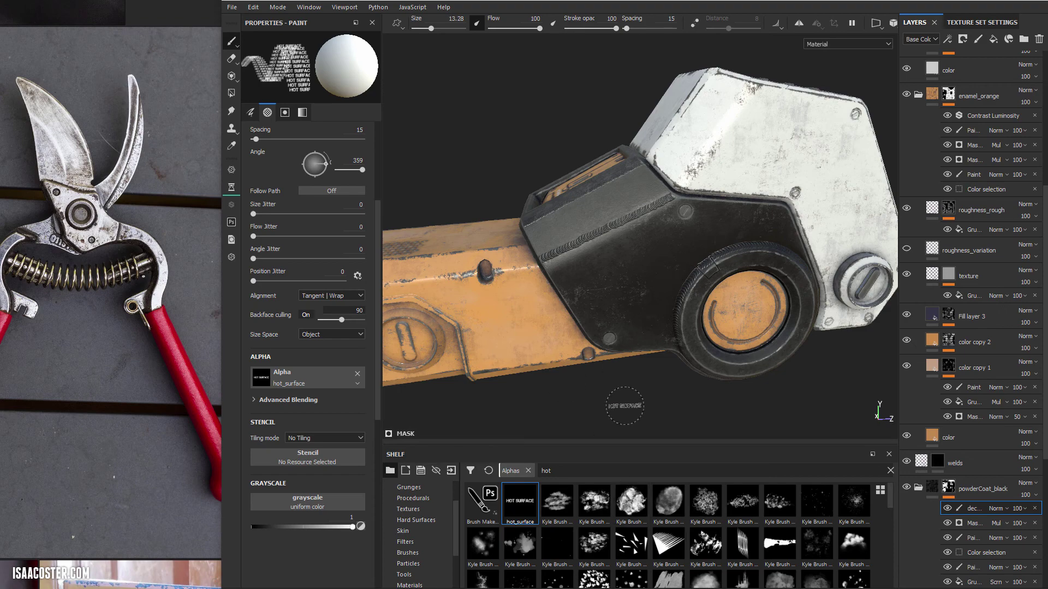
{"action": "key", "text": "ctrl+s"}
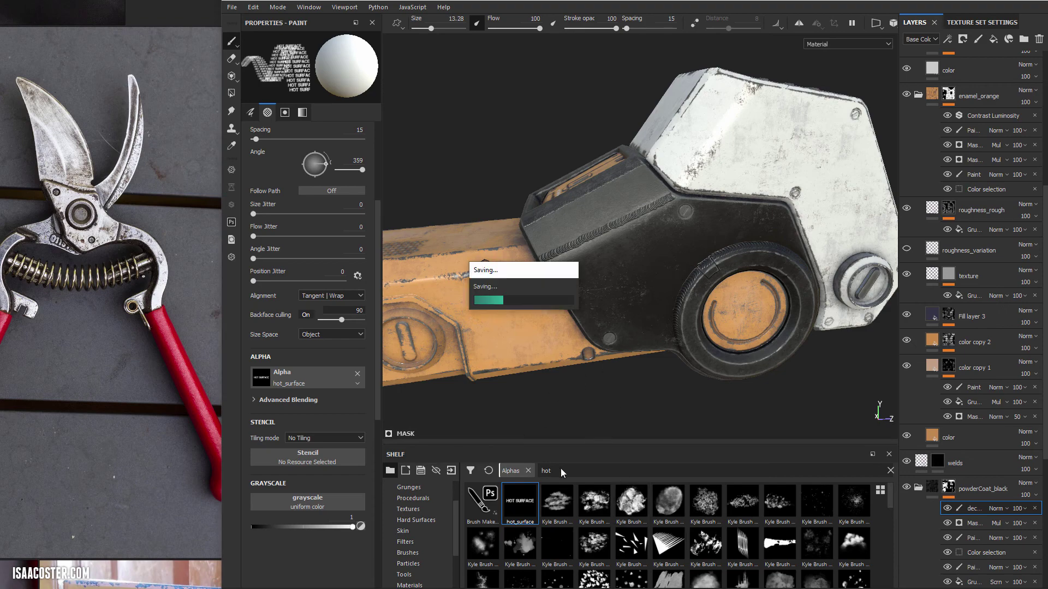
Replace the current shelf search term to look for another alpha
{"action": "double_click", "coordinate": [554, 472]}
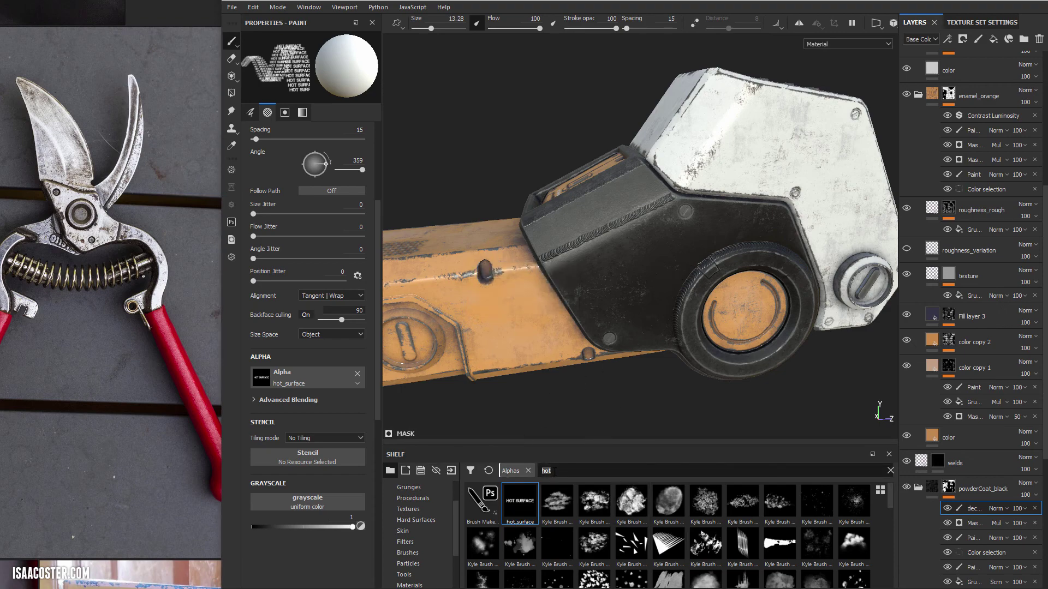